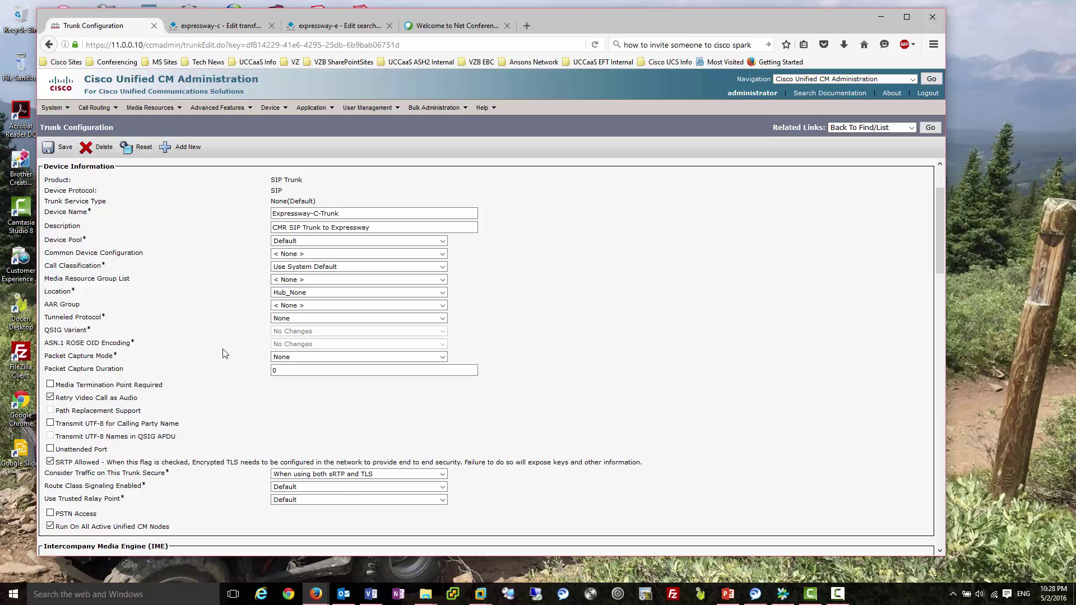
- Open the Expressway-C-Trunk that routes *.ciscospark.com and scroll through its settings
mouse_move(271, 108)
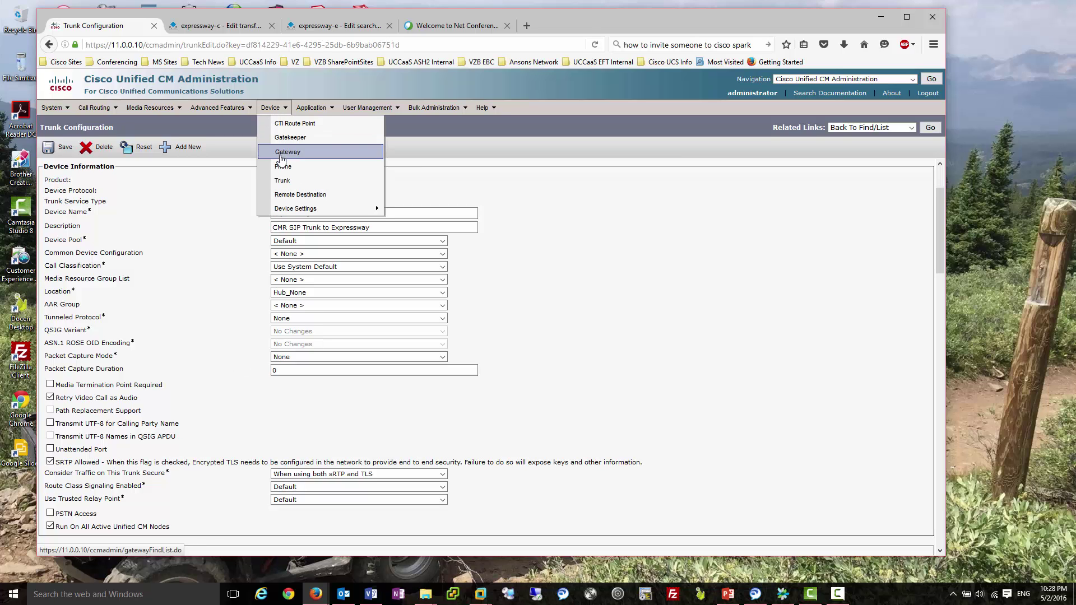
click(283, 180)
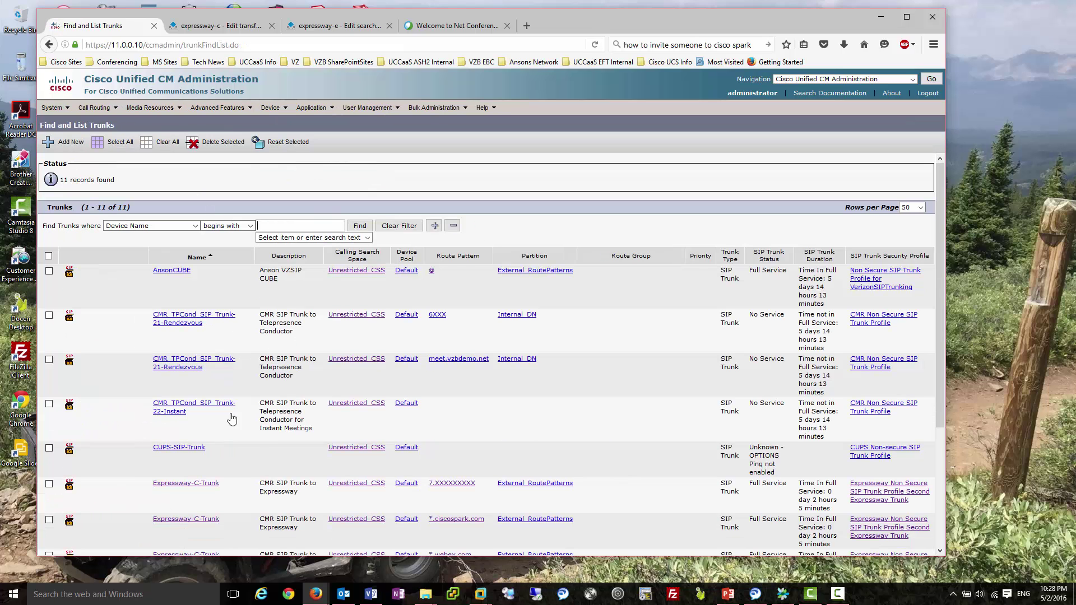
scroll(232, 446, down, 3)
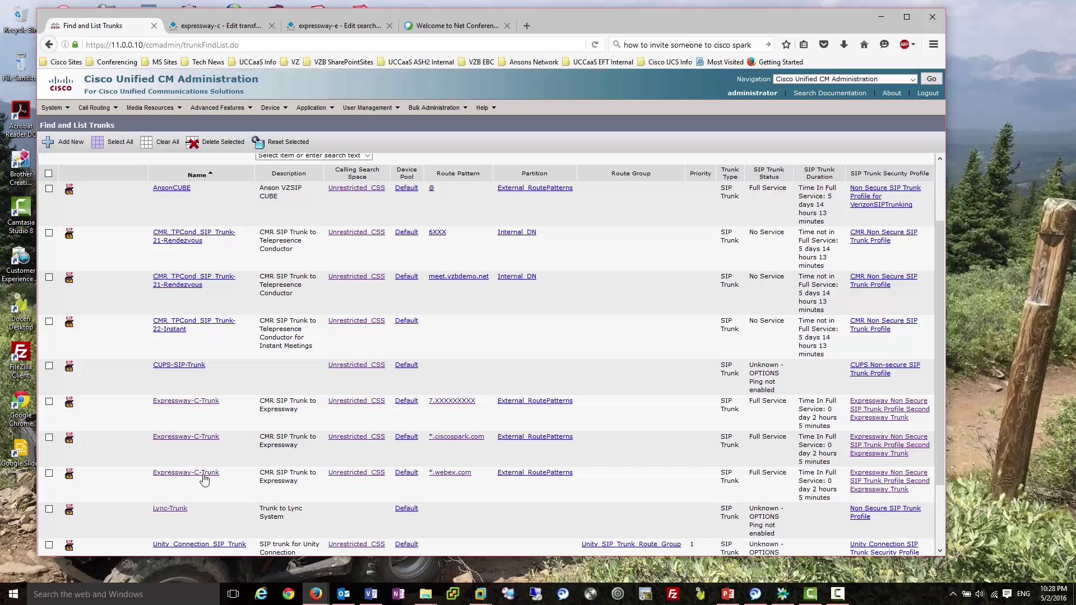
click(204, 438)
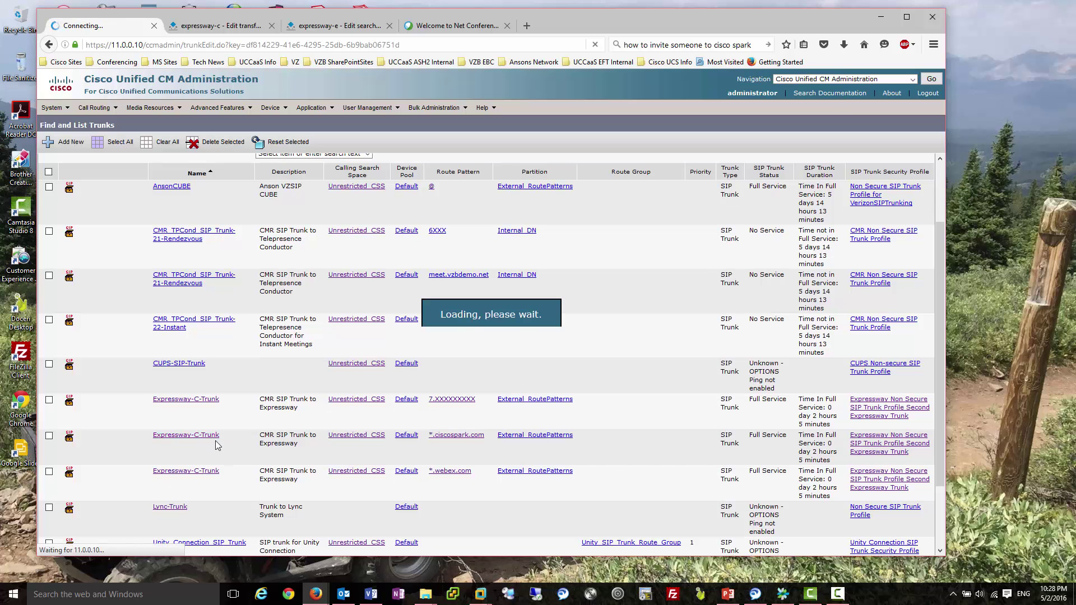
scroll(225, 399, down, 3)
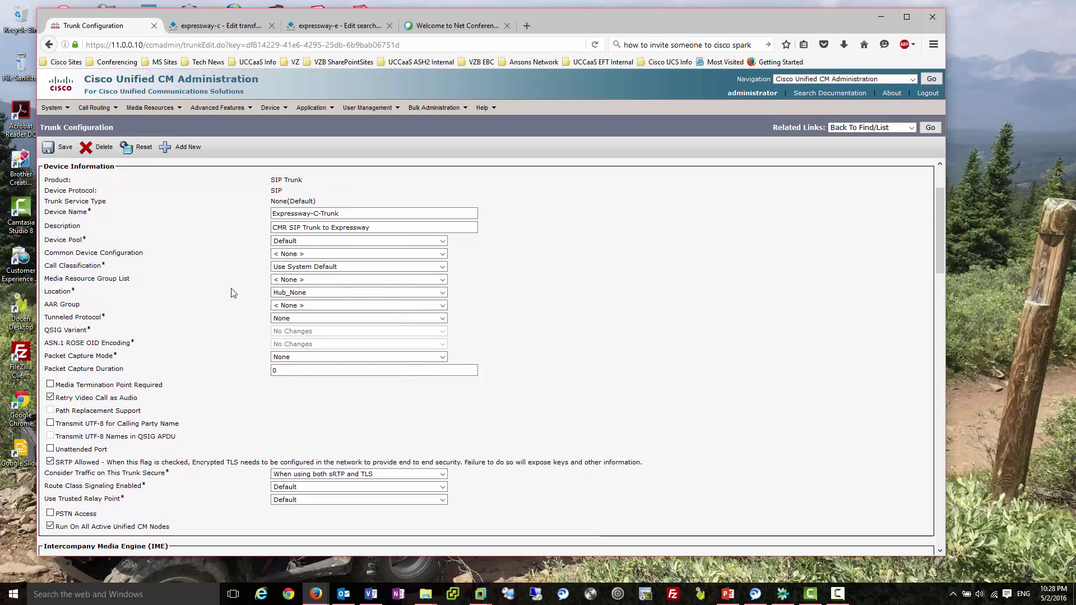
scroll(229, 420, down, 1)
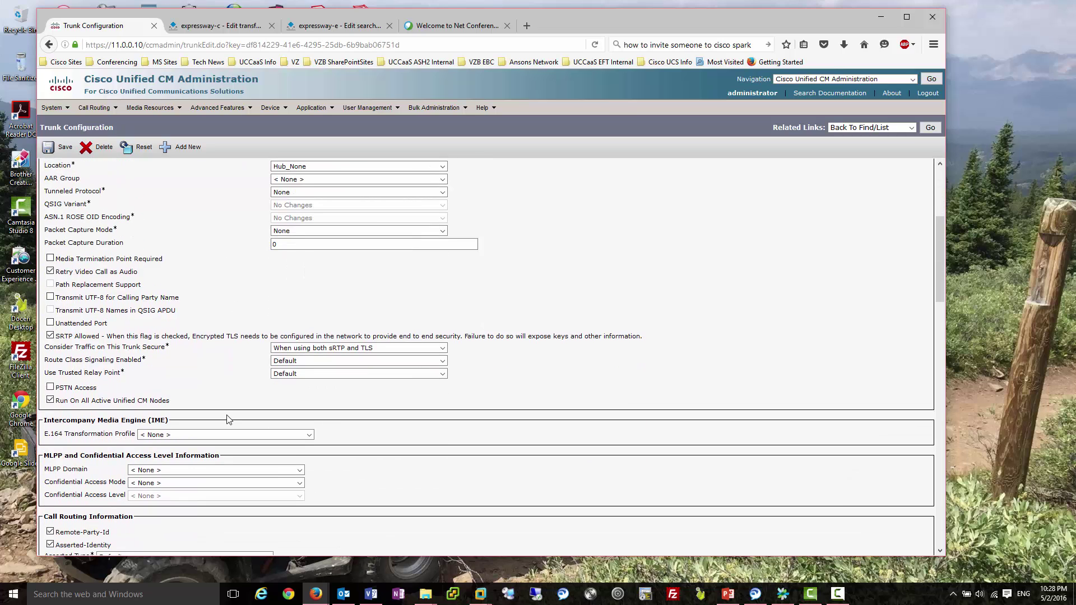
scroll(229, 420, down, 2)
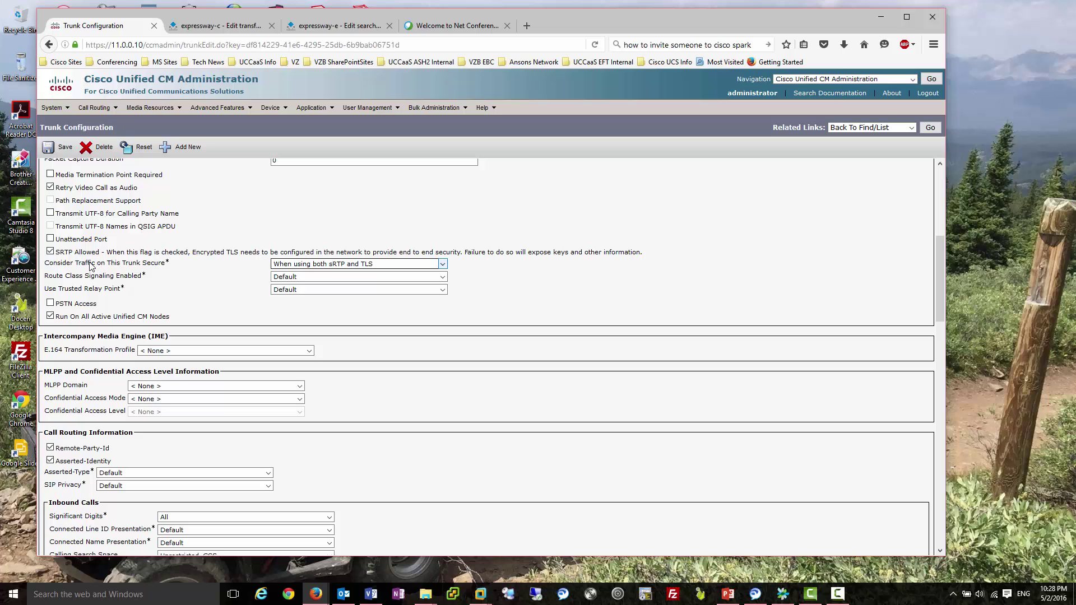
scroll(335, 387, down, 4)
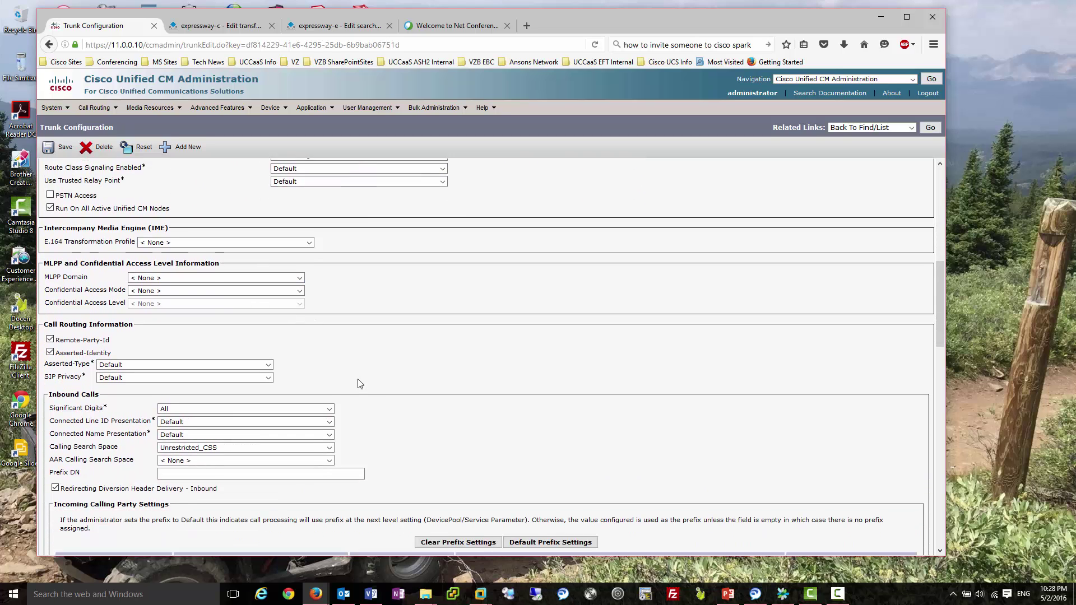
scroll(342, 409, down, 2)
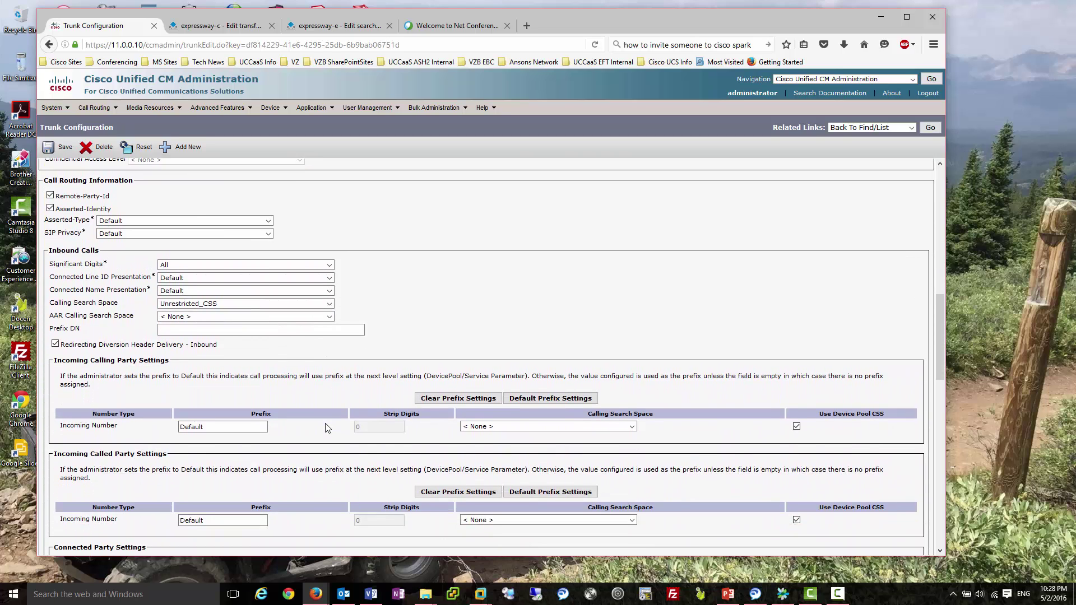
scroll(328, 428, down, 7)
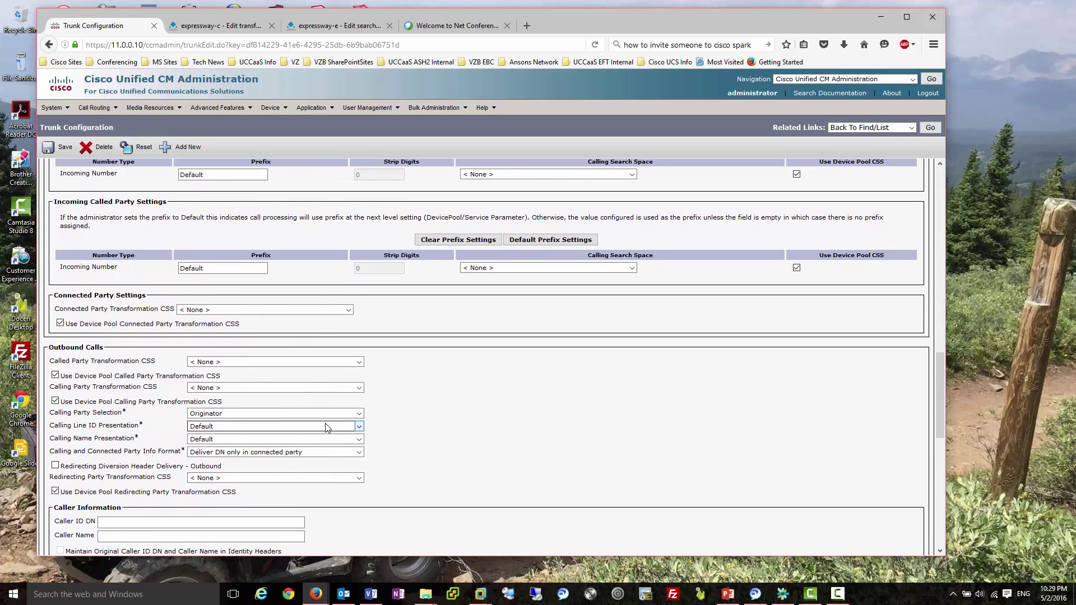
scroll(328, 428, down, 3)
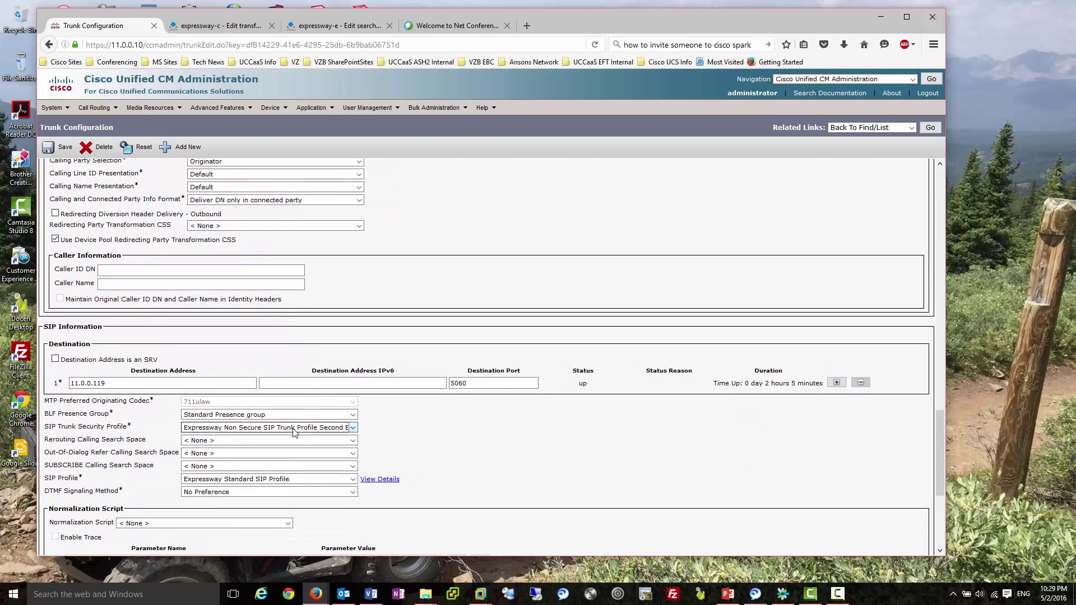
- Inspect the trunk's destination address 11.0.0.119 and the remaining settings
triple_click(129, 383)
click(133, 481)
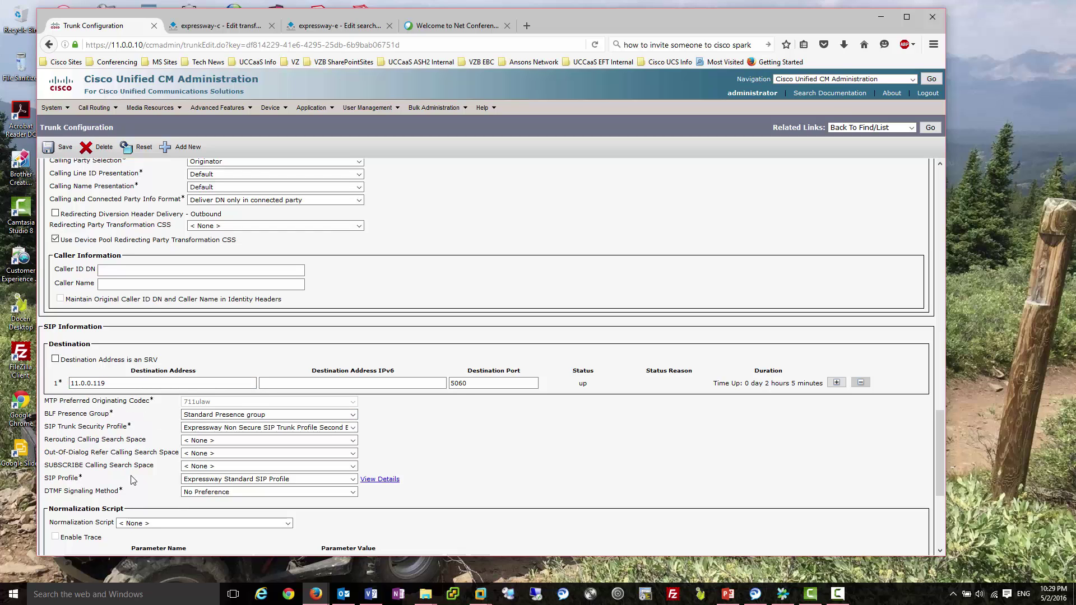
scroll(133, 480, down, 2)
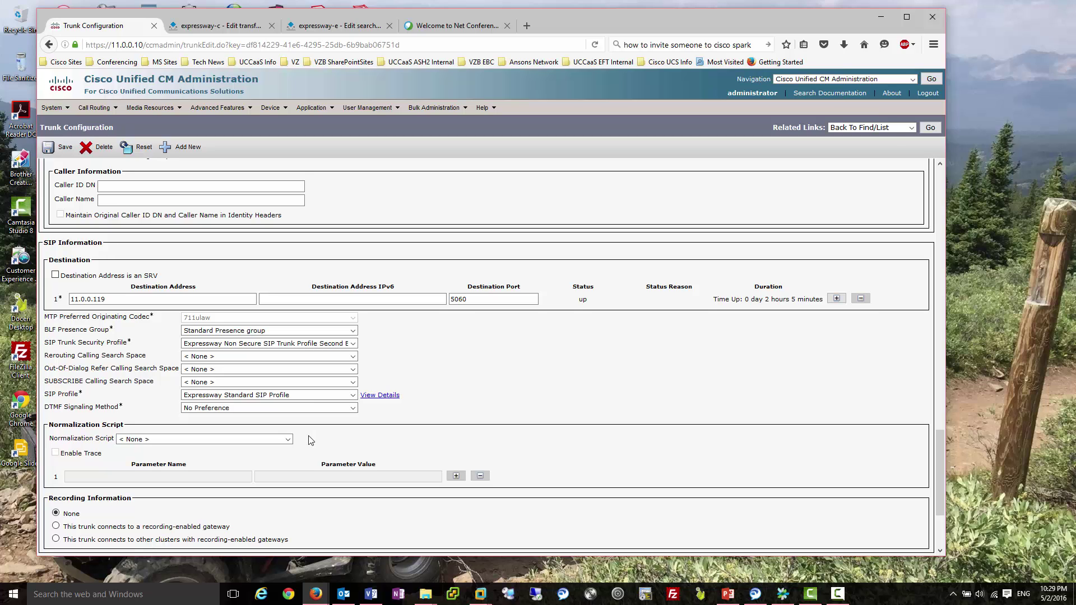
scroll(310, 438, down, 3)
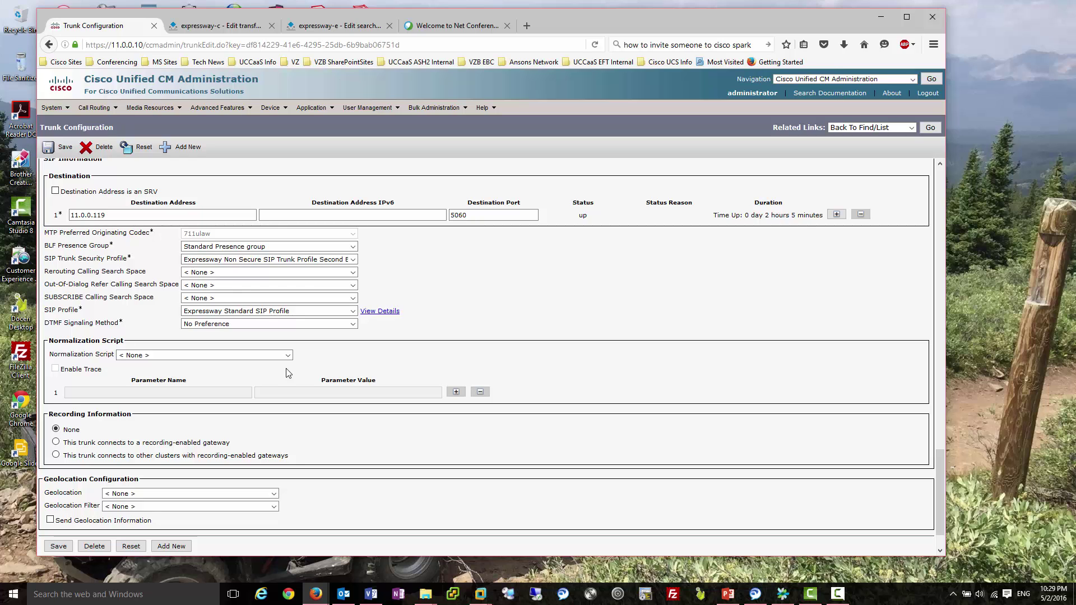
scroll(288, 374, down, 1)
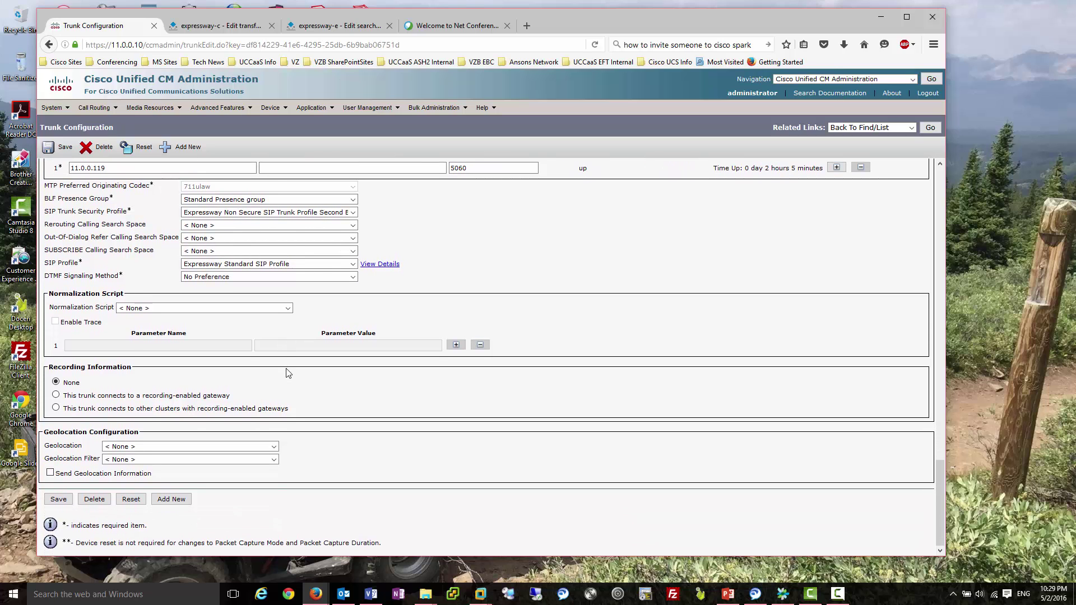
scroll(289, 373, up, 2)
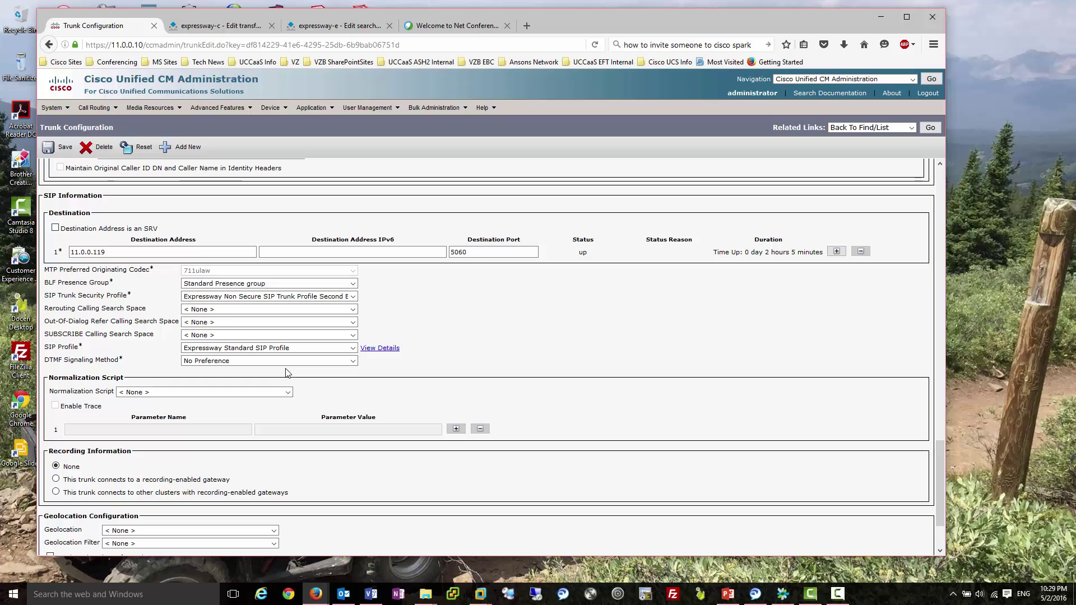
- Find and open the Expressway Non Secure SIP Trunk Profile Second Expressway Trunk (incoming port 5065)
click(53, 108)
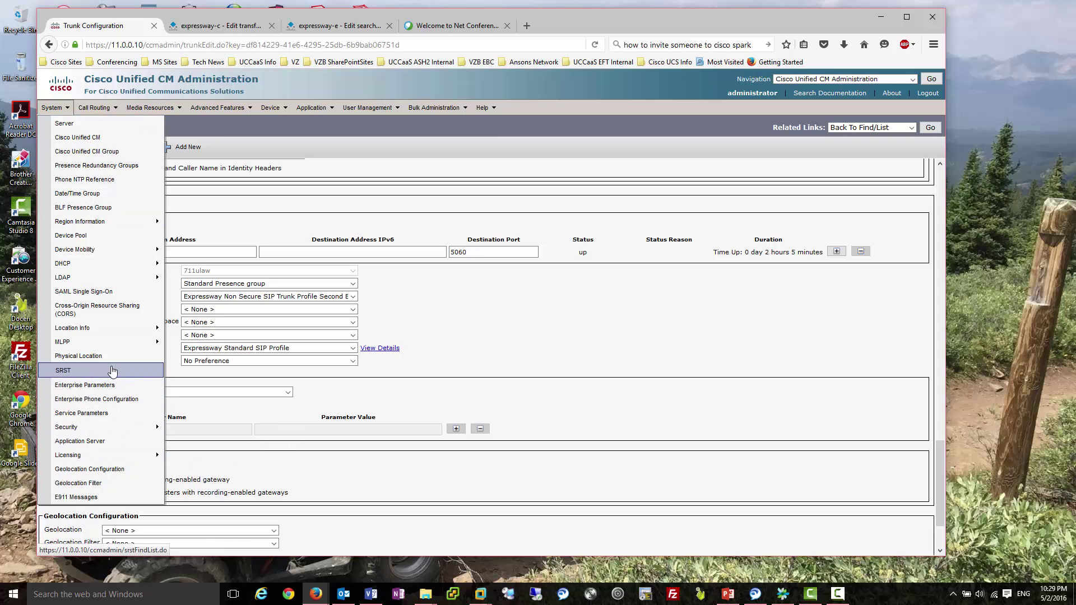
mouse_move(137, 426)
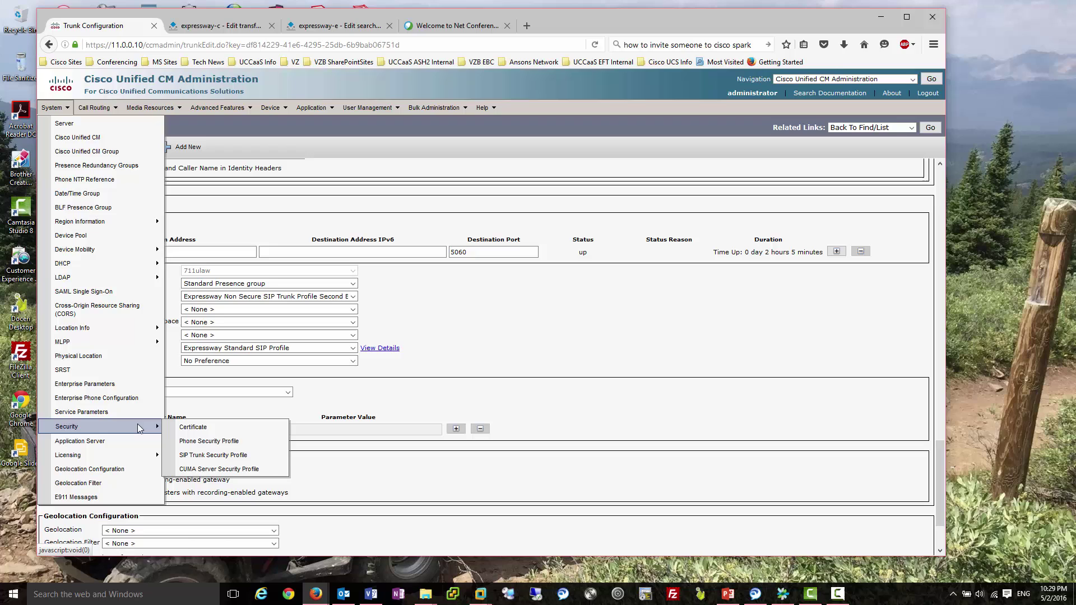
click(206, 459)
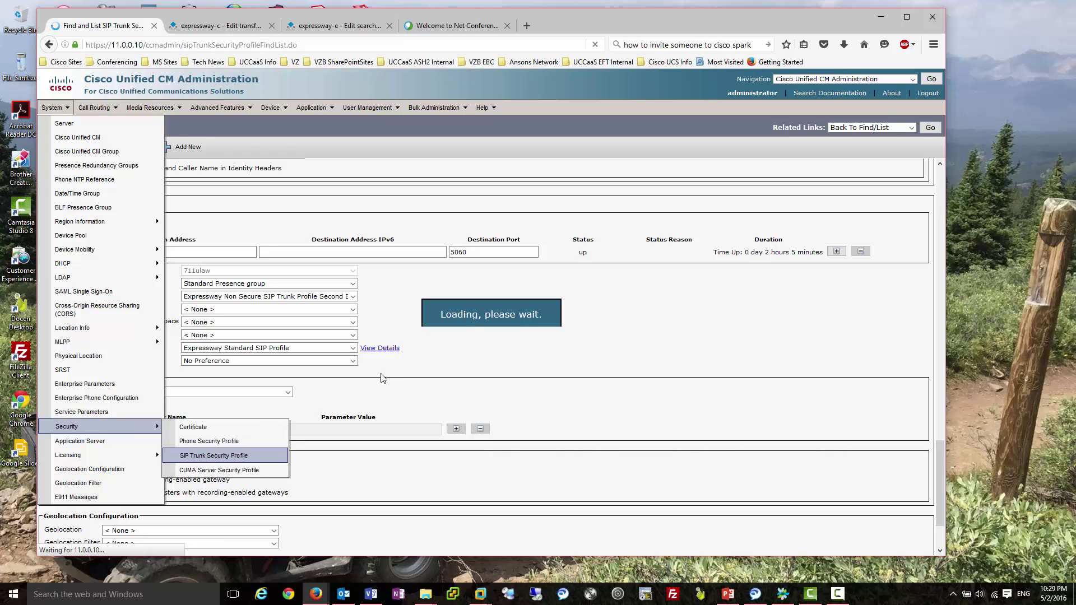
click(374, 185)
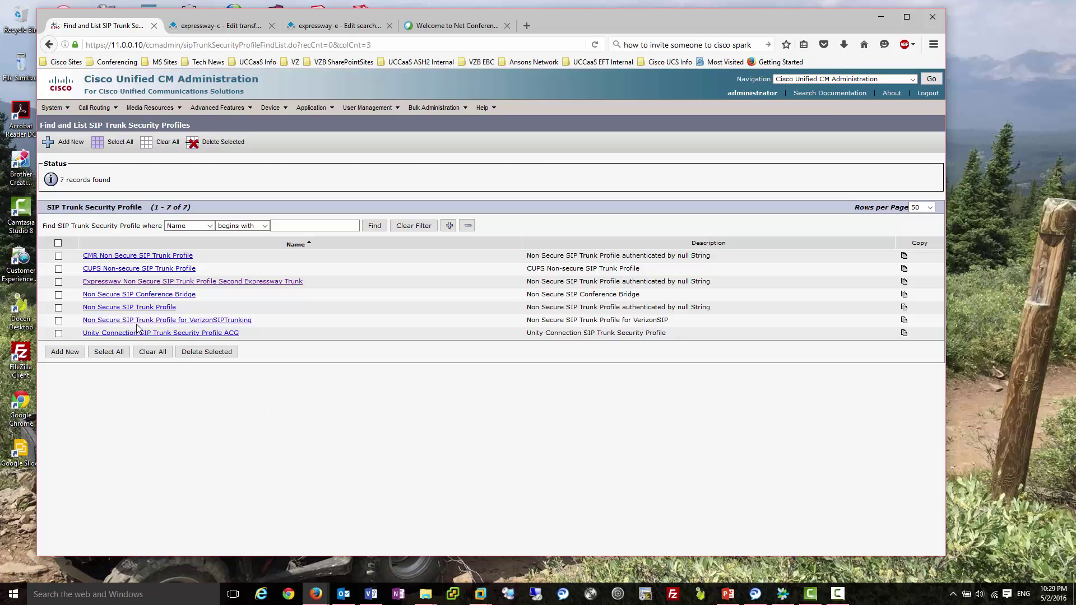
click(149, 282)
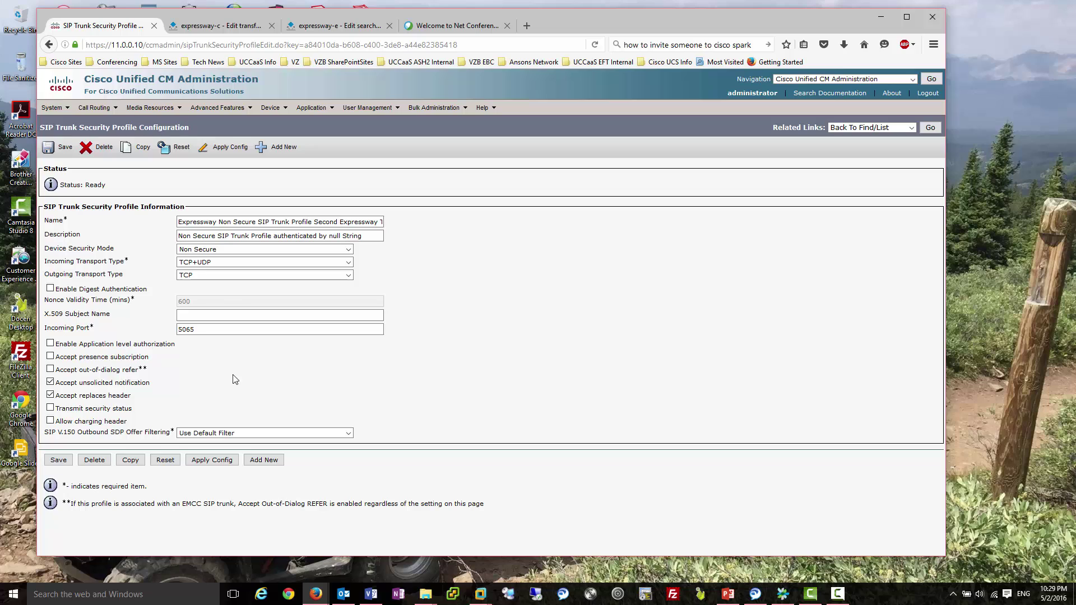
double_click(206, 329)
click(171, 376)
mouse_move(270, 108)
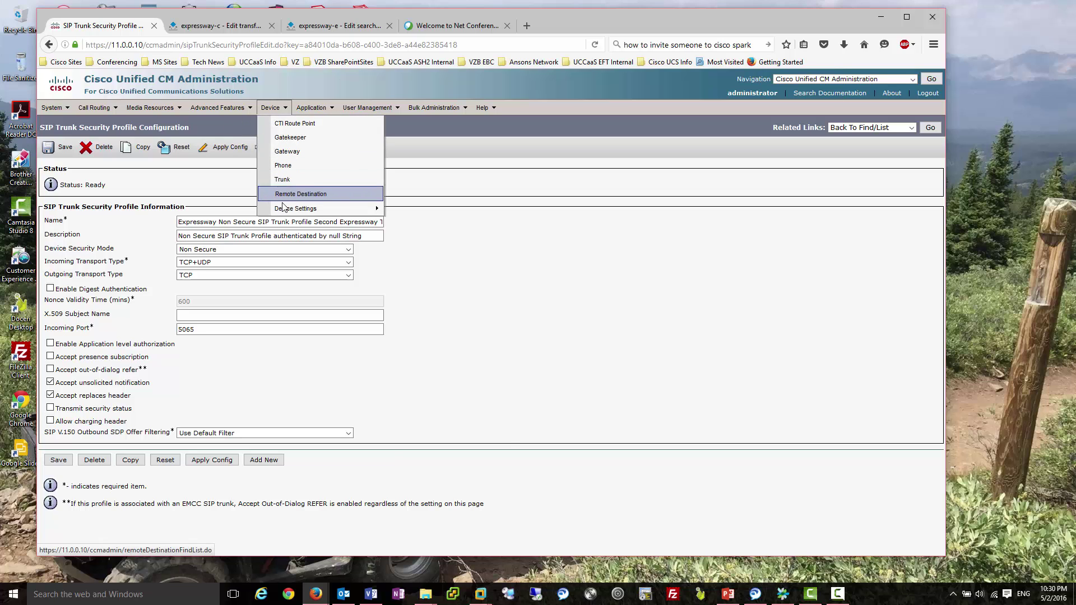
- Open Expressway Standard SIP Profile and review its OPTIONS ping, BFCP and iX media settings
mouse_move(302, 209)
click(430, 313)
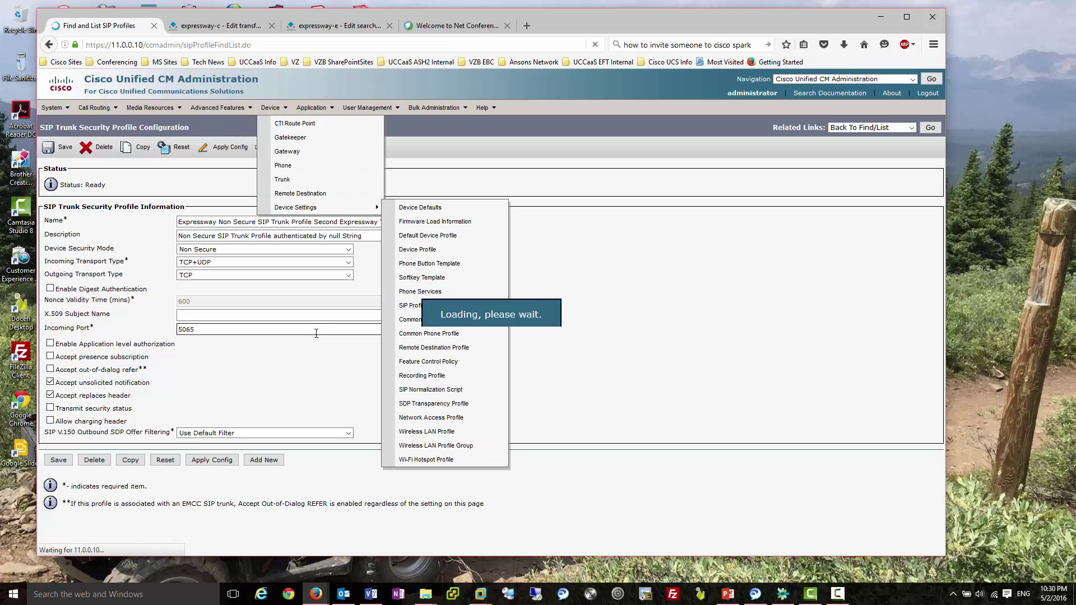
click(327, 186)
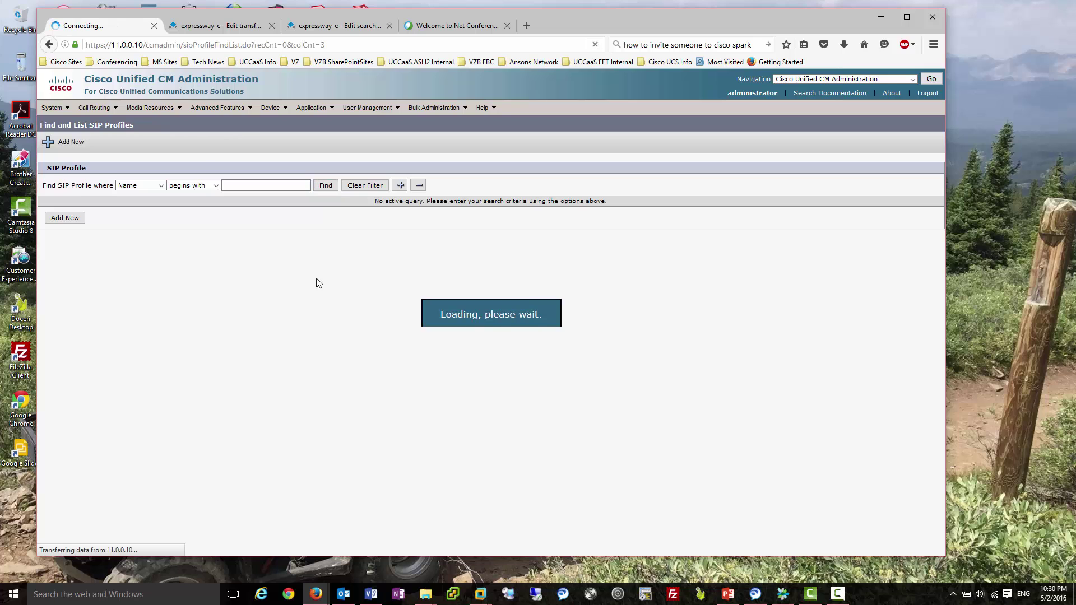
click(142, 270)
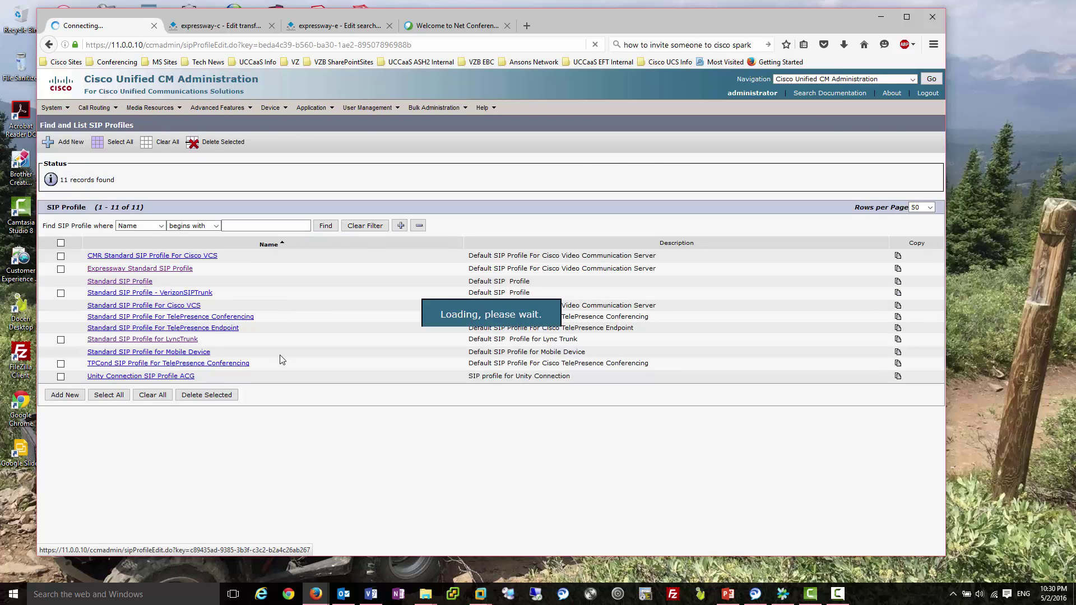
scroll(280, 384, down, 5)
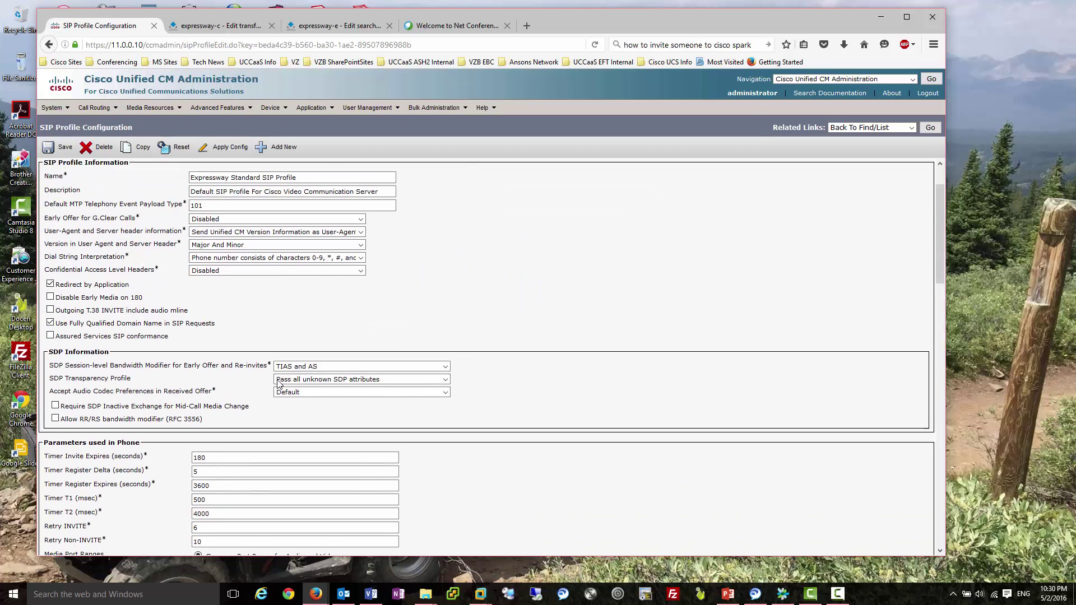
scroll(455, 362, down, 8)
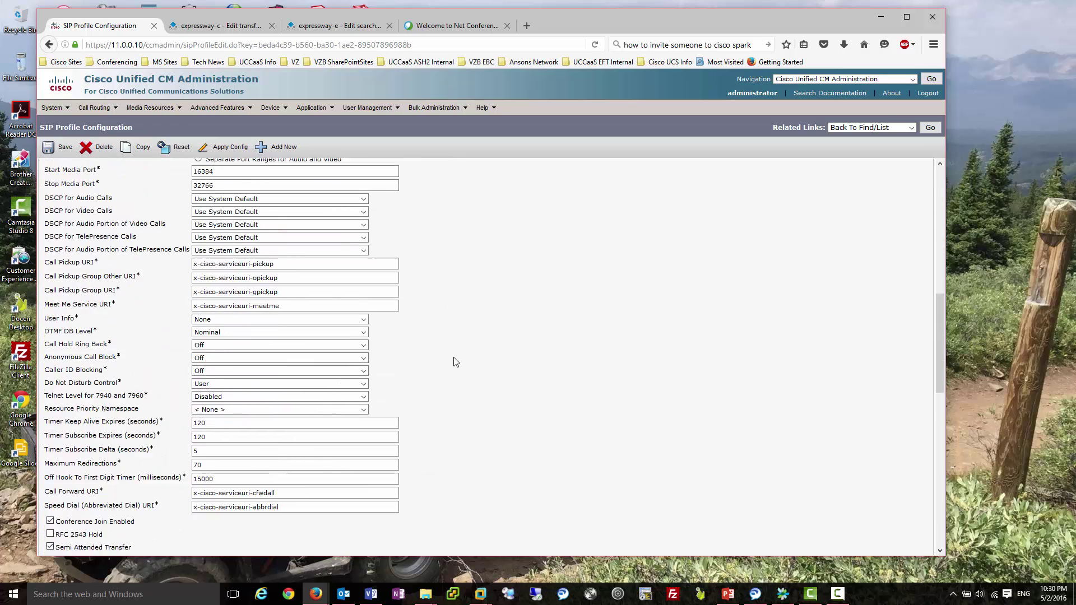
scroll(456, 362, down, 6)
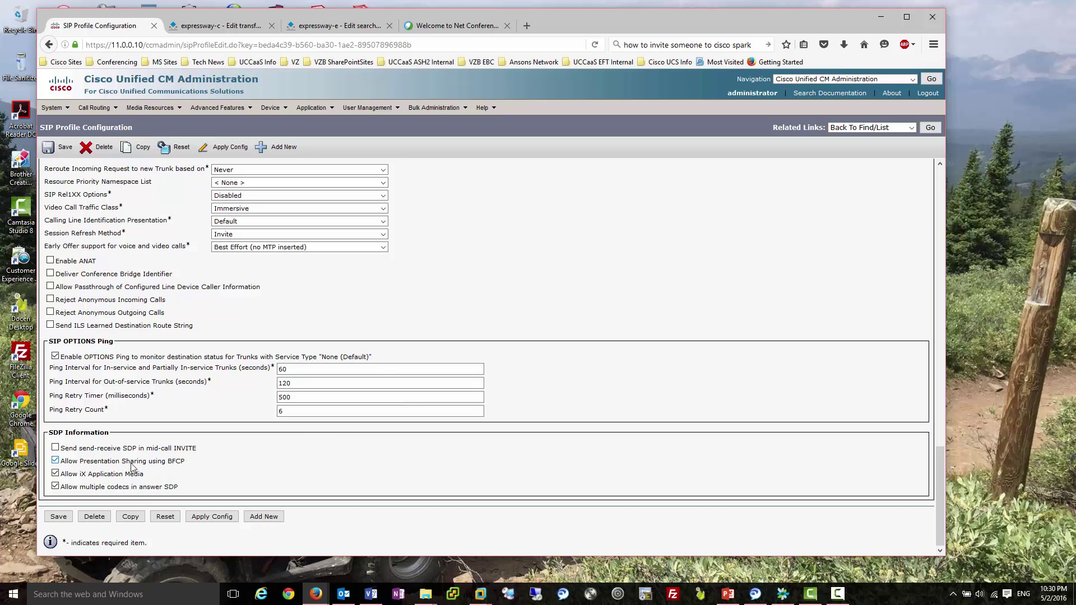
scroll(297, 474, up, 7)
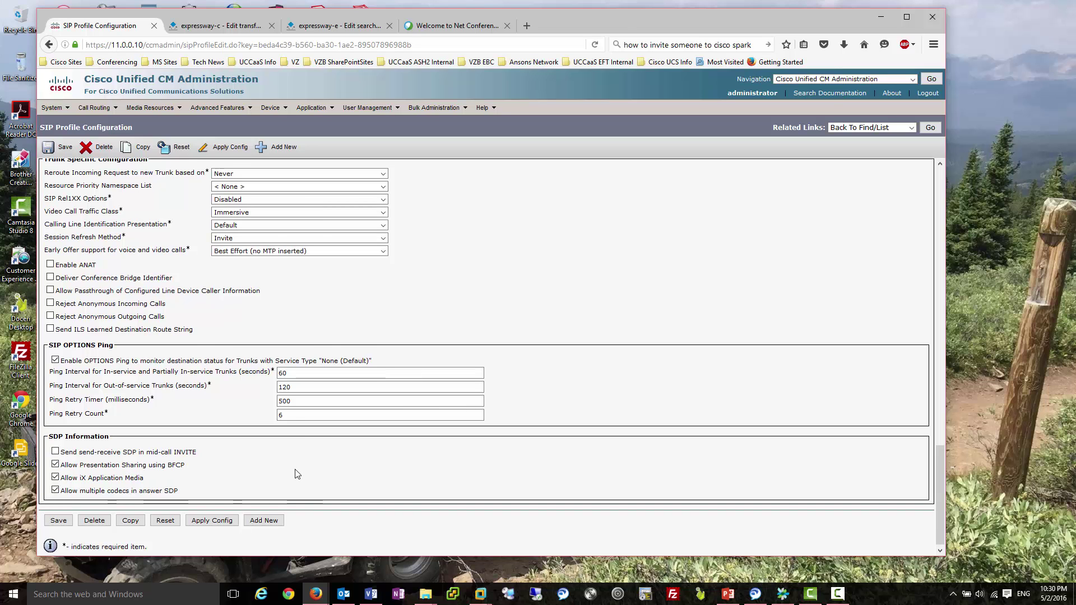
scroll(297, 474, up, 8)
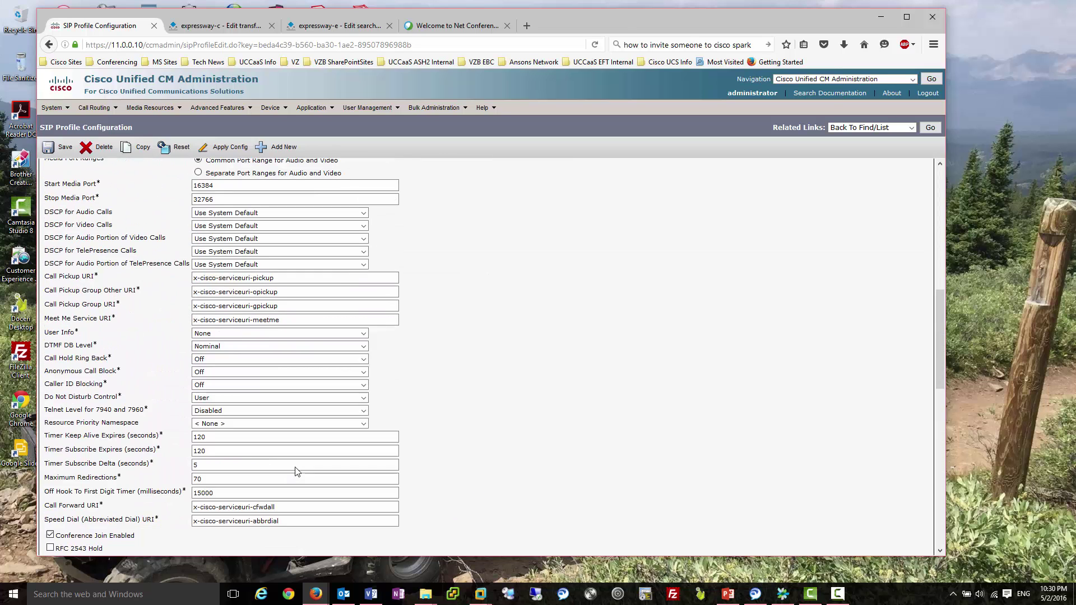
scroll(298, 470, up, 6)
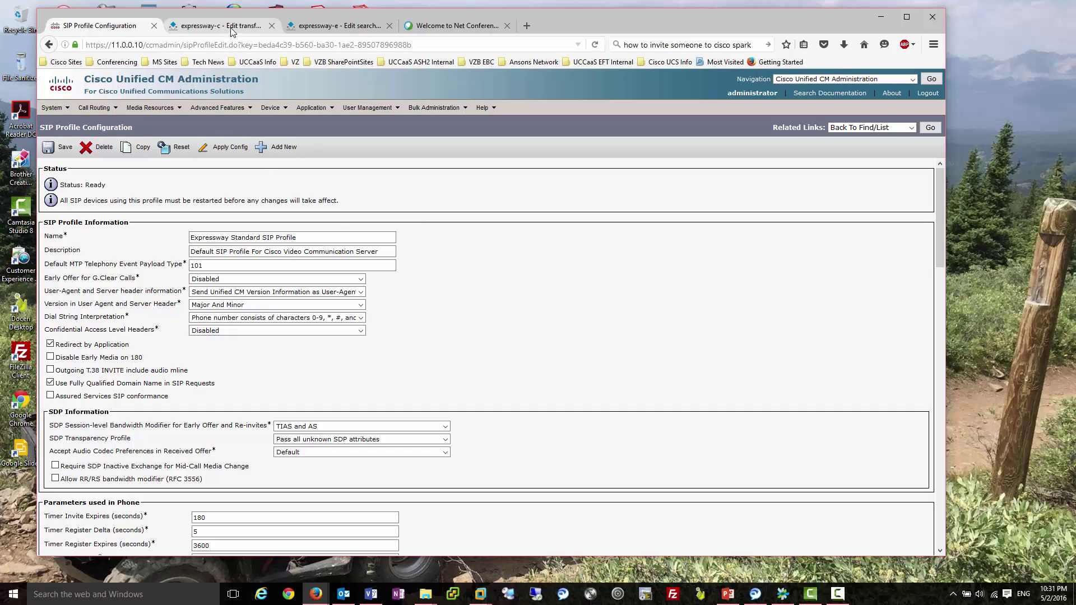
- Open the second Expressway-C-Trunk and scroll down to its SIP Information section
click(270, 108)
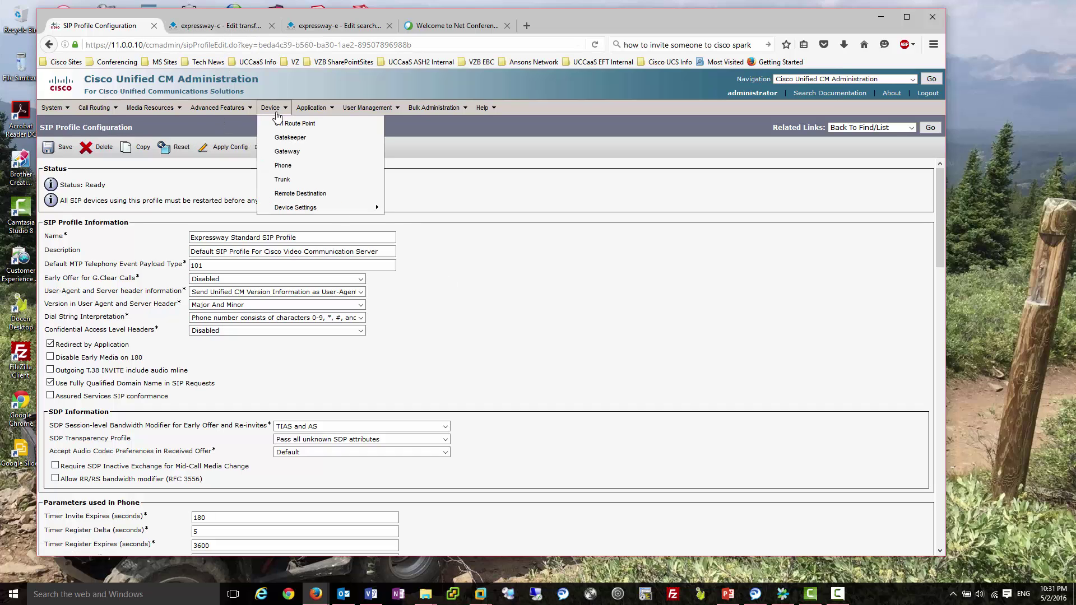
click(289, 185)
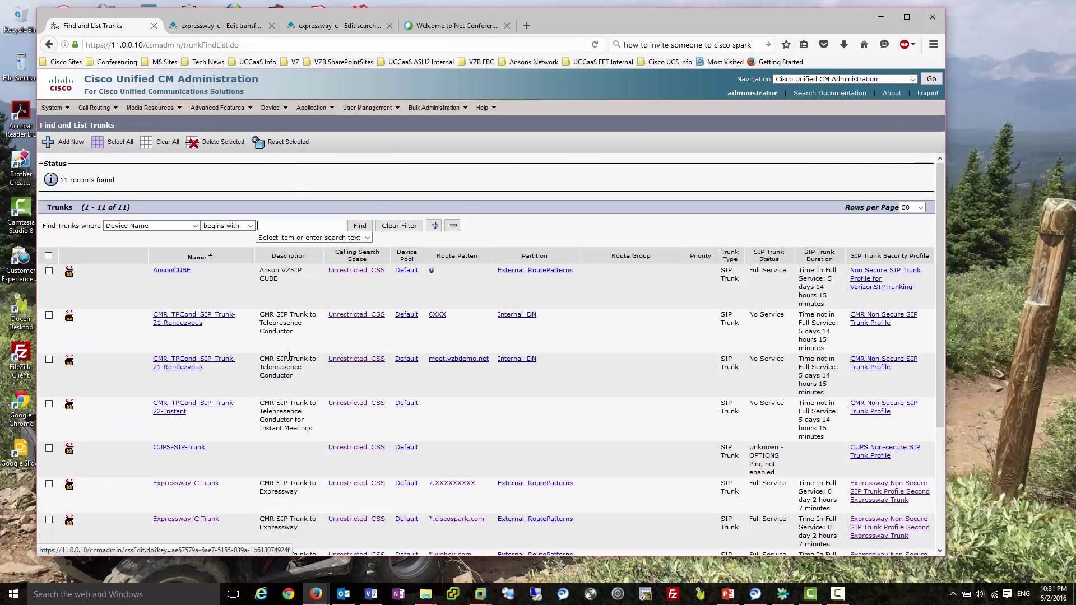
scroll(287, 358, down, 2)
scroll(287, 357, down, 3)
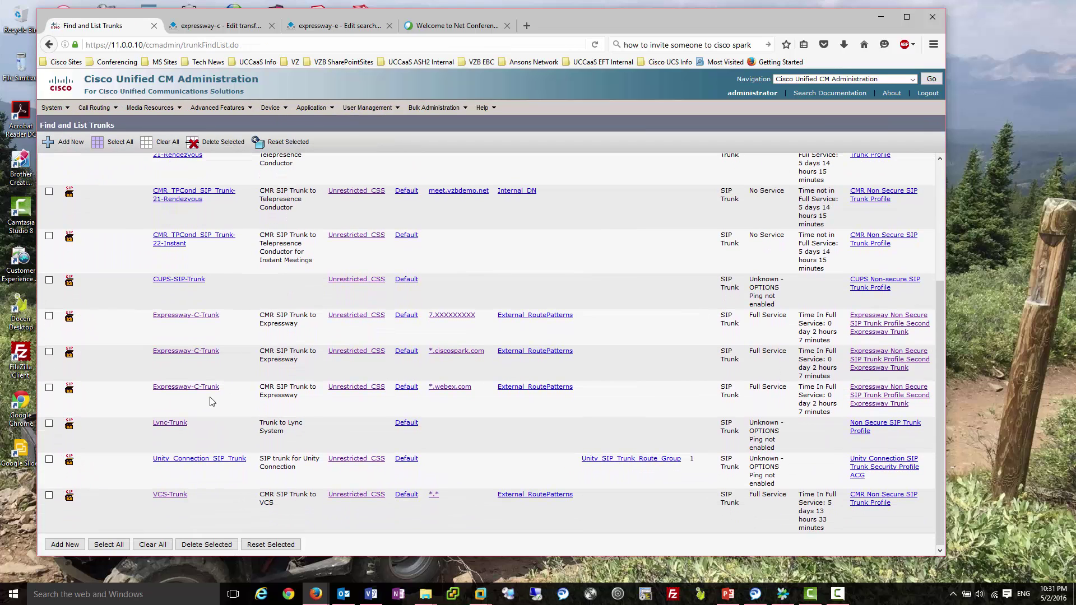
click(190, 352)
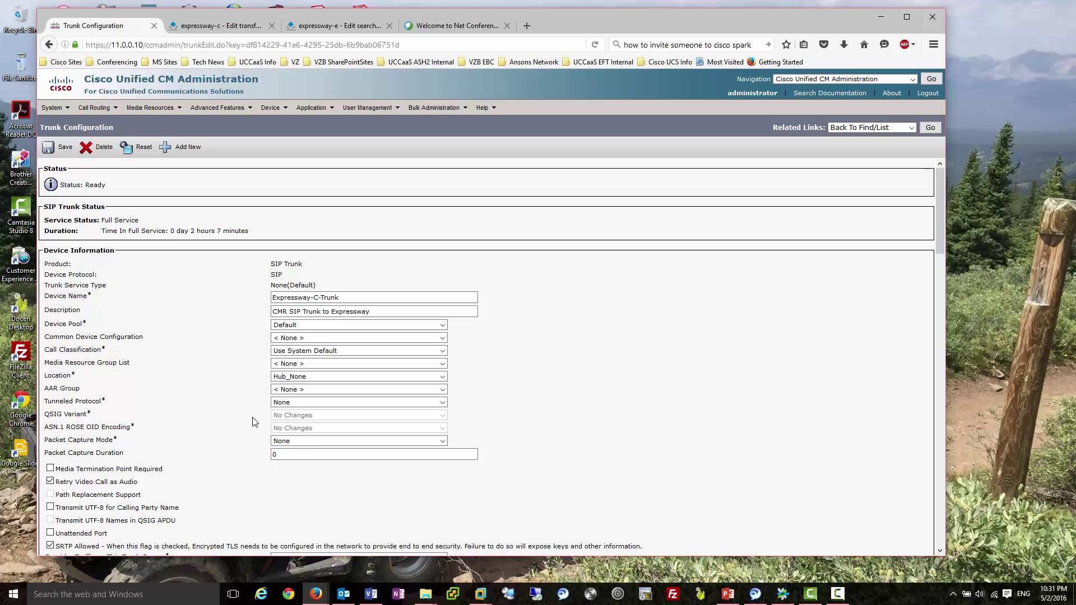
scroll(255, 421, down, 7)
scroll(253, 419, down, 12)
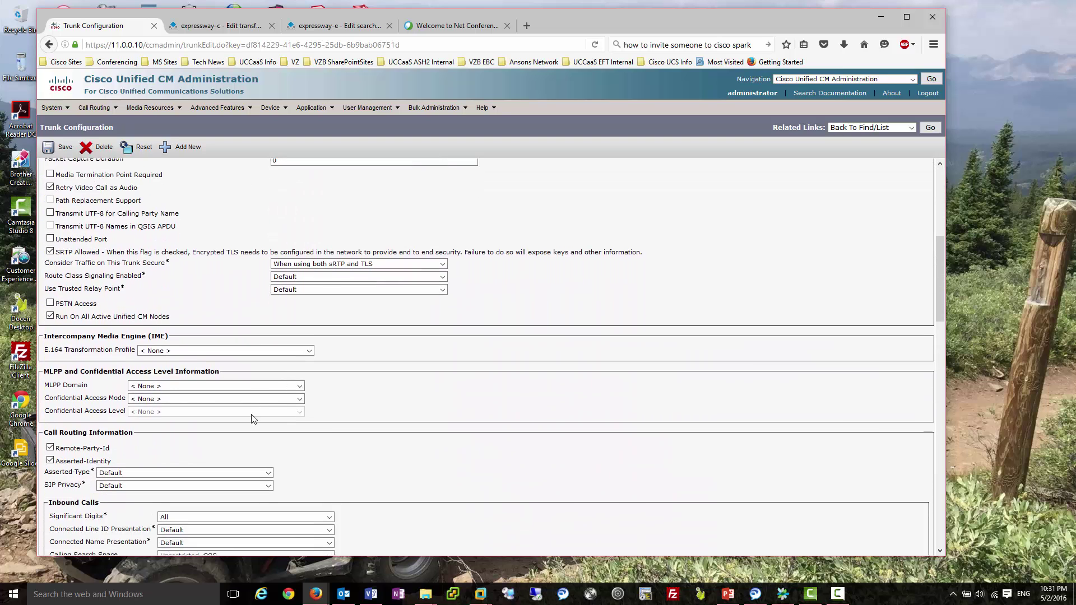
scroll(253, 419, down, 14)
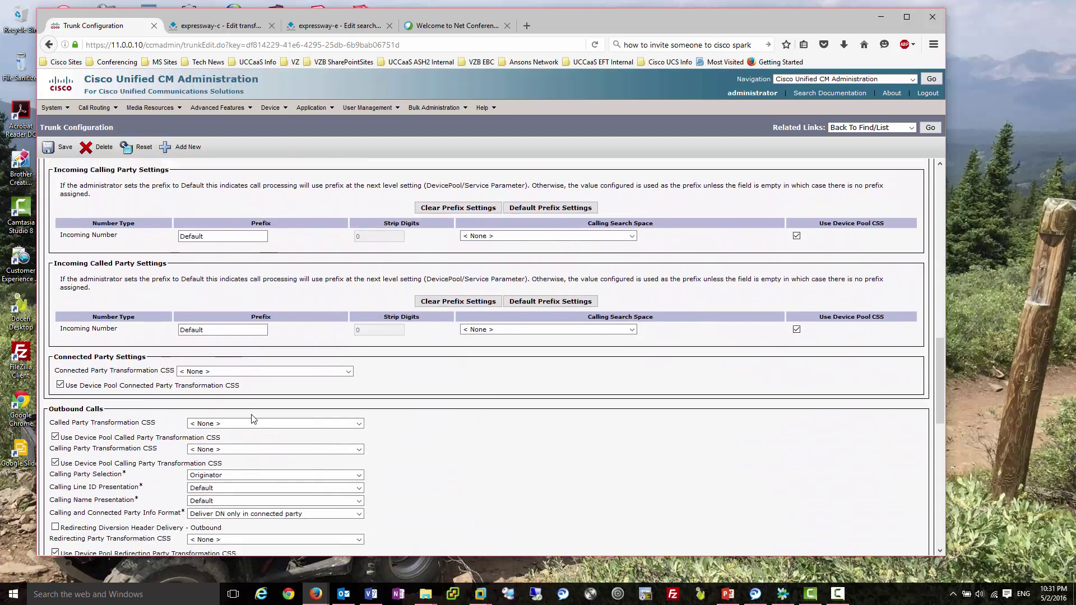
scroll(254, 420, down, 4)
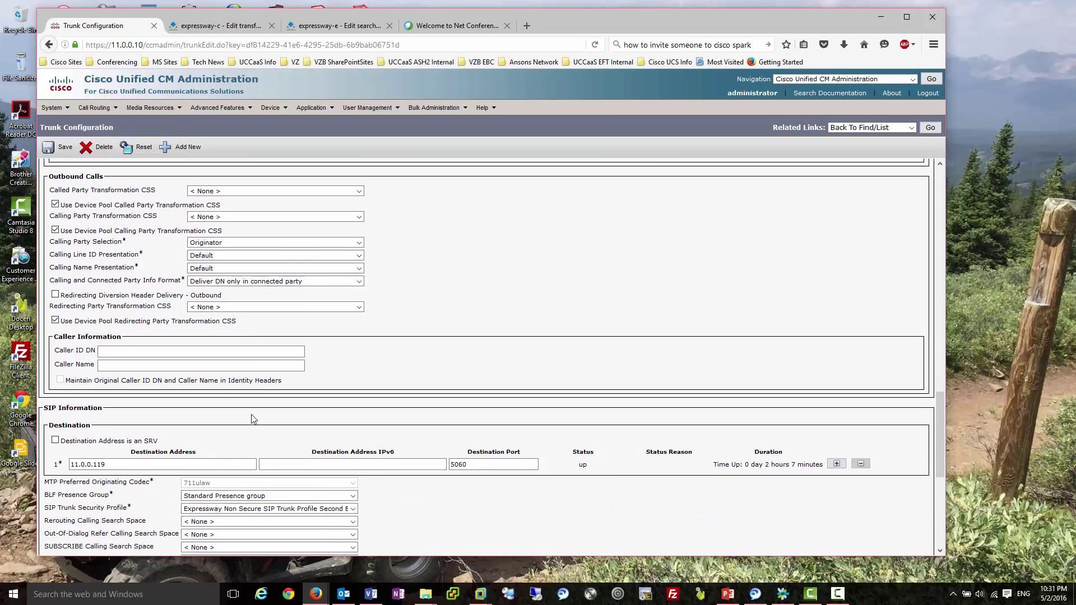
scroll(253, 418, down, 6)
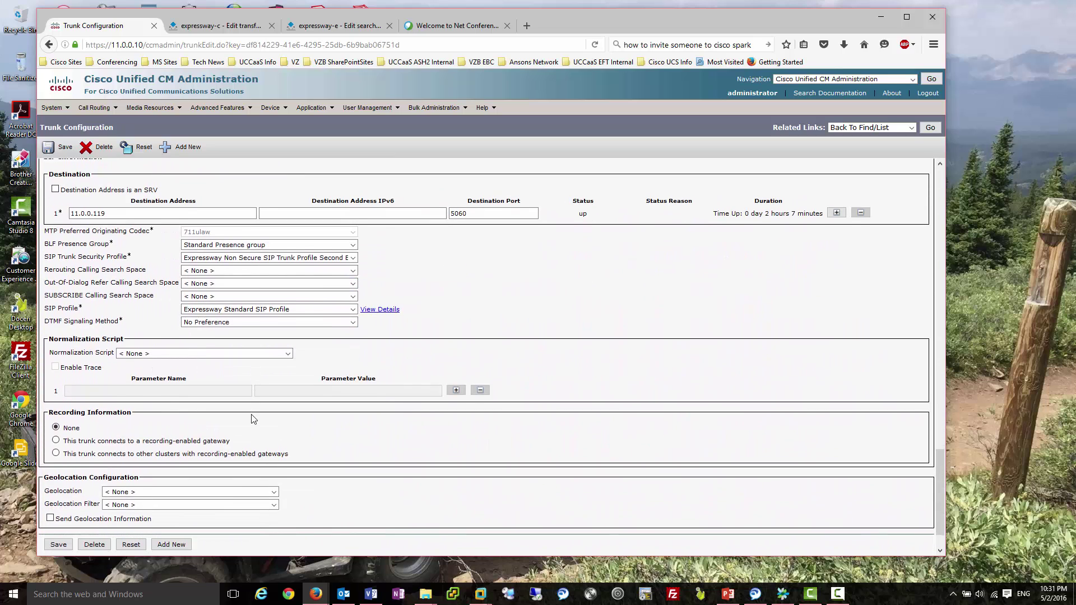
click(245, 32)
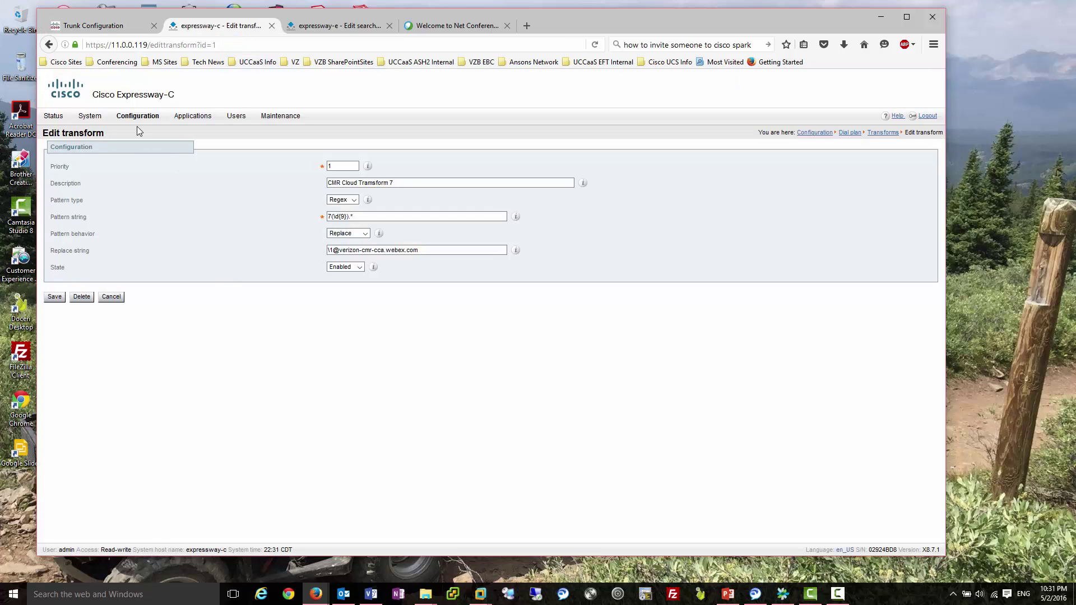
- Open the CMR CUCM Neighbor zone from the Expressway-C Zones list
mouse_move(133, 119)
mouse_move(206, 190)
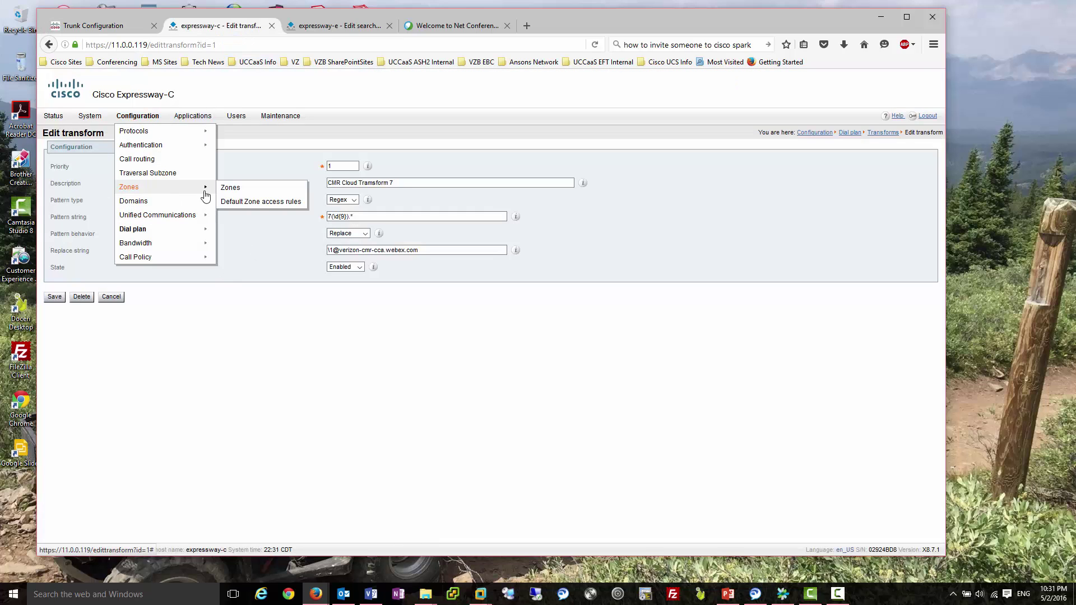
click(238, 189)
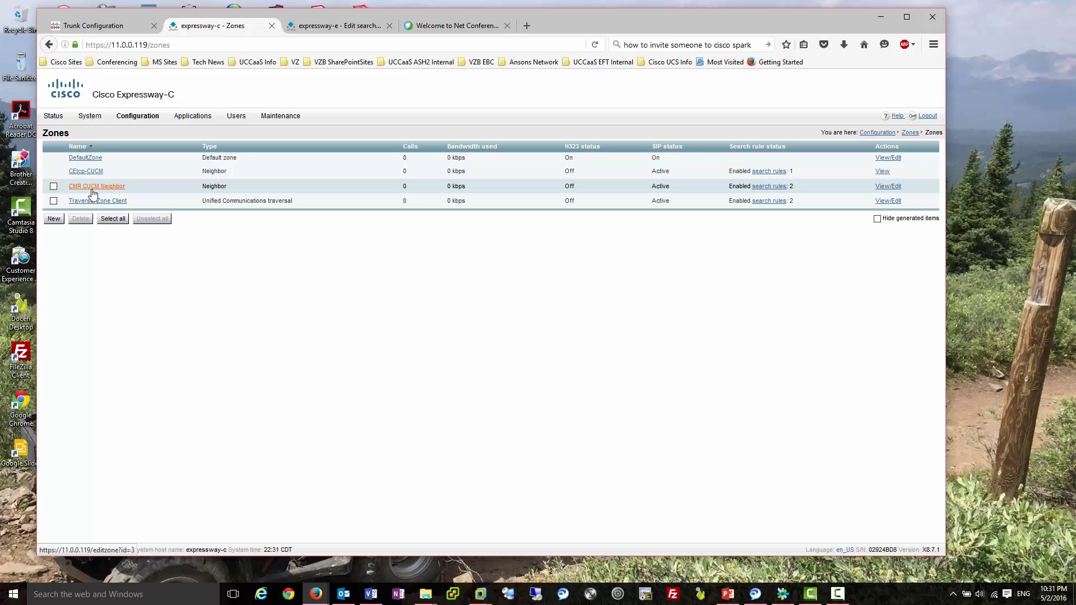
click(110, 190)
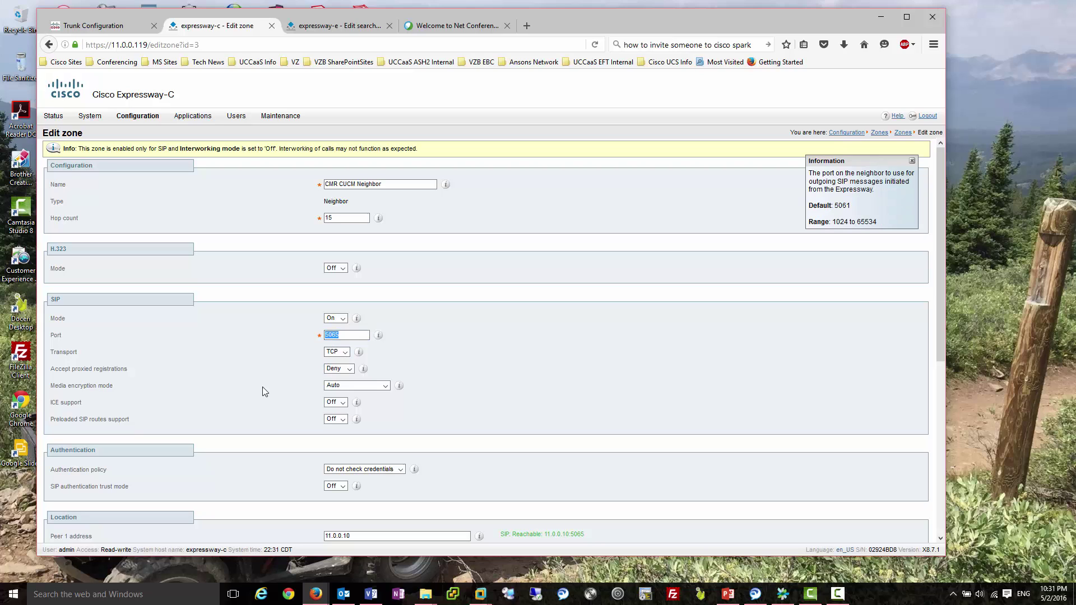
click(248, 376)
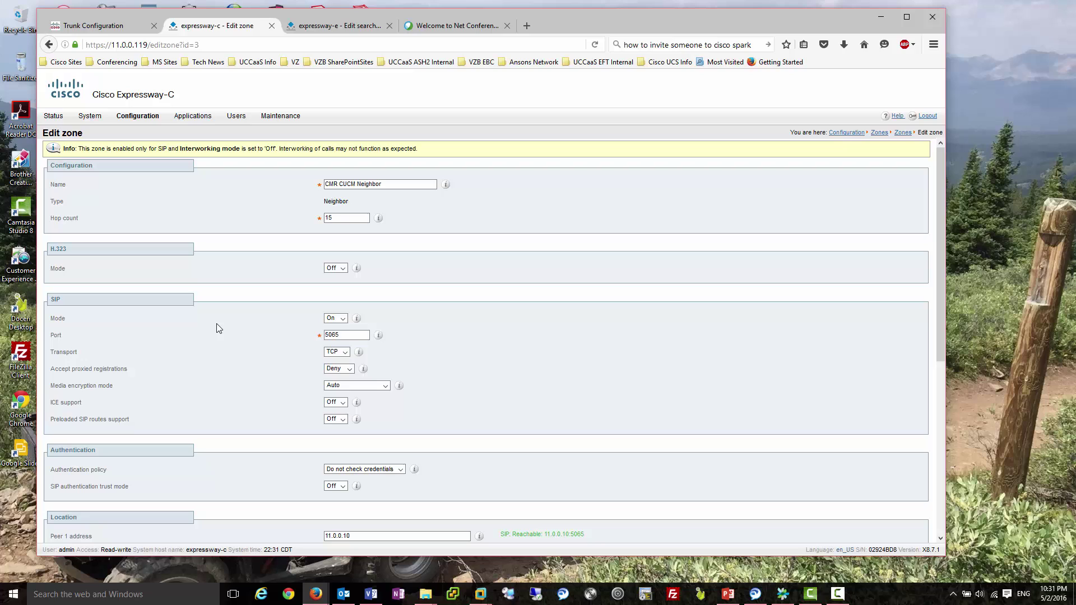
- Review the zone's peer 11.0.0.10 and Unified CM zone profile without changing it
scroll(248, 368, down, 1)
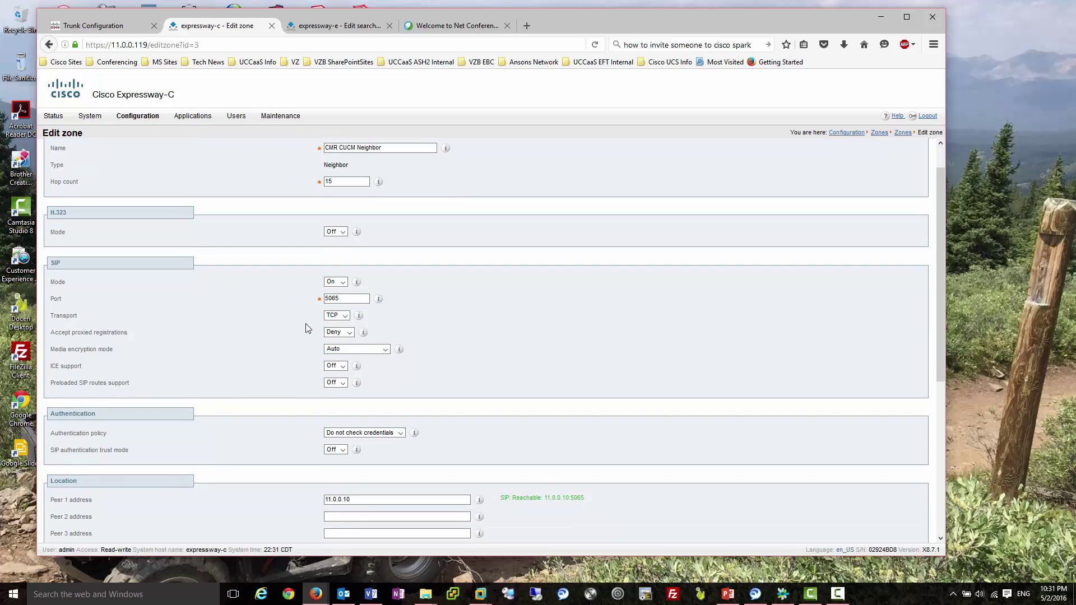
scroll(314, 419, down, 2)
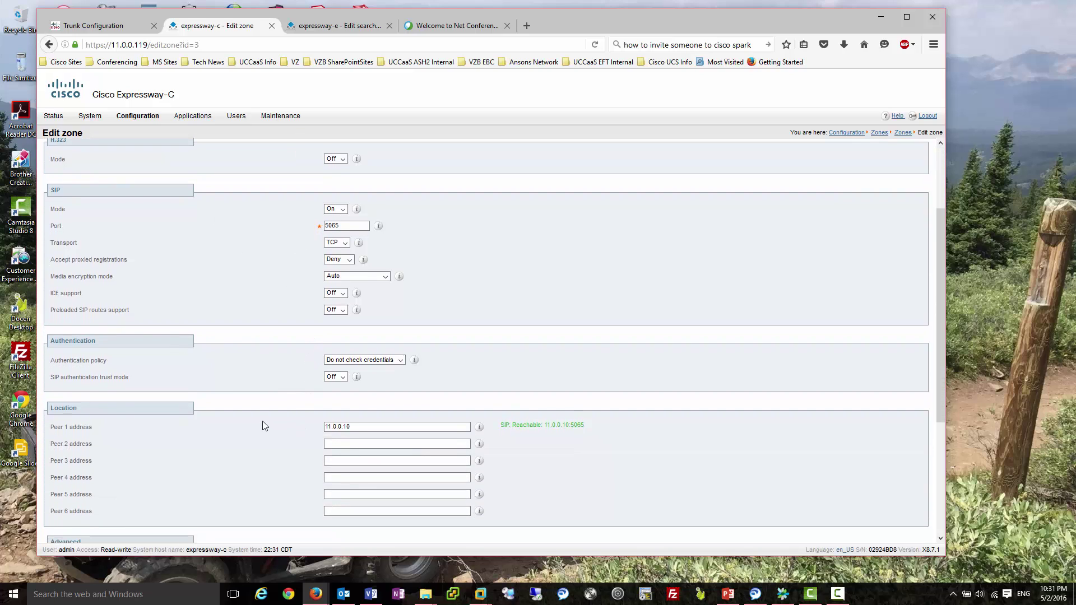
scroll(264, 426, down, 5)
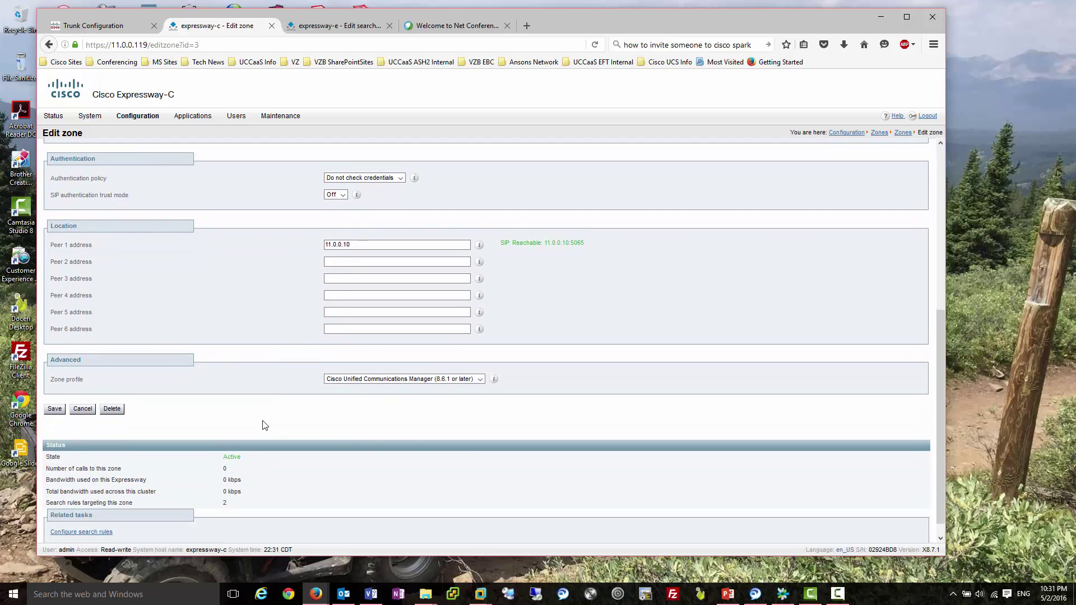
click(481, 381)
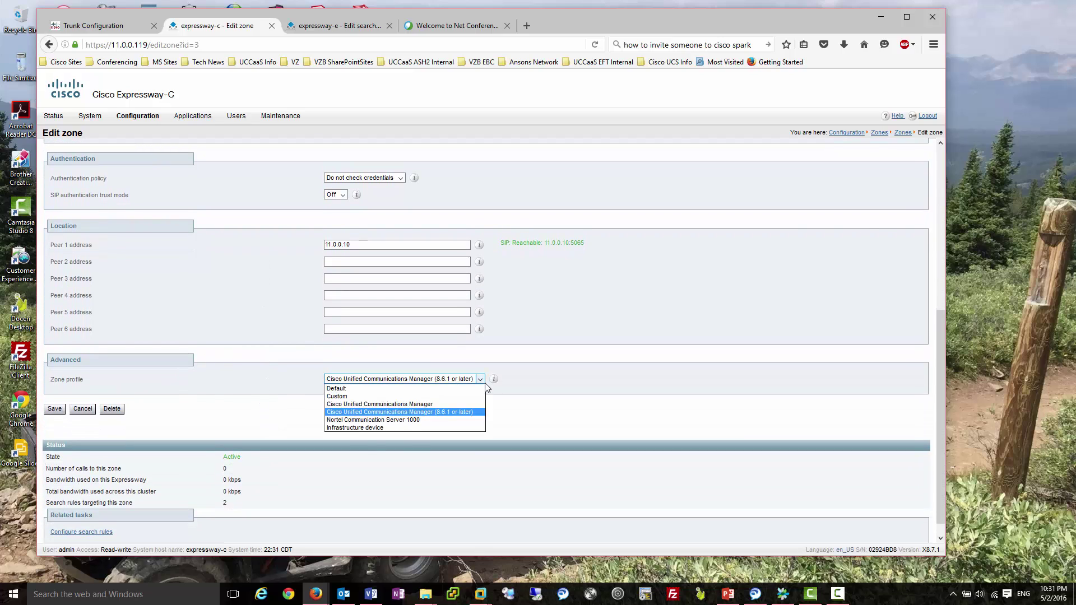
click(466, 417)
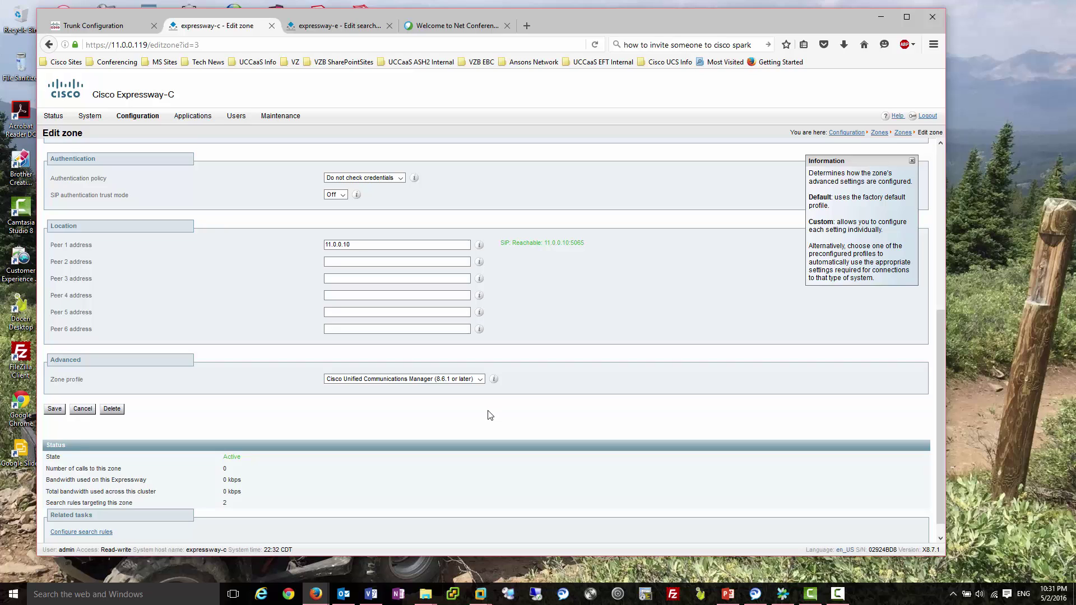
scroll(492, 414, down, 1)
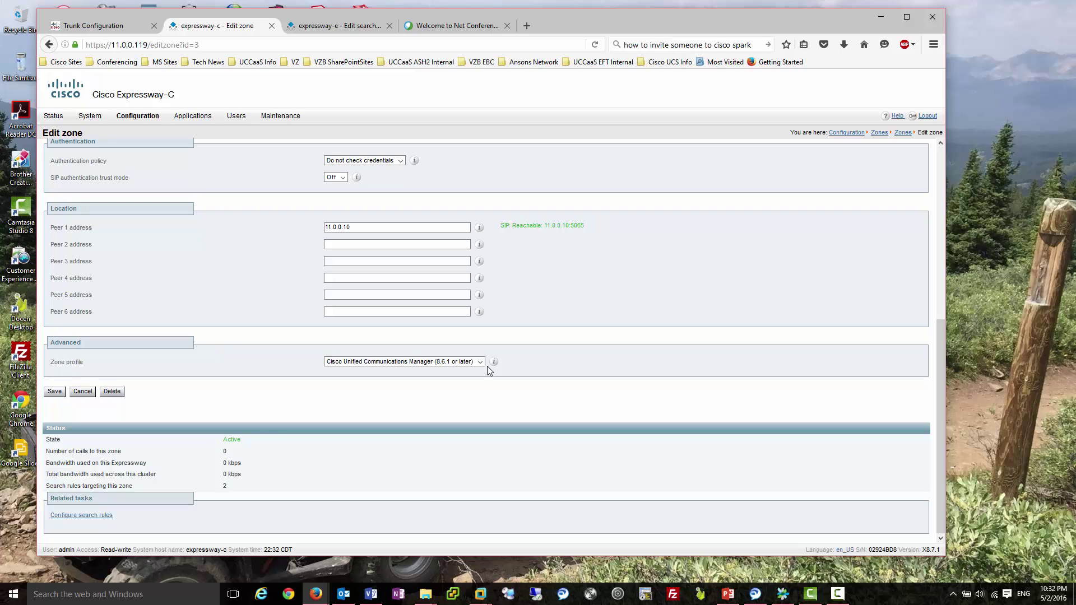
scroll(211, 484, up, 3)
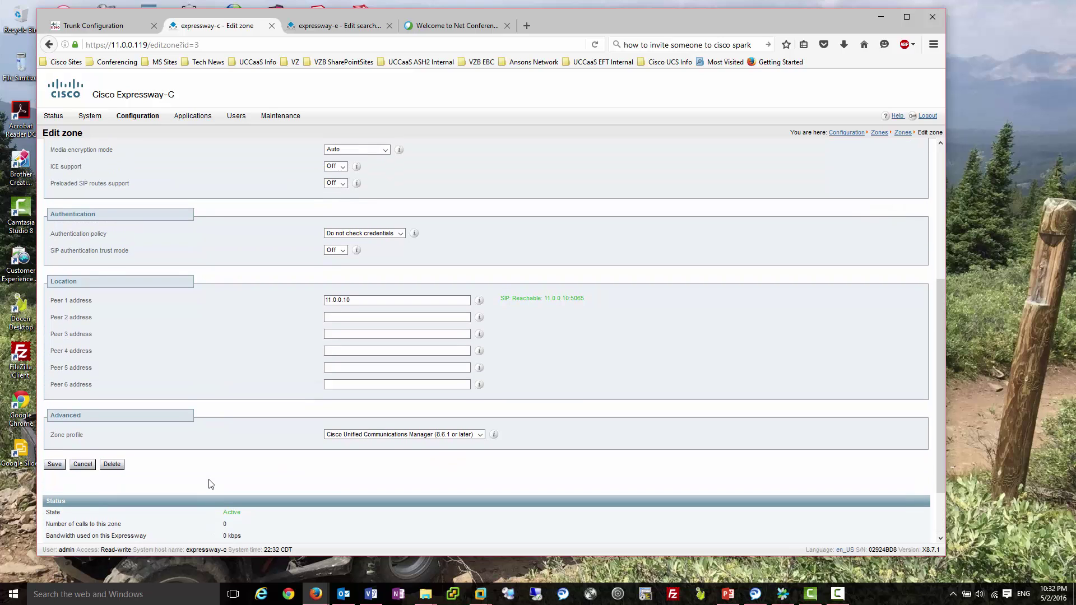
scroll(209, 481, up, 8)
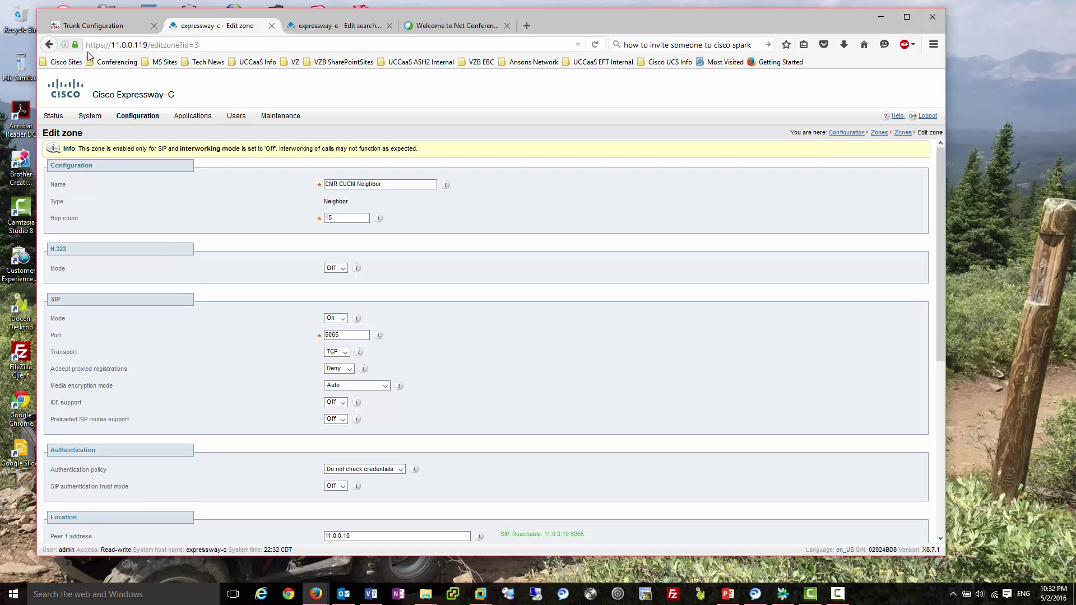
- Open Traversal Zone Client and check its SIP port 7001 and peer expressway-e.vzbdemo.net
click(48, 44)
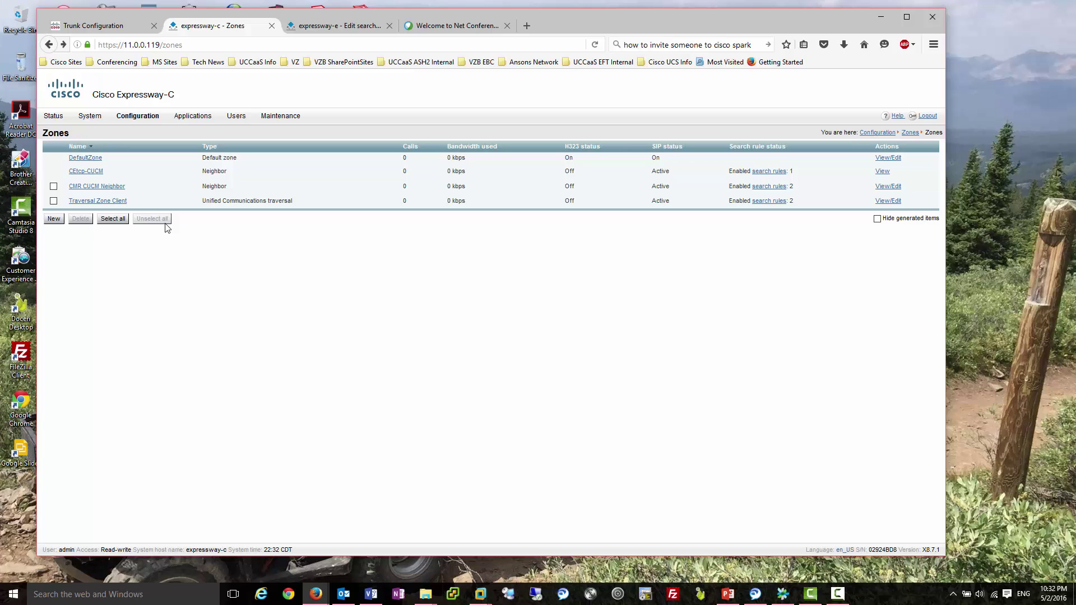
click(121, 201)
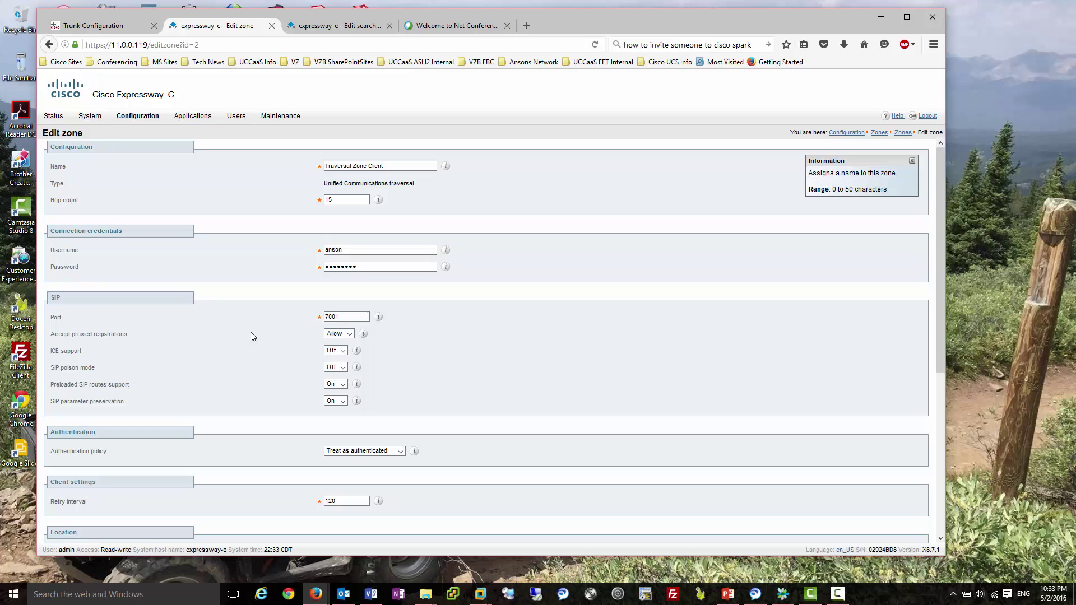
scroll(251, 332, down, 3)
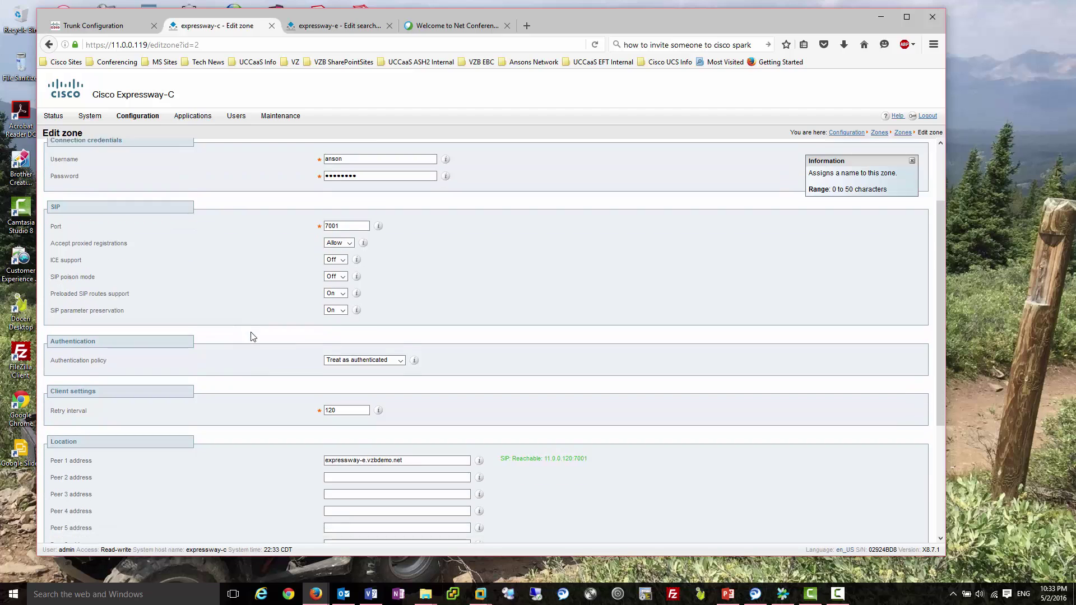
scroll(251, 336, down, 4)
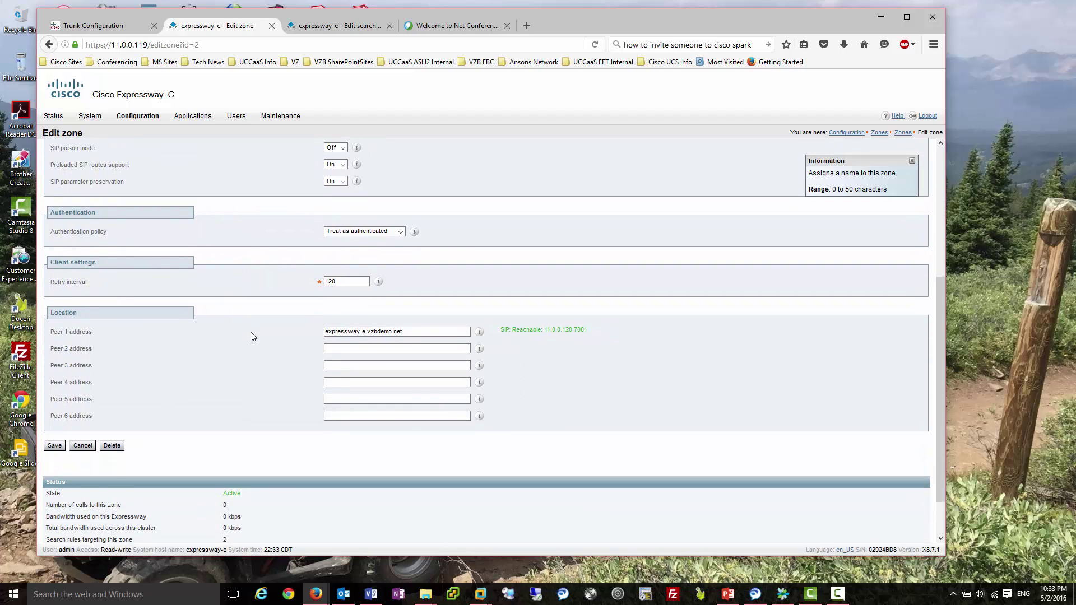
scroll(251, 337, down, 1)
scroll(250, 337, up, 8)
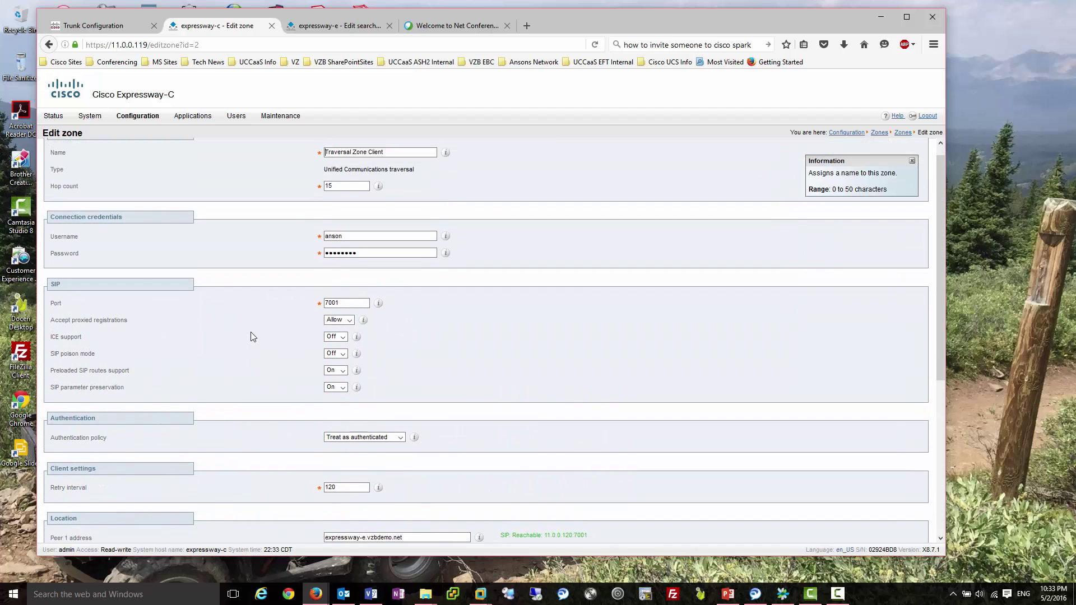
- On Expressway-E, review the Traversal Zone Server settings, then go back to the Zones list
click(356, 25)
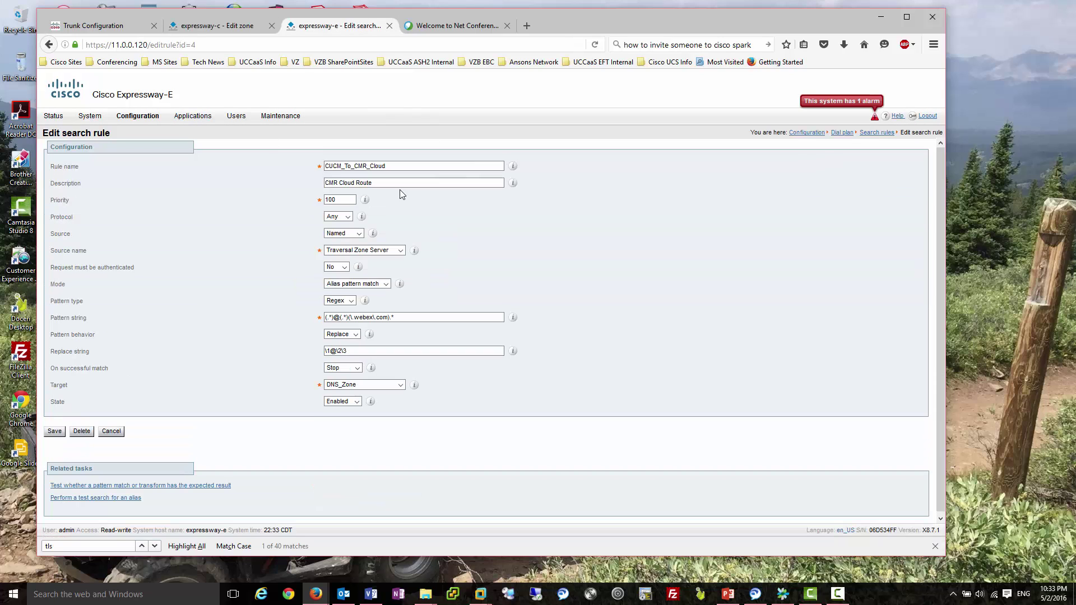
mouse_move(145, 129)
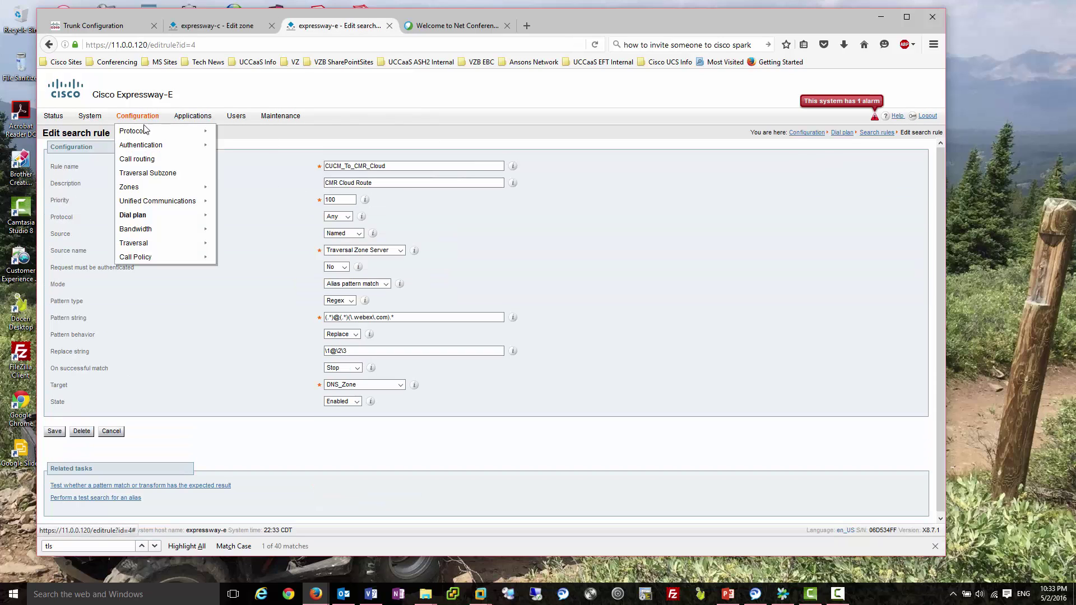
mouse_move(149, 186)
click(227, 187)
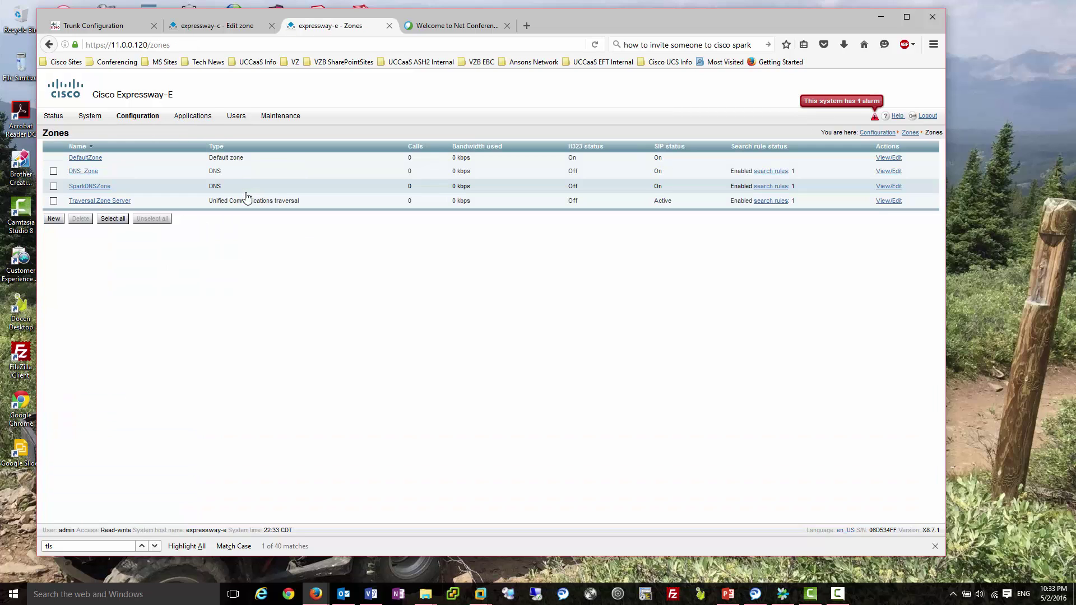
click(118, 204)
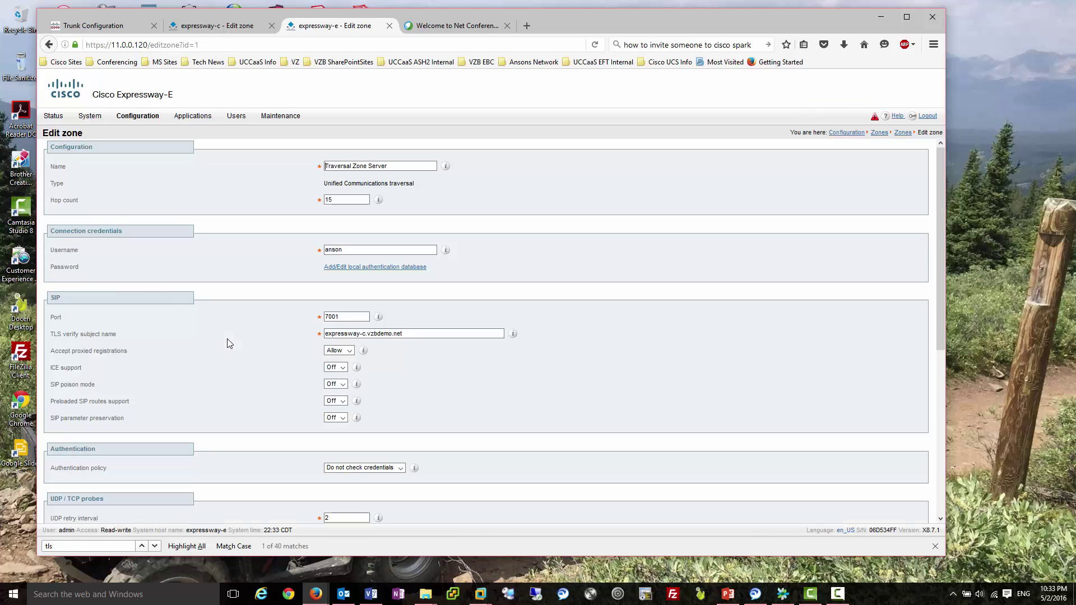
scroll(239, 335, down, 2)
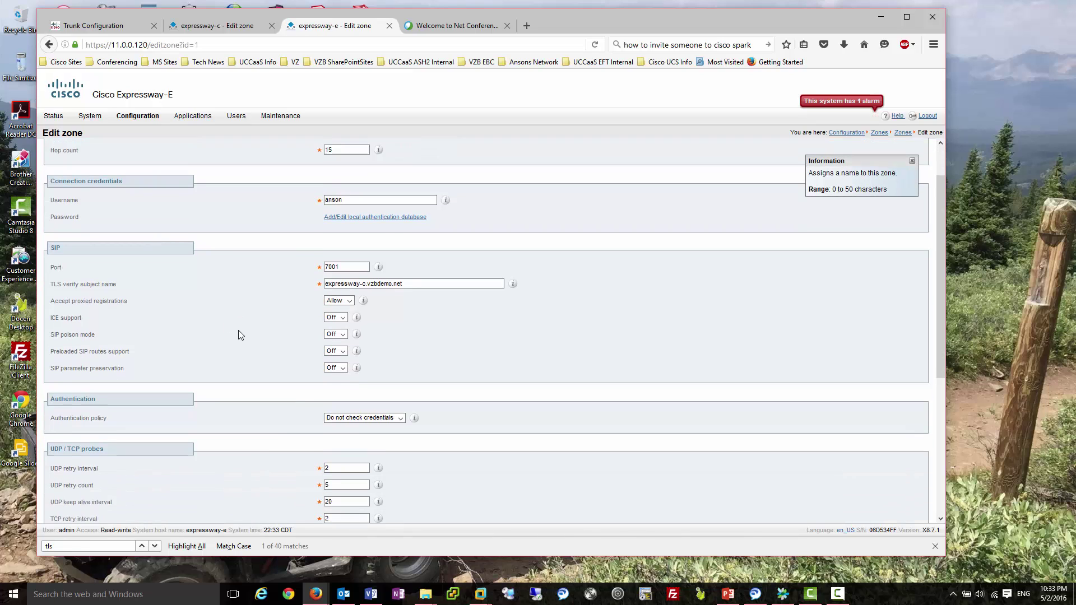
scroll(238, 331, down, 7)
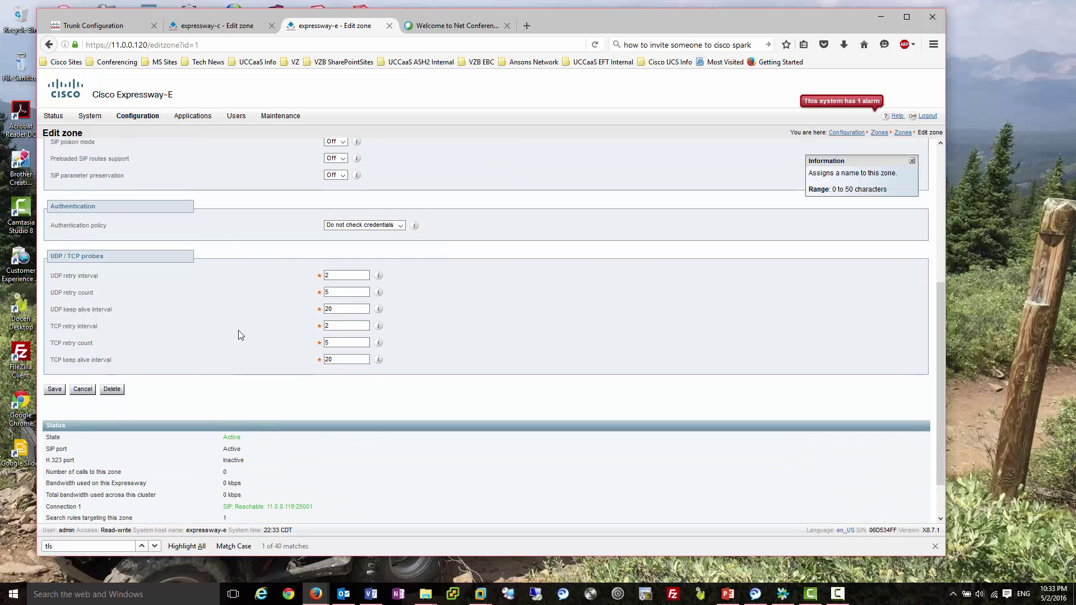
scroll(239, 334, down, 2)
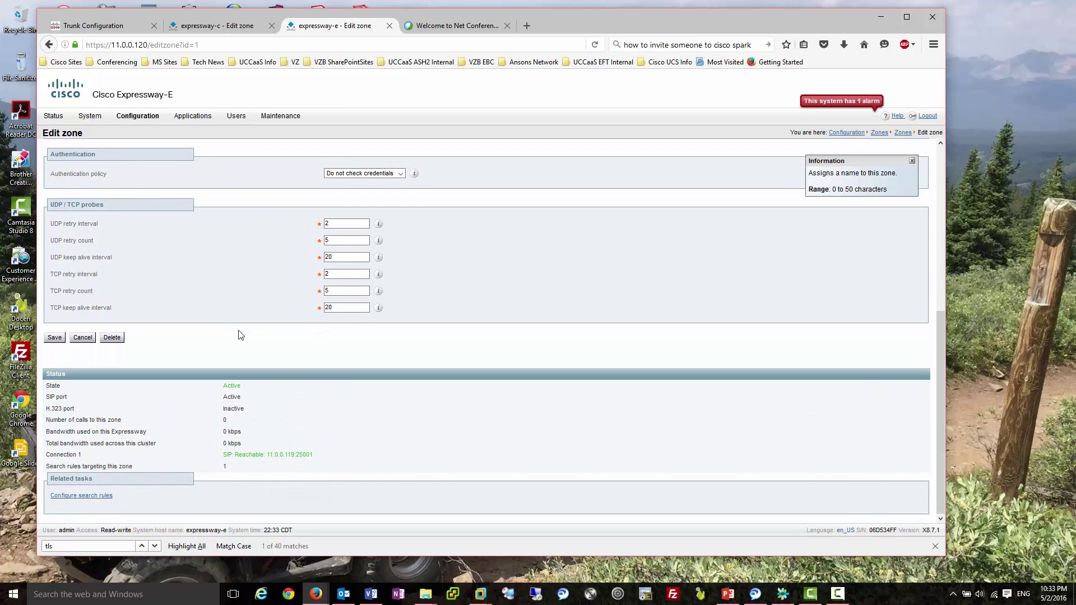
scroll(240, 333, up, 8)
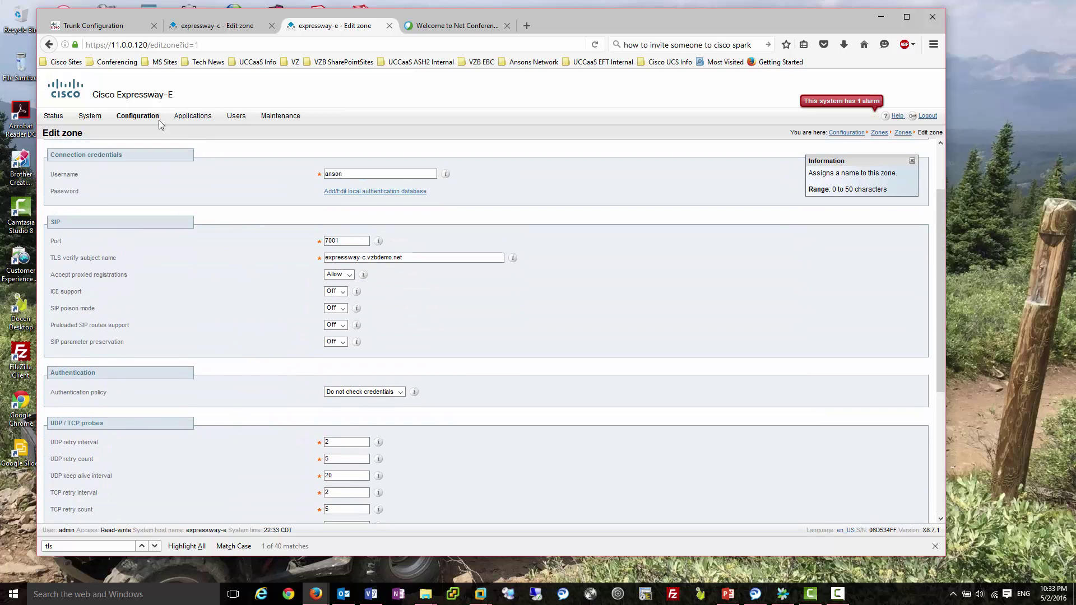
click(48, 44)
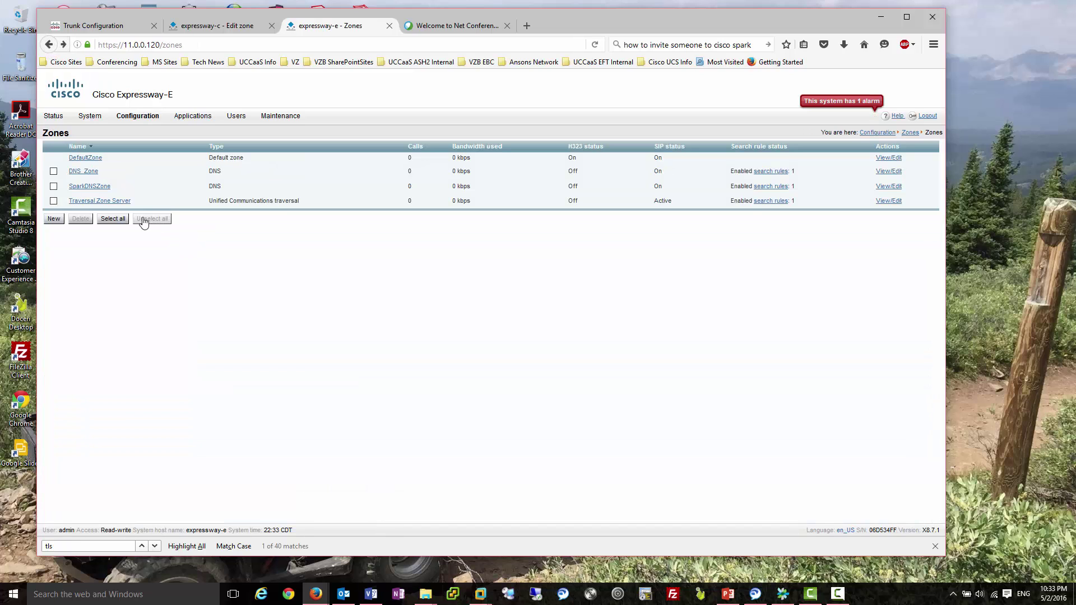
- Open DNS_Zone and check TLS verify mode, subject name sip.webex.com and hop count 15
click(84, 171)
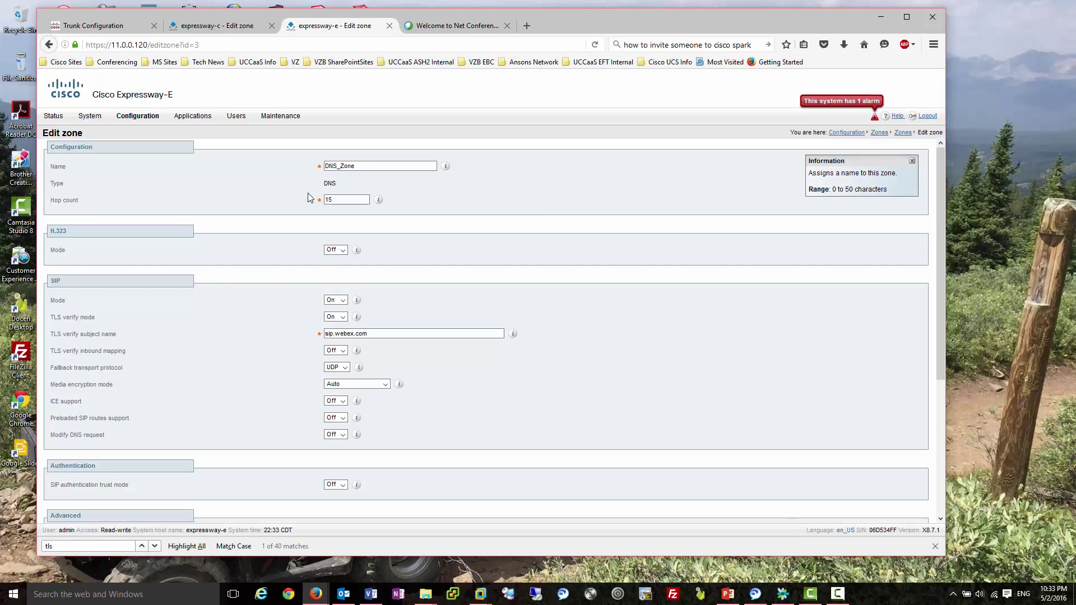
scroll(315, 317, down, 3)
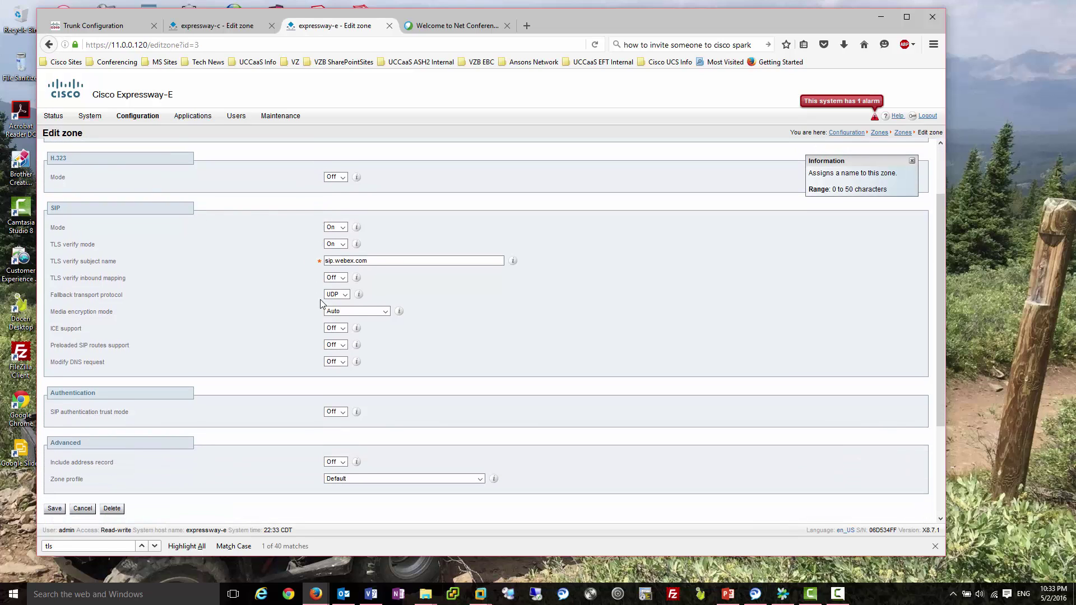
click(376, 260)
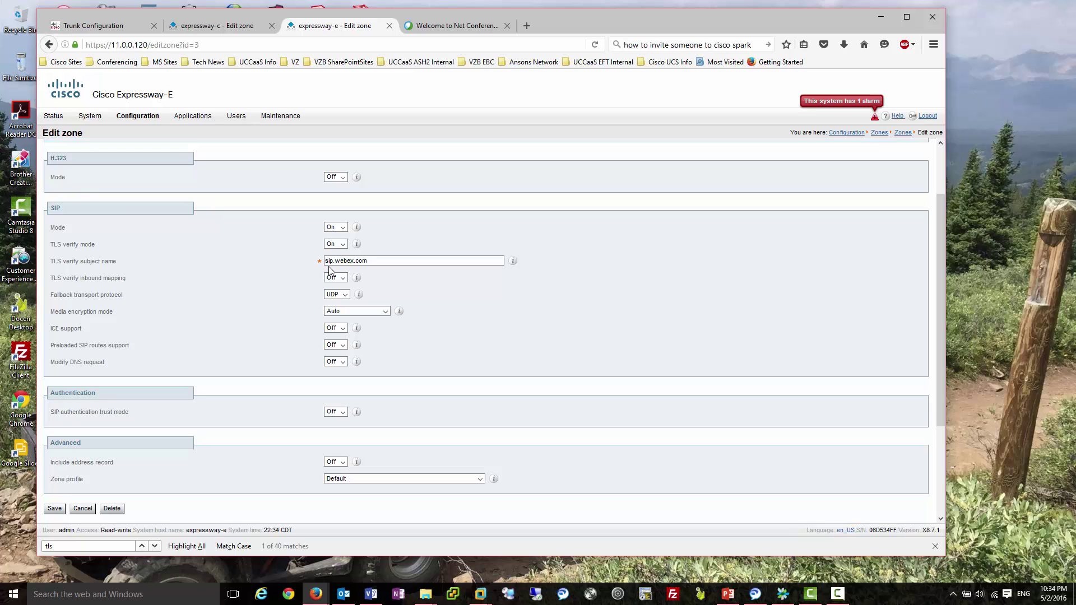
scroll(287, 335, down, 2)
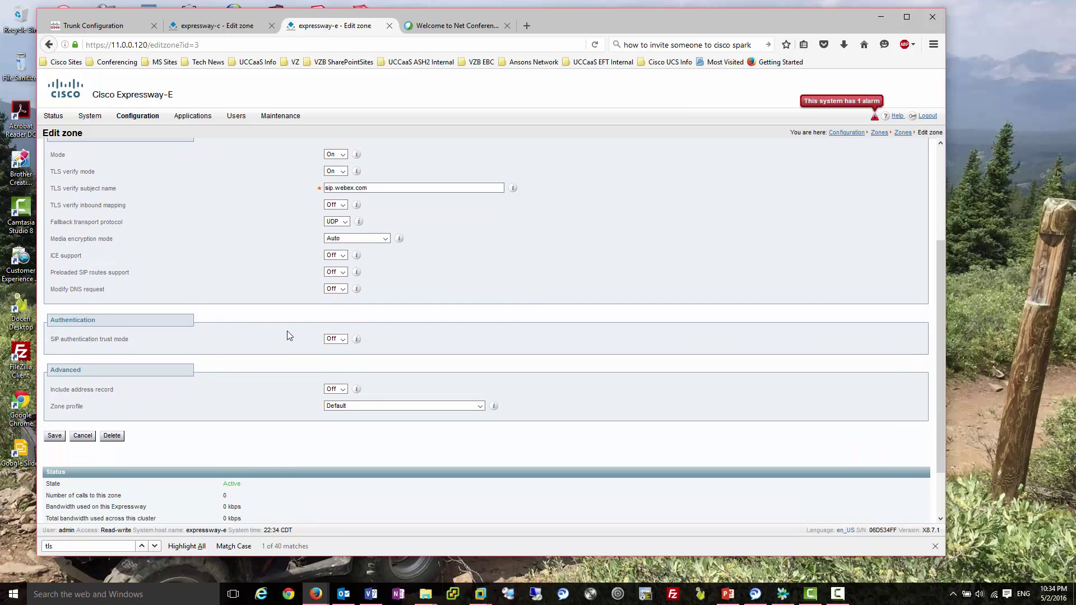
scroll(290, 335, down, 2)
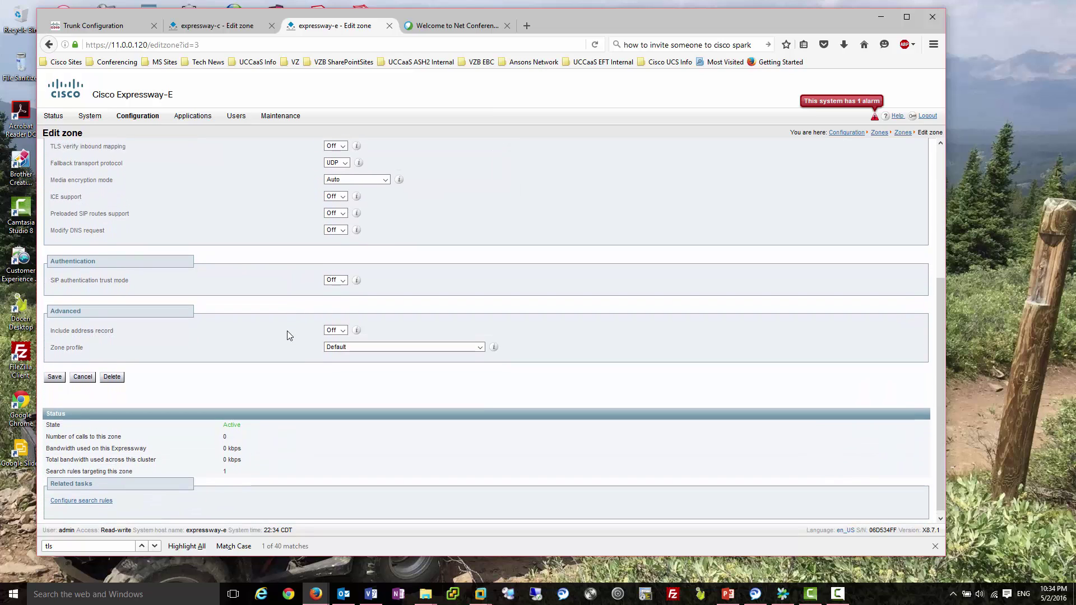
scroll(289, 335, up, 6)
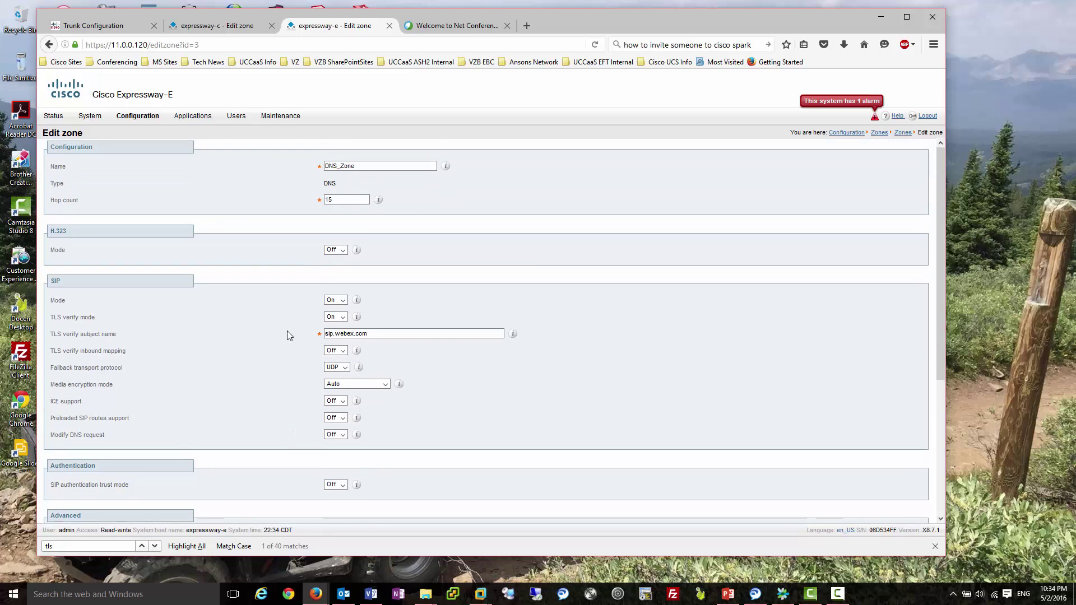
scroll(287, 331, down, 4)
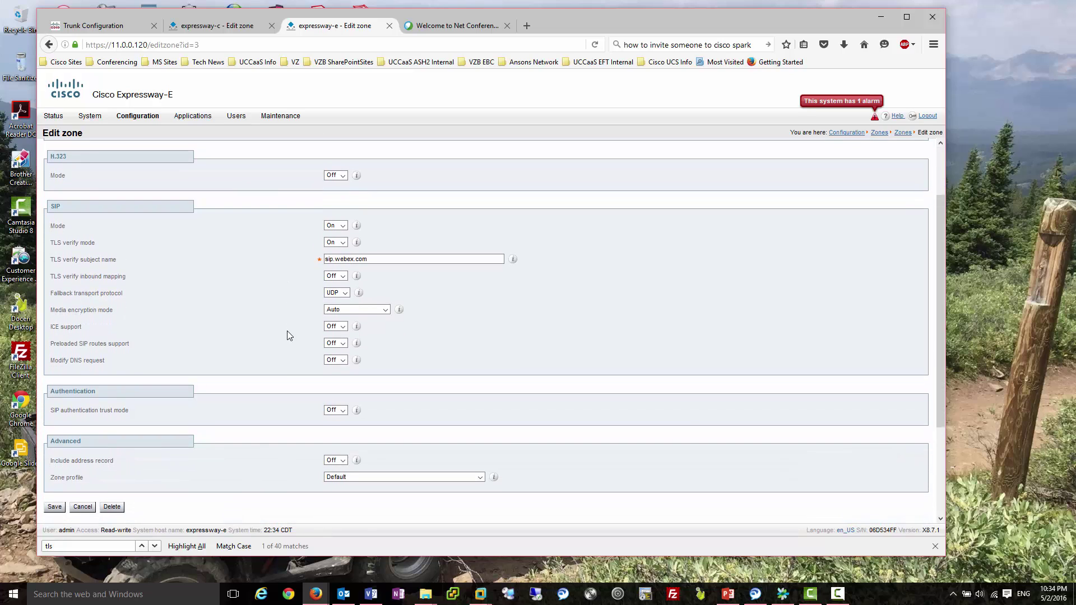
scroll(287, 335, down, 2)
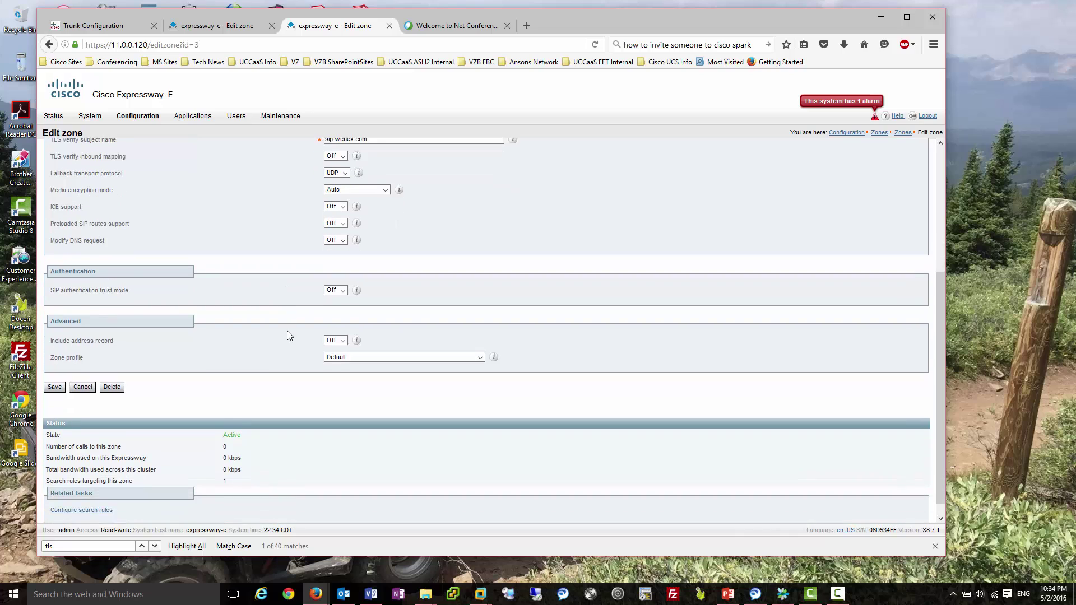
scroll(288, 335, up, 3)
scroll(287, 331, up, 3)
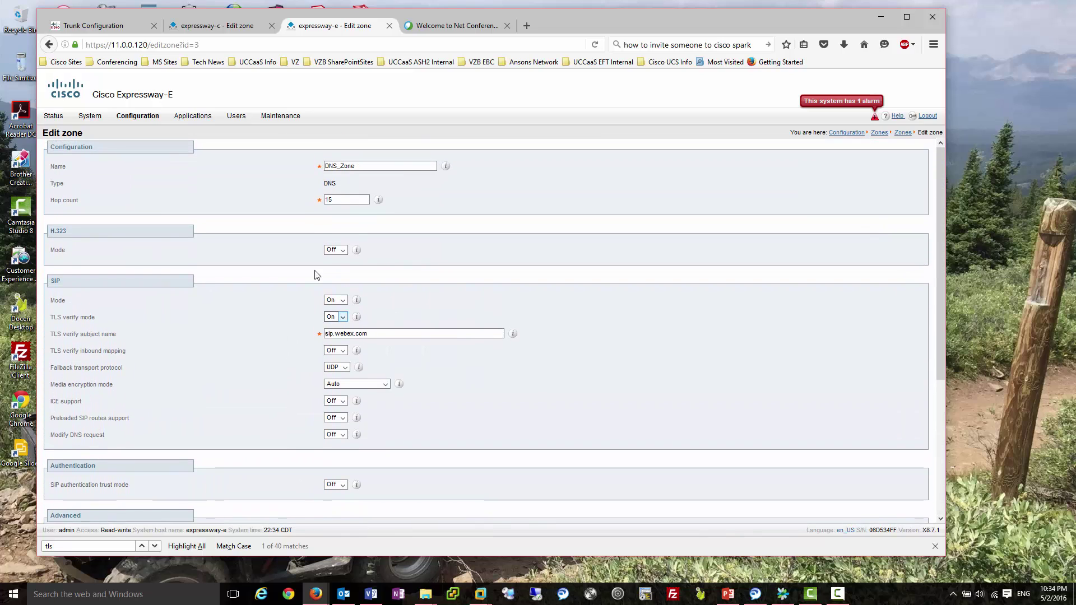
- Open the *.webex.com SIP route pattern that targets Expressway-C-Trunk
click(119, 28)
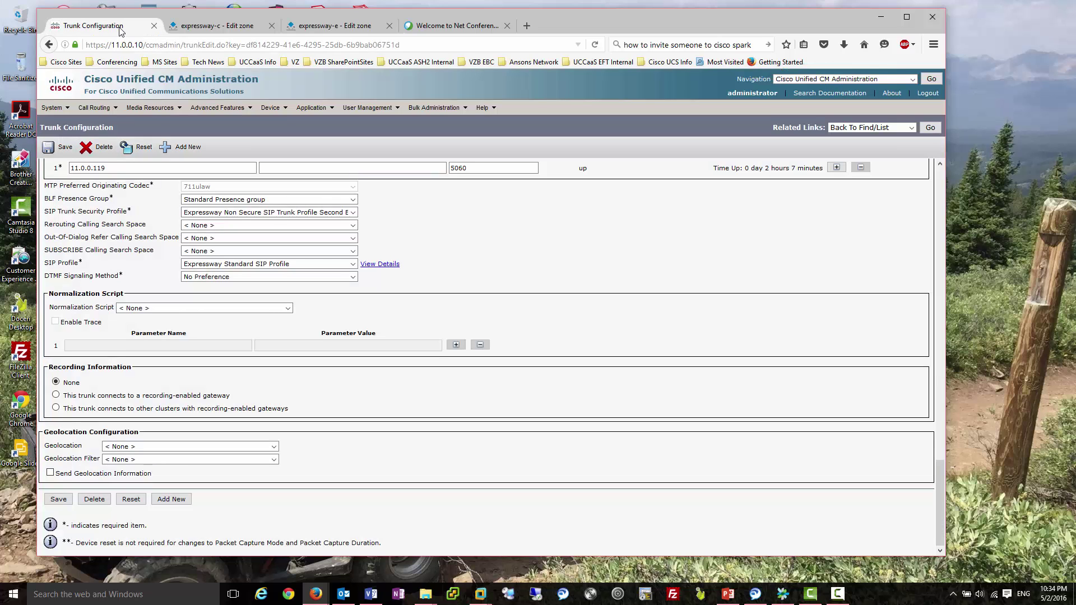
scroll(285, 343, up, 6)
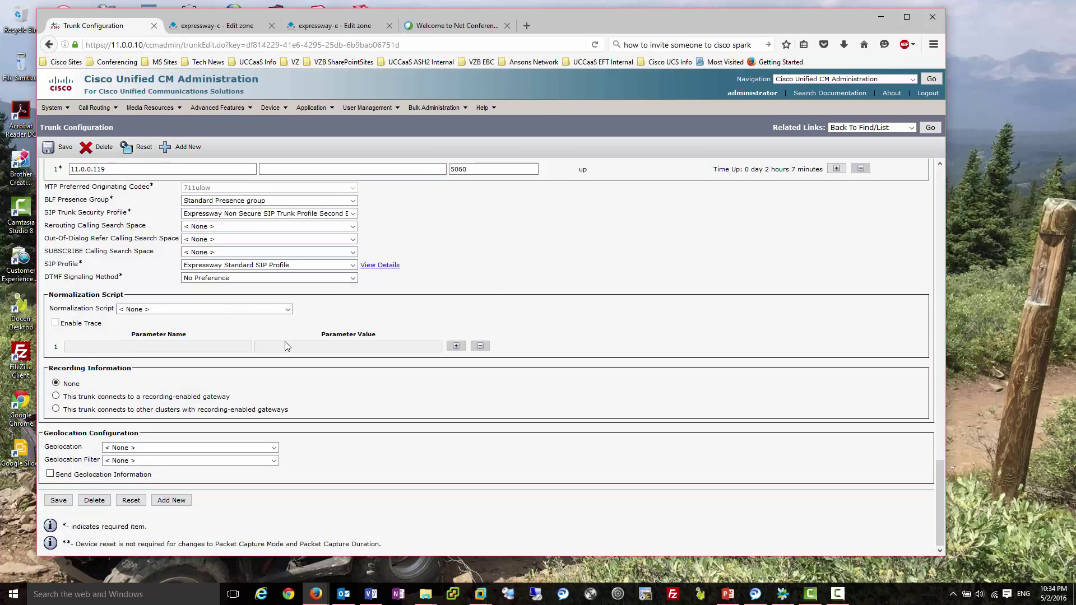
scroll(285, 346, up, 15)
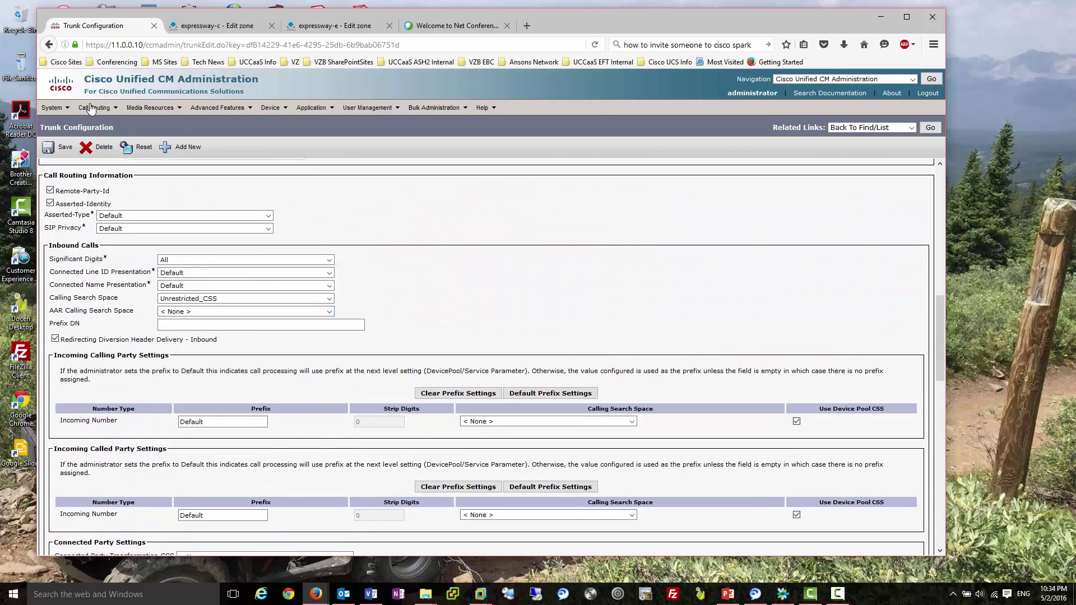
mouse_move(94, 108)
click(115, 180)
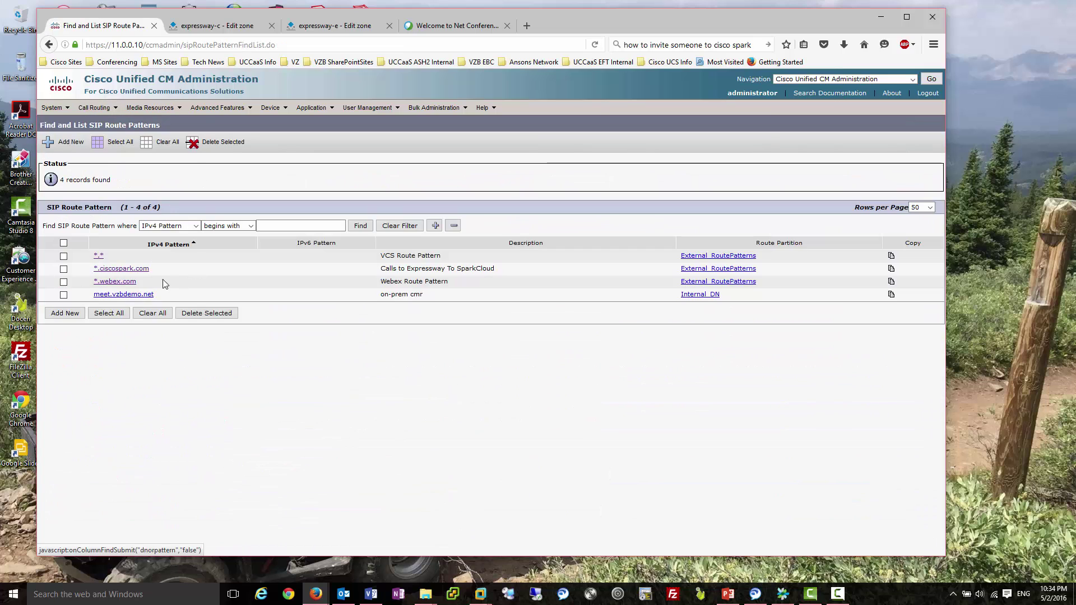
click(116, 283)
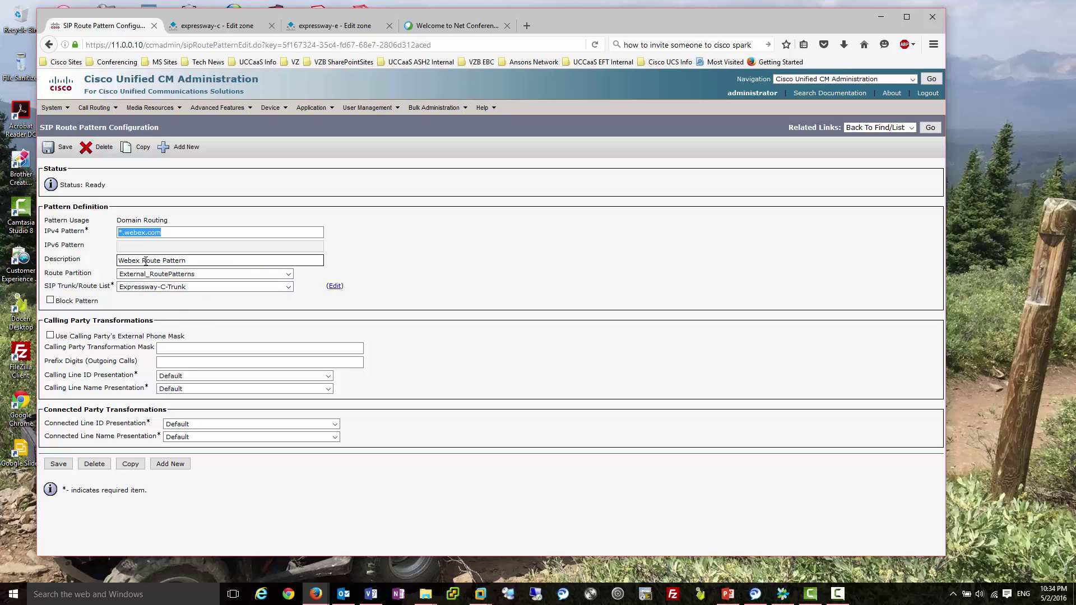
- Bring the browser window back and move to the WebEx meeting details page
mouse_move(144, 111)
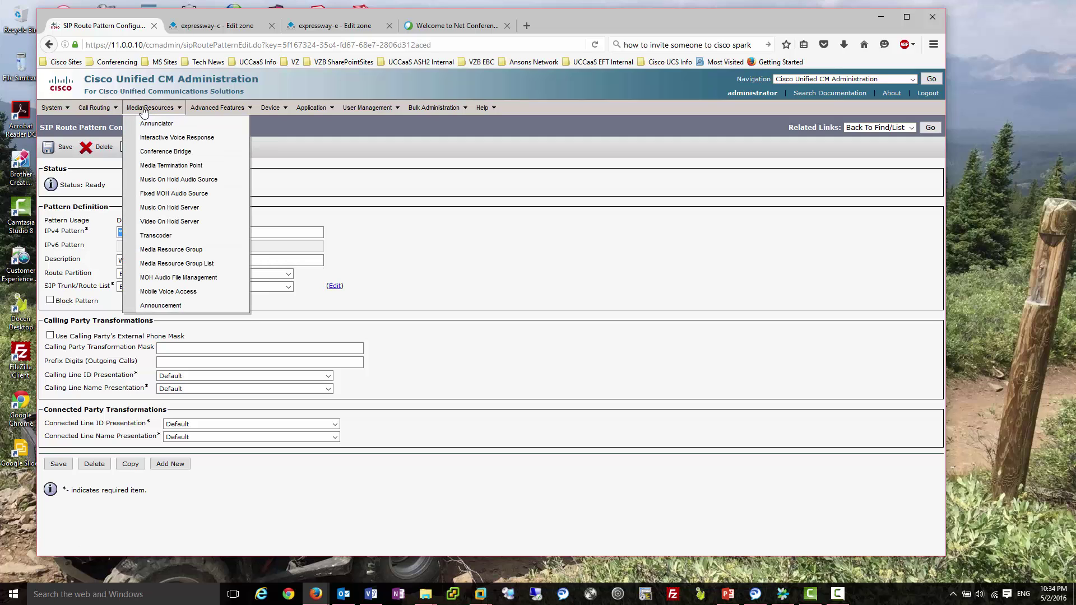
click(321, 593)
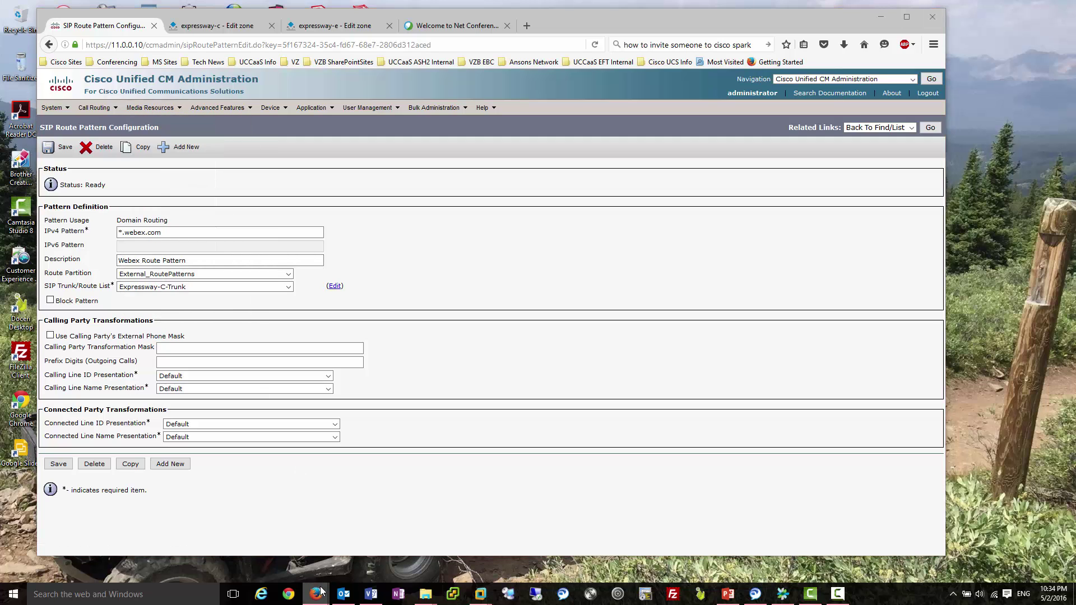
click(278, 547)
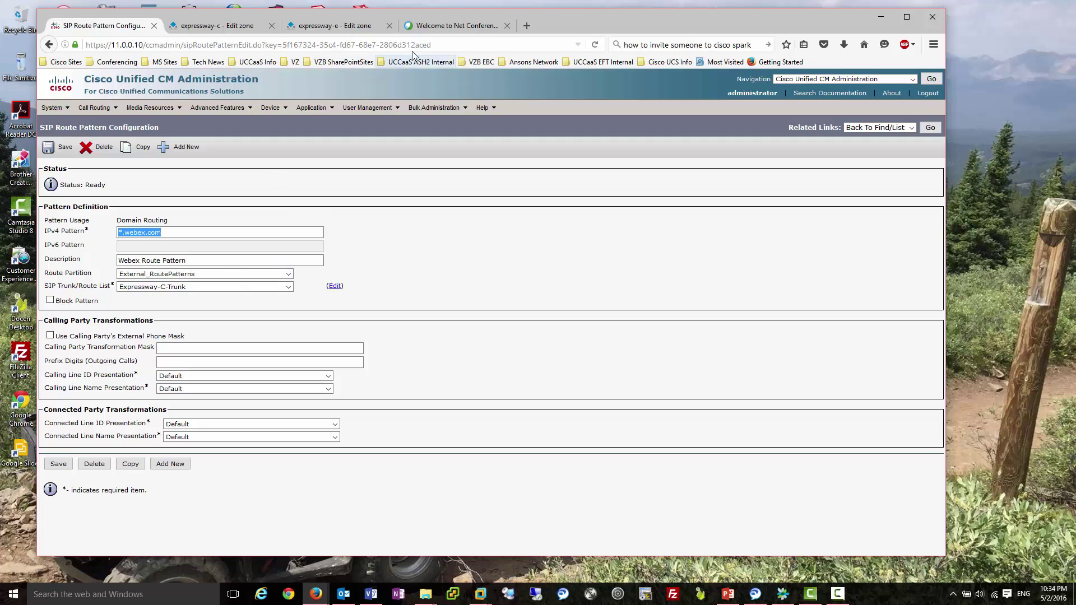
click(451, 26)
- Select the meeting's full video dial address, then just its meeting number
click(317, 283)
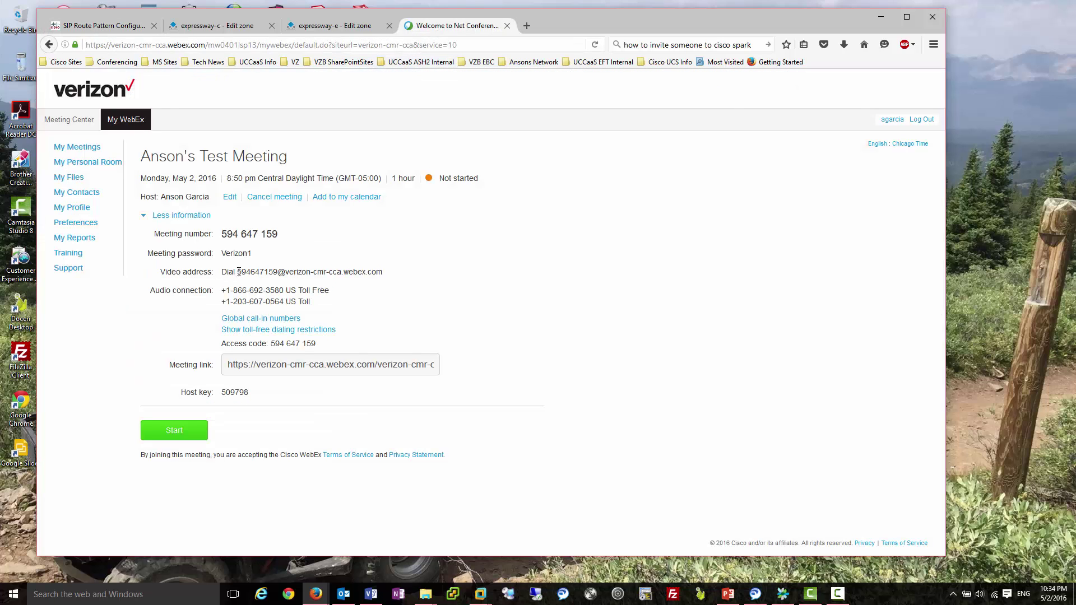
drag(239, 272, 386, 277)
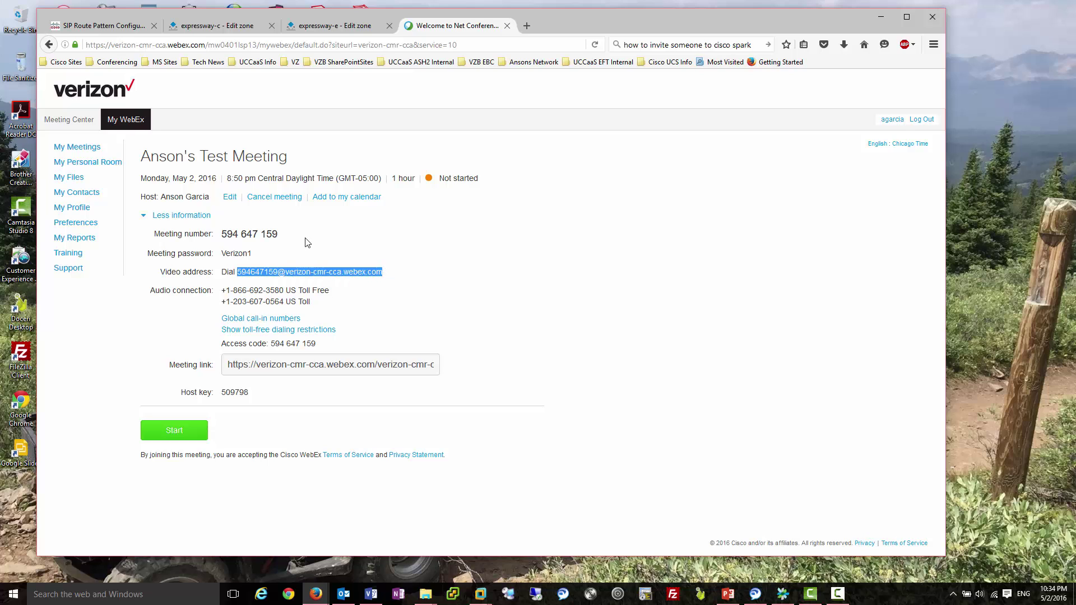
click(249, 273)
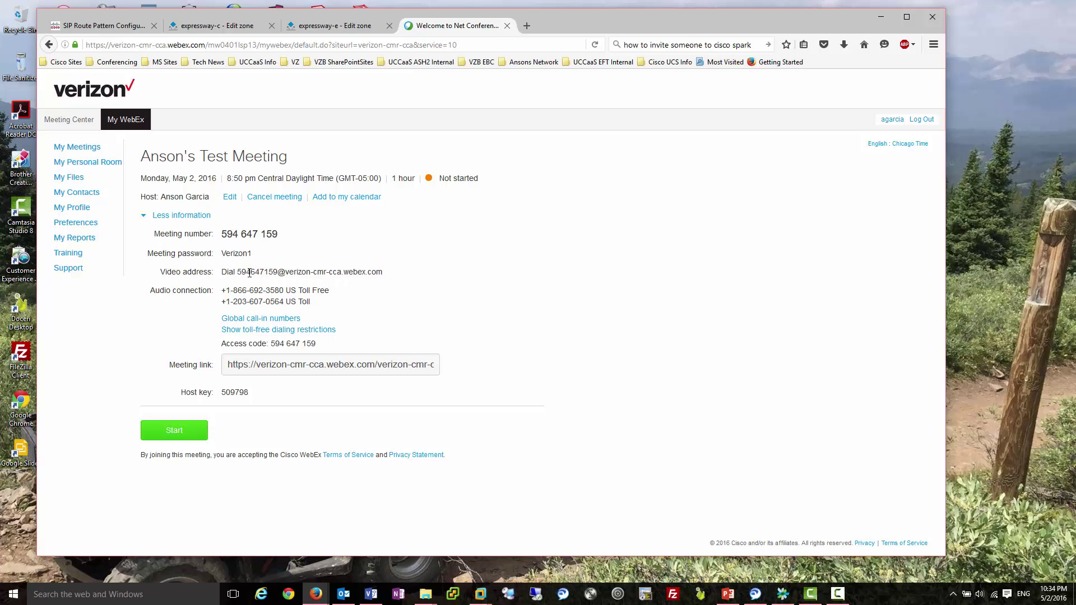
drag(238, 273, 282, 272)
click(240, 274)
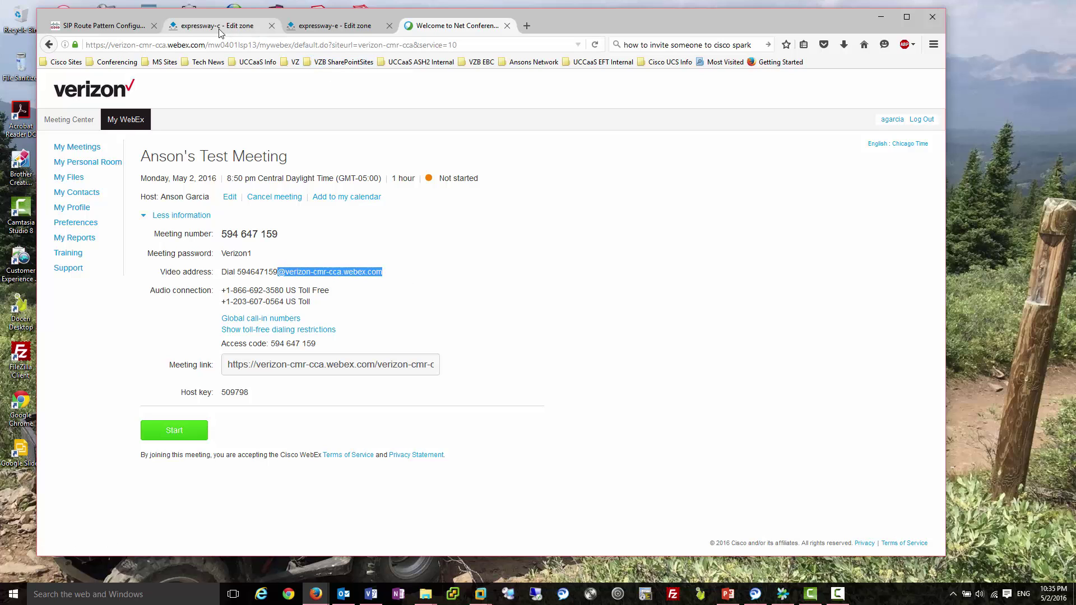
- Open the 7.XXXXXXXXX CMR Cloud route pattern routed OffNet to Expressway-C-Trunk and review it
click(107, 26)
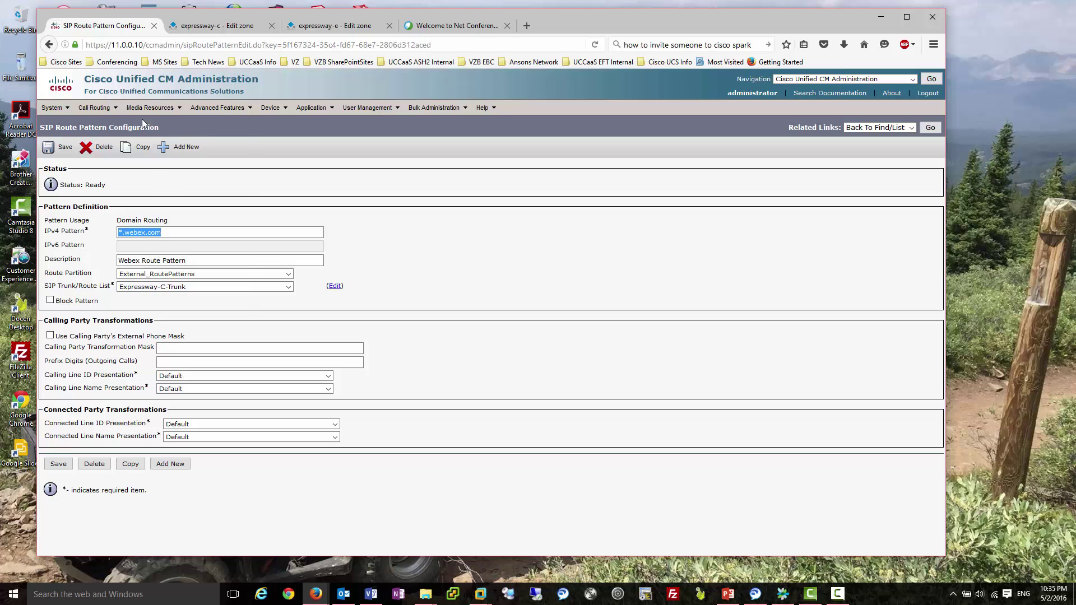
mouse_move(140, 110)
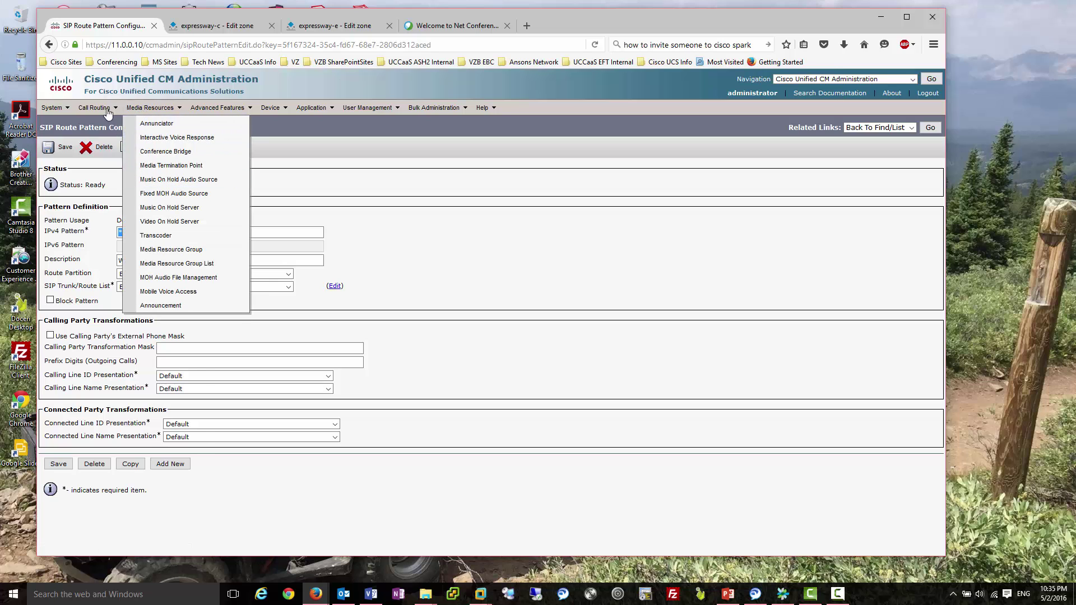
mouse_move(96, 108)
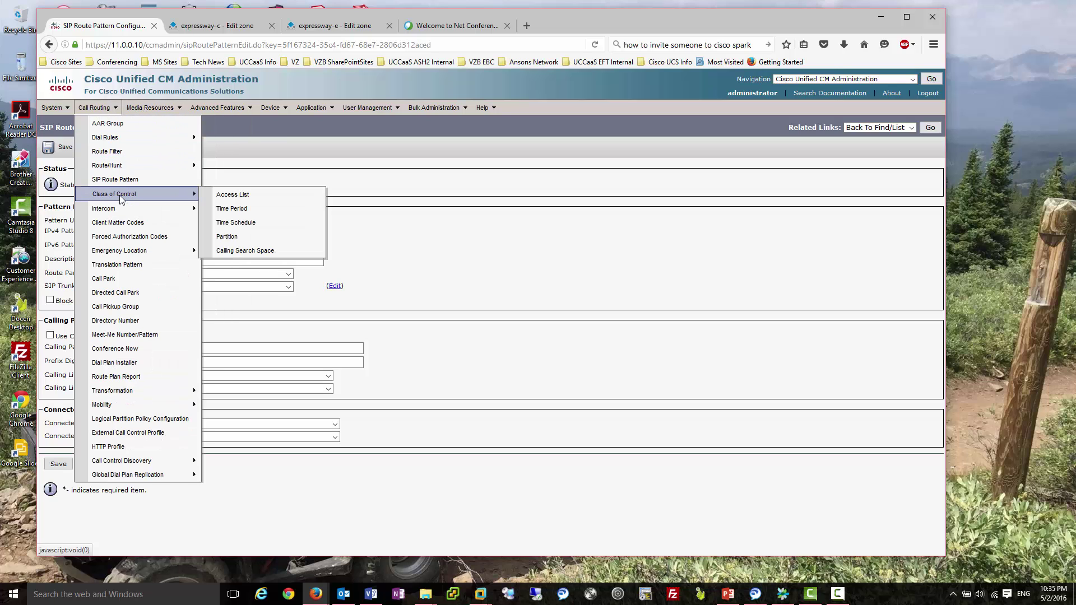
mouse_move(129, 172)
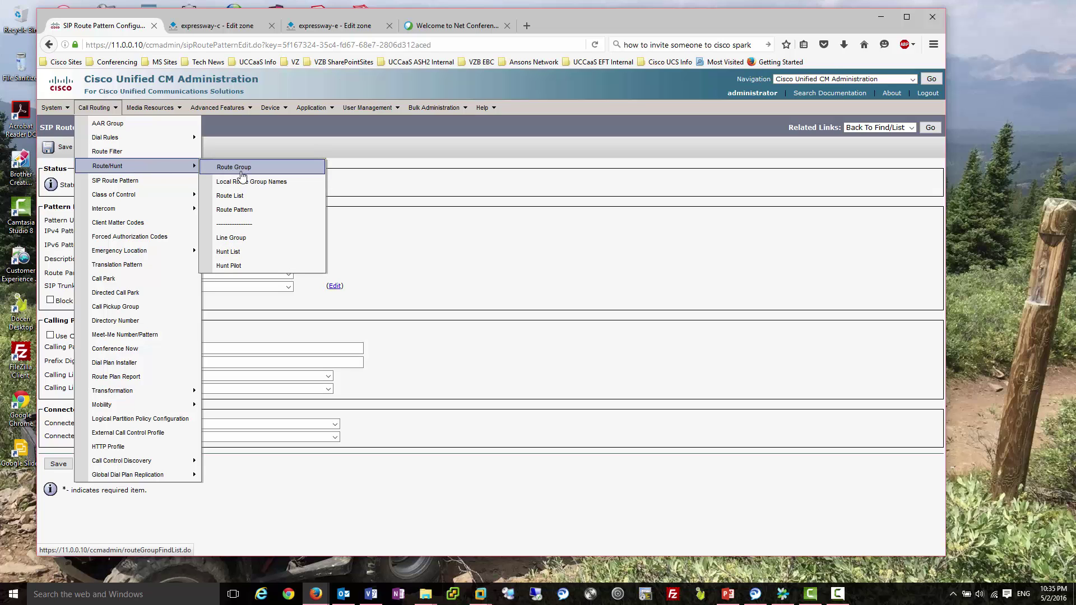
drag(238, 168, 238, 208)
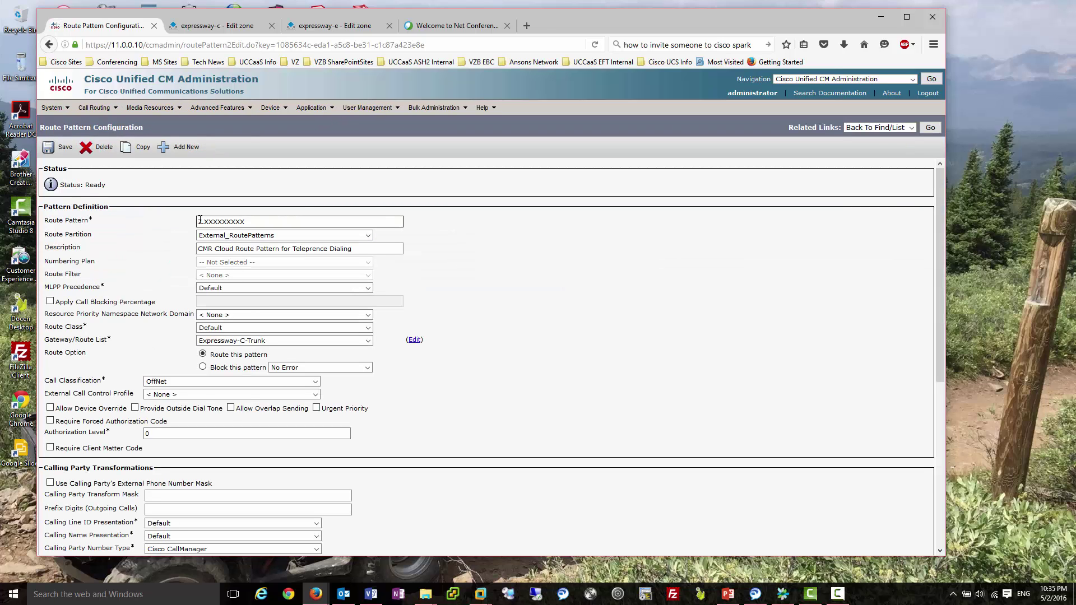
drag(199, 221, 216, 219)
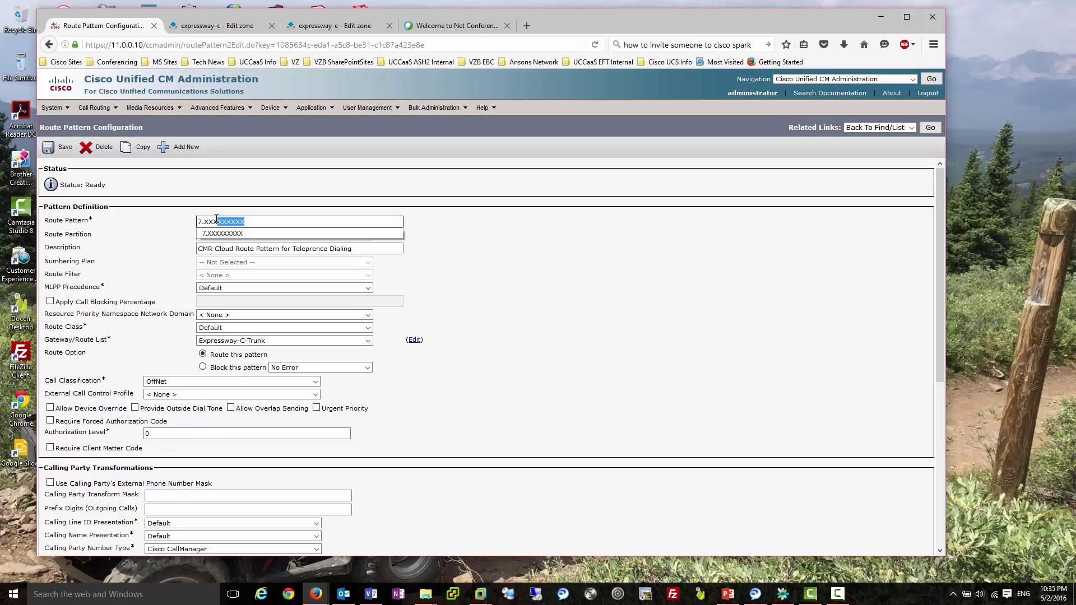
text(XXXXXX)
drag(245, 222, 206, 225)
click(181, 251)
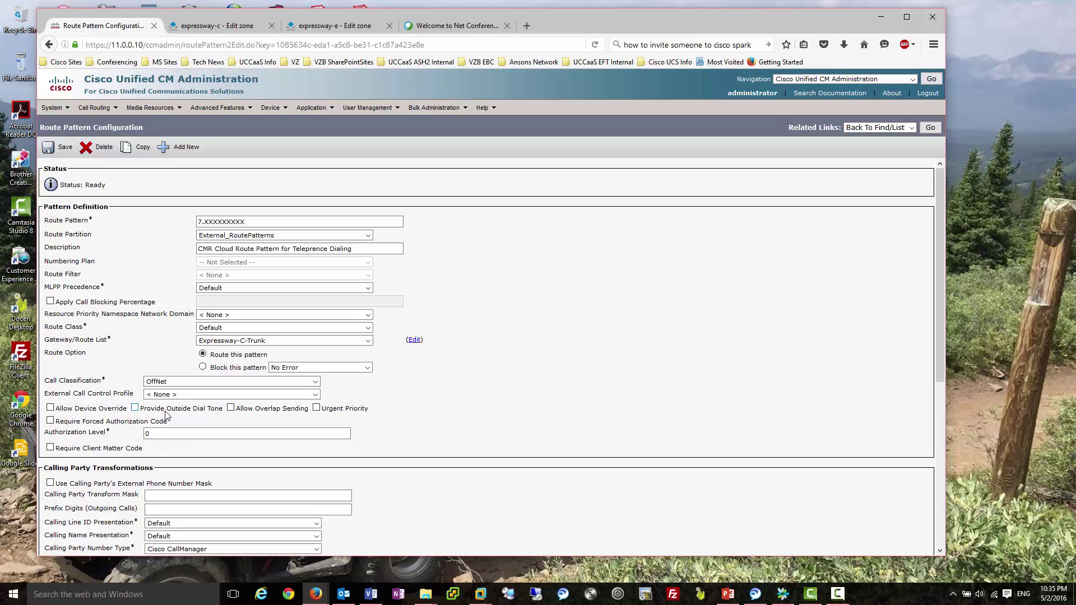
scroll(166, 415, down, 5)
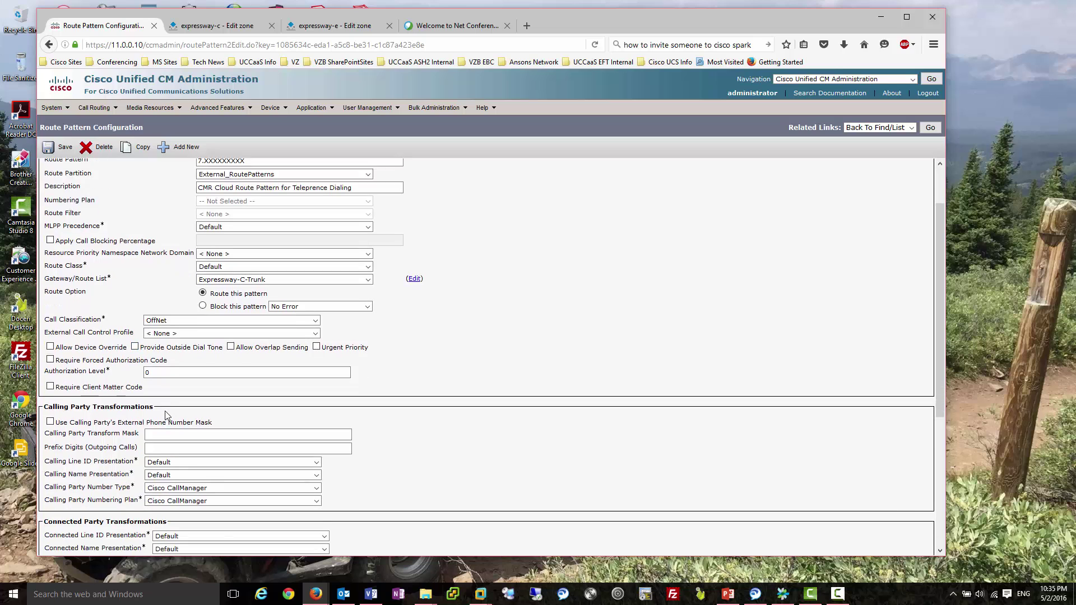
scroll(166, 415, up, 5)
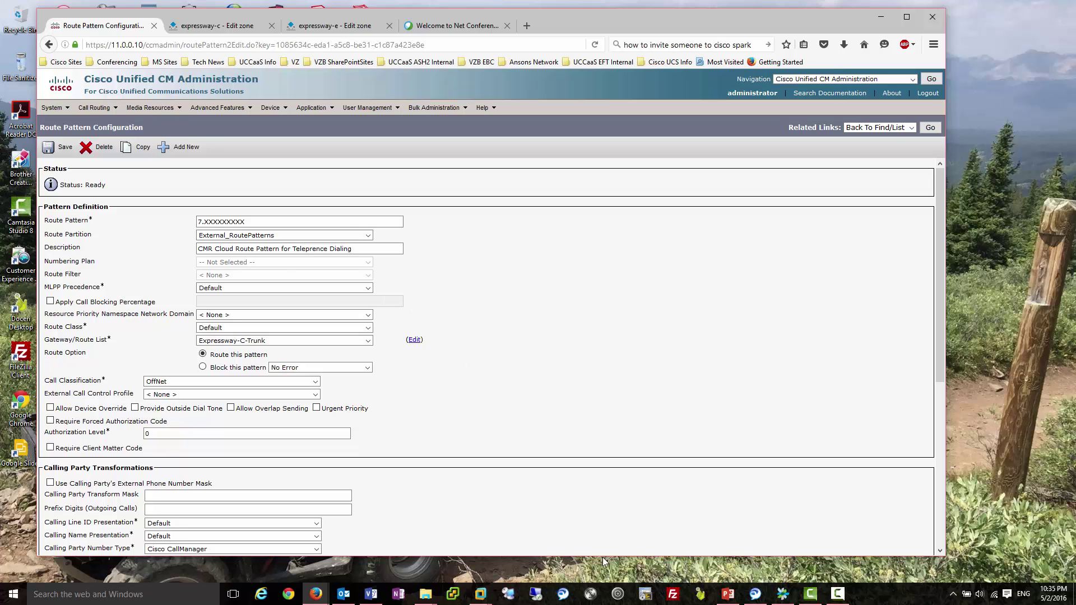
- Copy meeting number 594 647 159 from the WebEx test meeting's video address
click(755, 594)
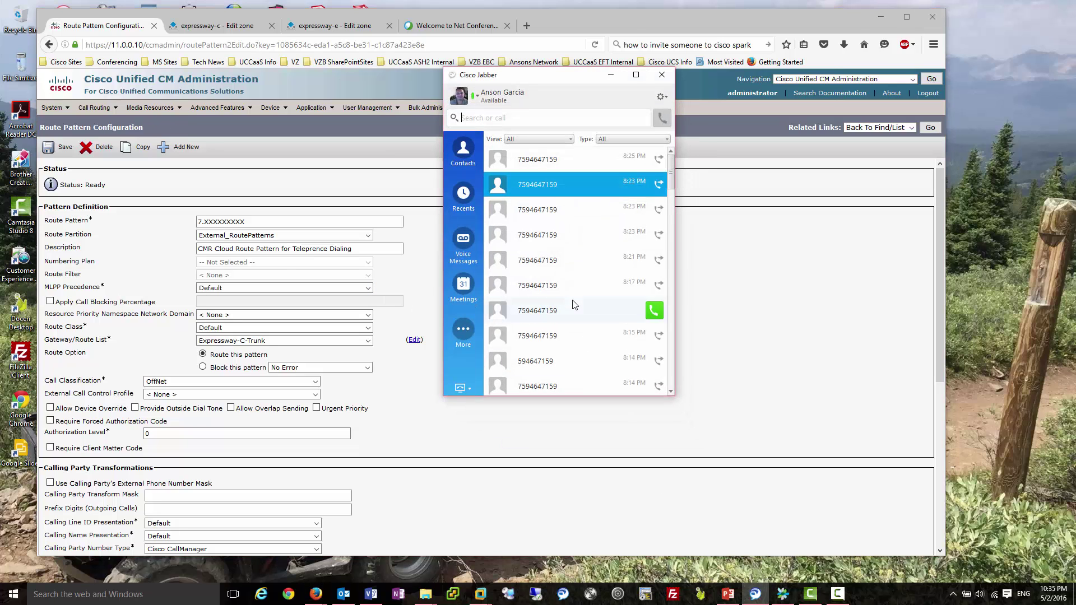
click(456, 25)
click(278, 283)
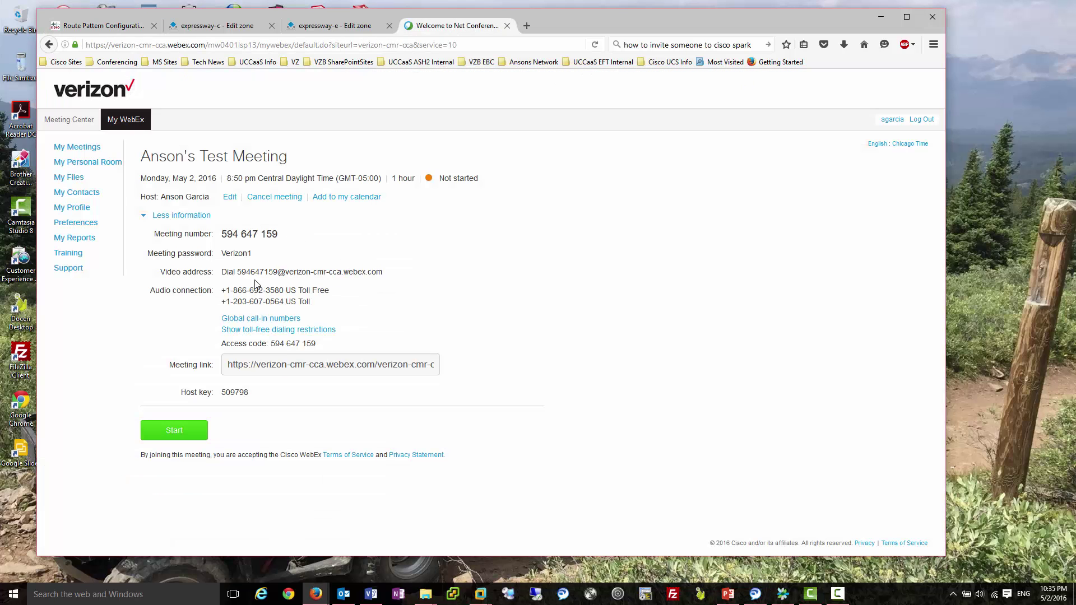
drag(238, 273, 287, 273)
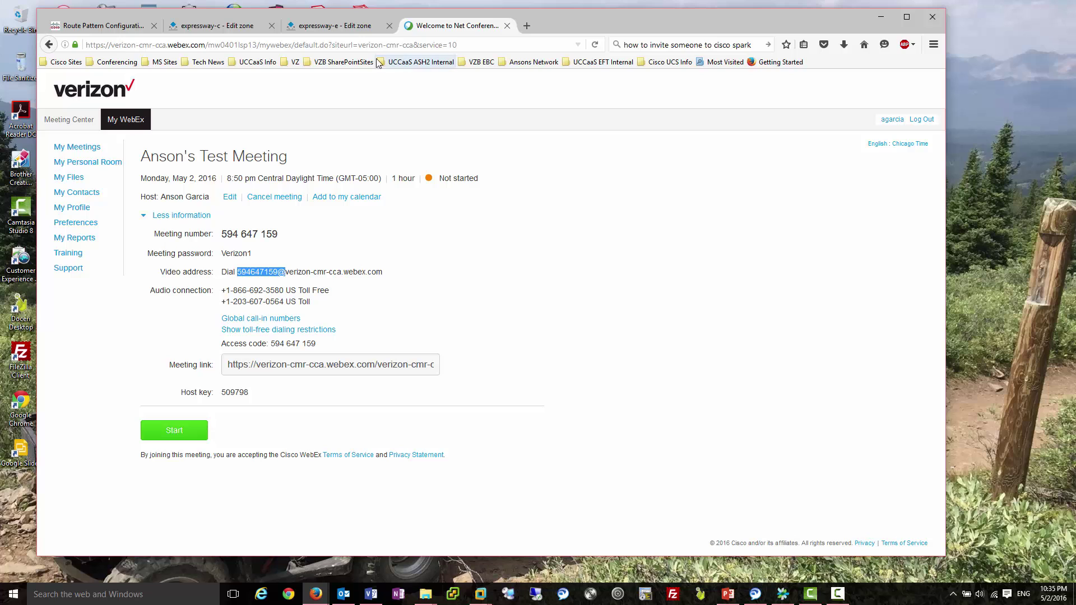
click(755, 595)
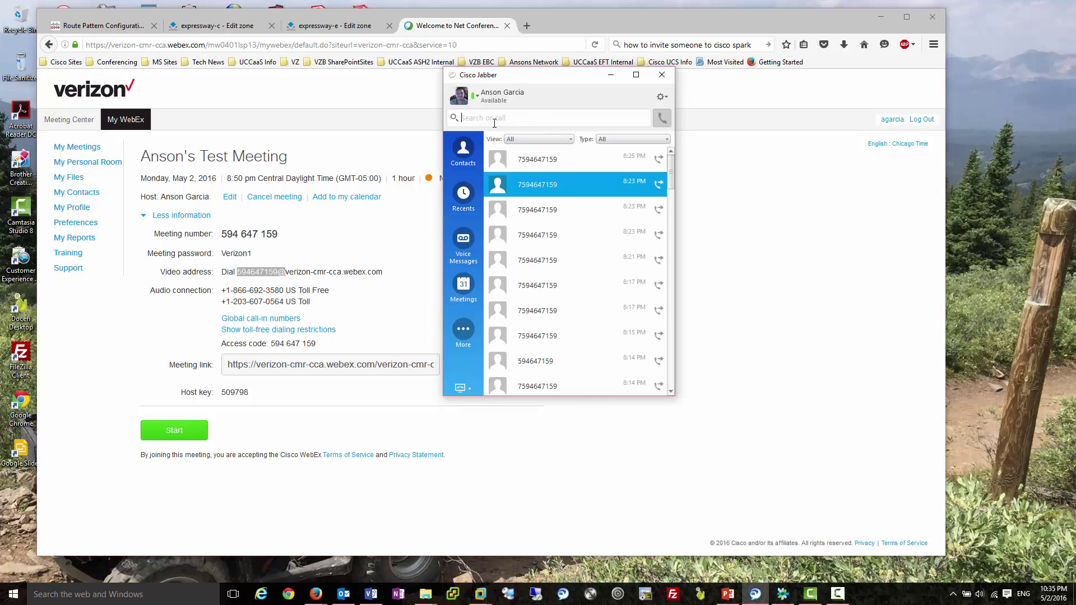
text(7)
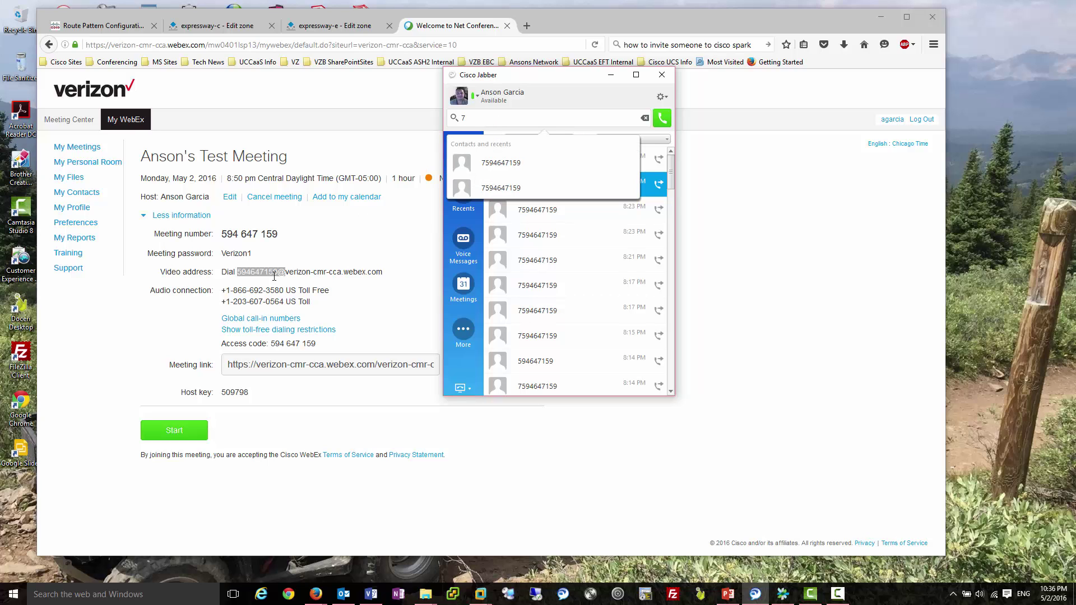
mouse_move(533, 167)
click(626, 163)
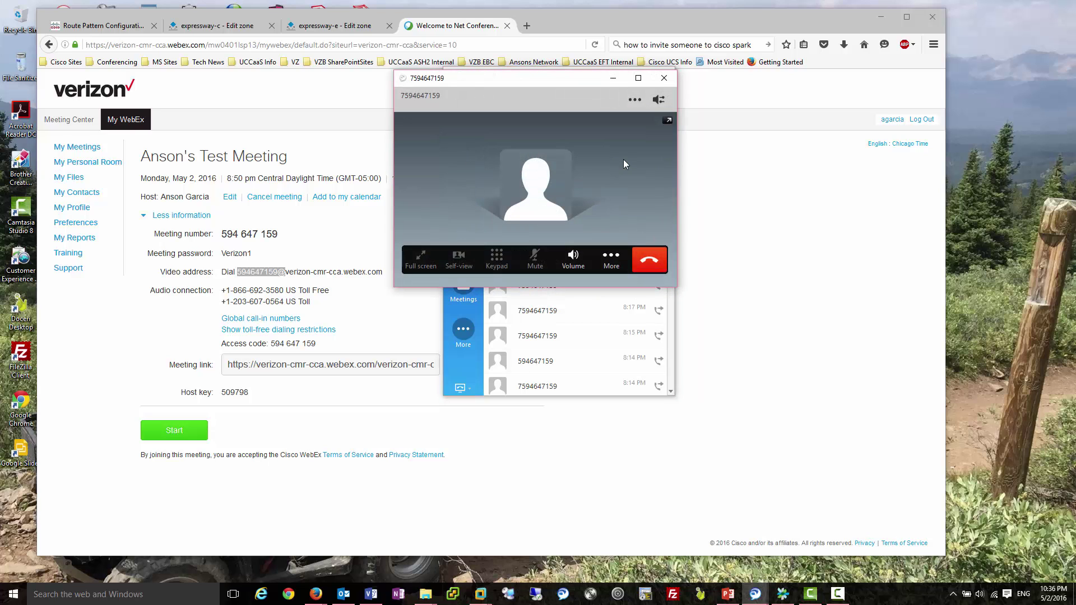
click(648, 266)
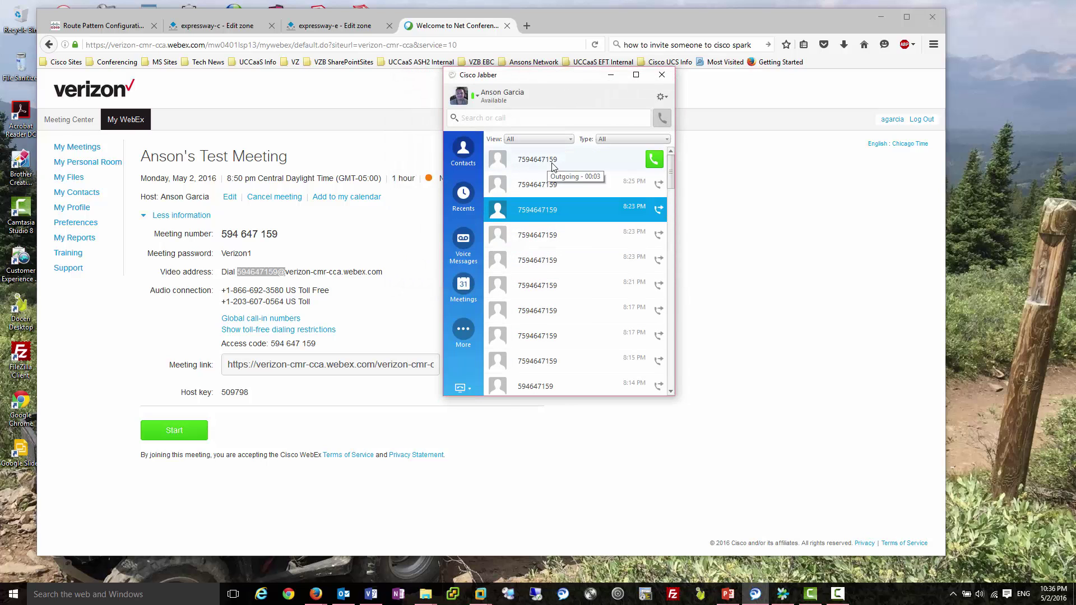
click(403, 266)
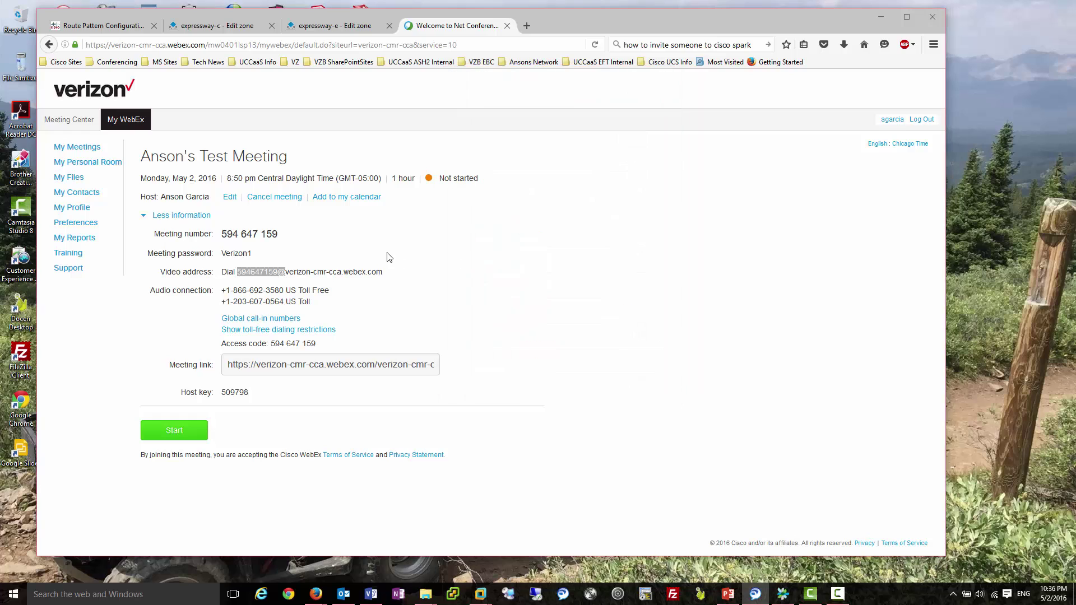
- Copy the video conferencing dial address from My Meetings > My Personal Room
click(89, 151)
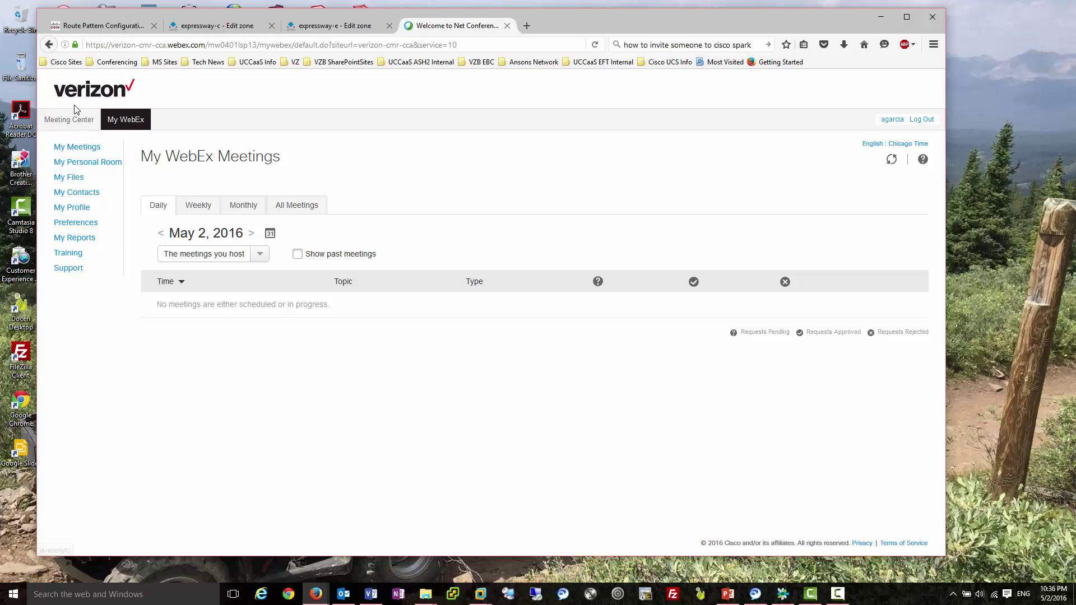
click(81, 161)
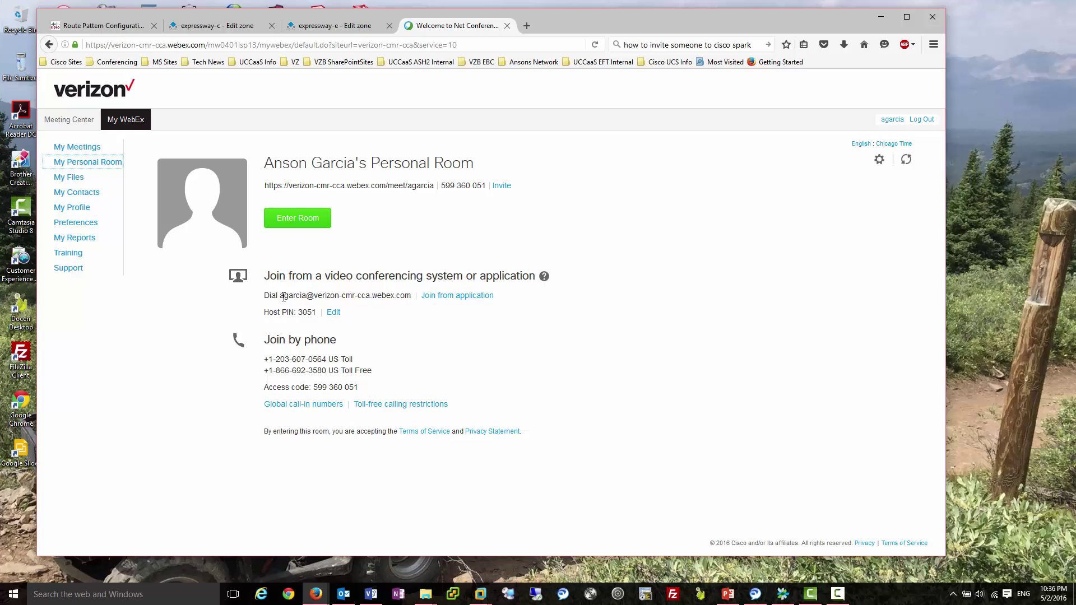
drag(284, 297, 411, 296)
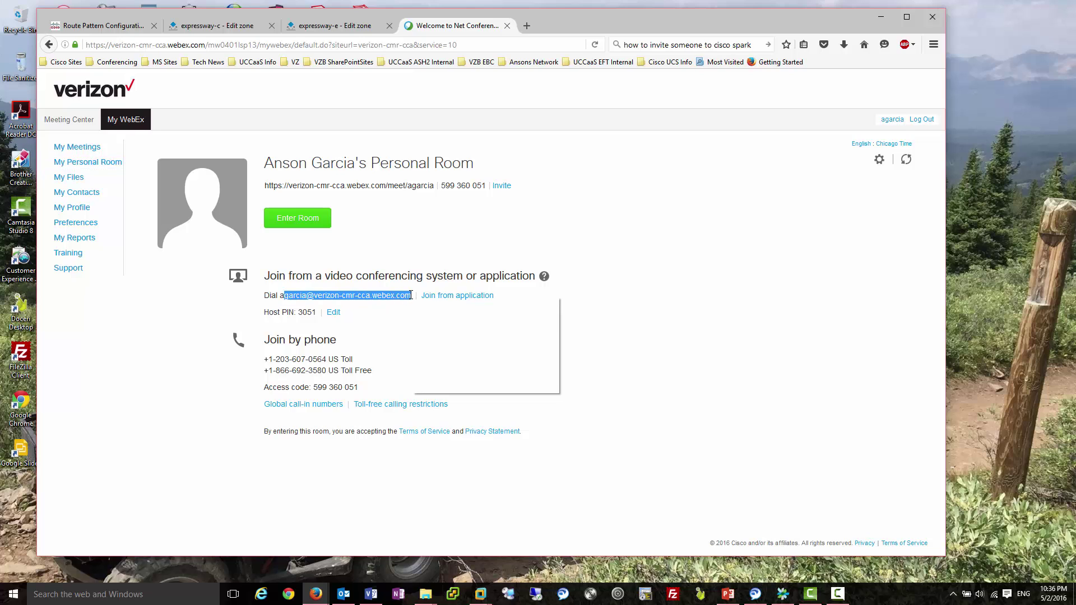
click(428, 302)
- Open the SIP Route Pattern list under Call Routing in CUCM
click(113, 26)
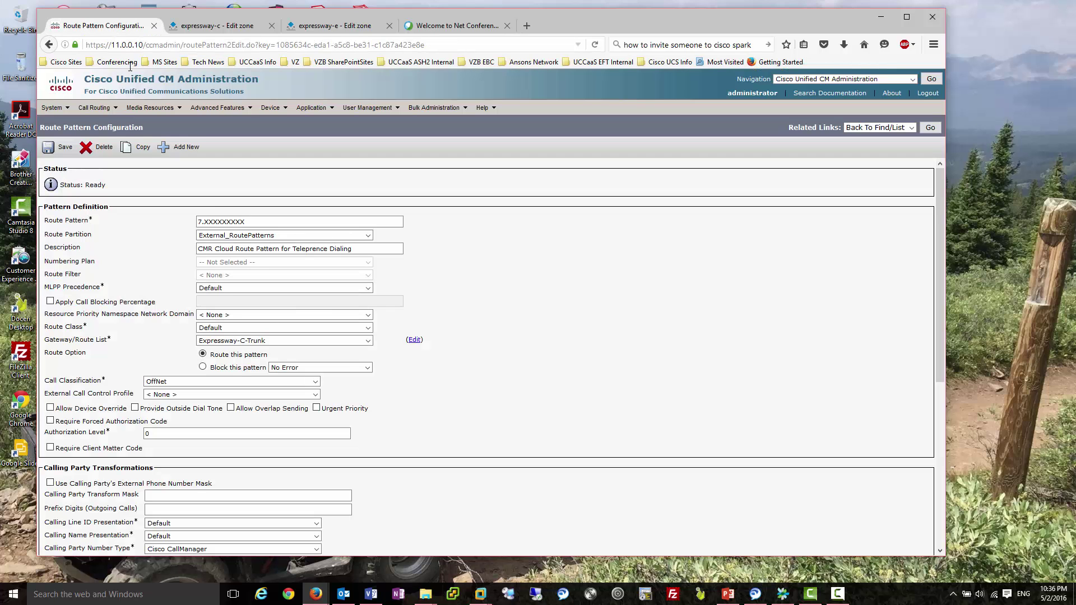
mouse_move(104, 110)
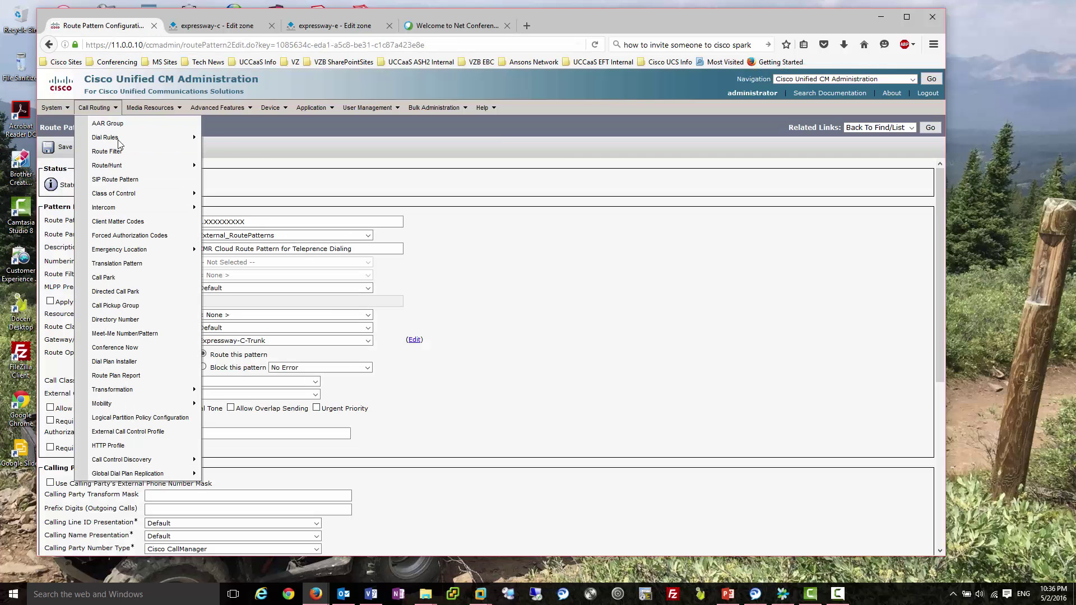
click(127, 181)
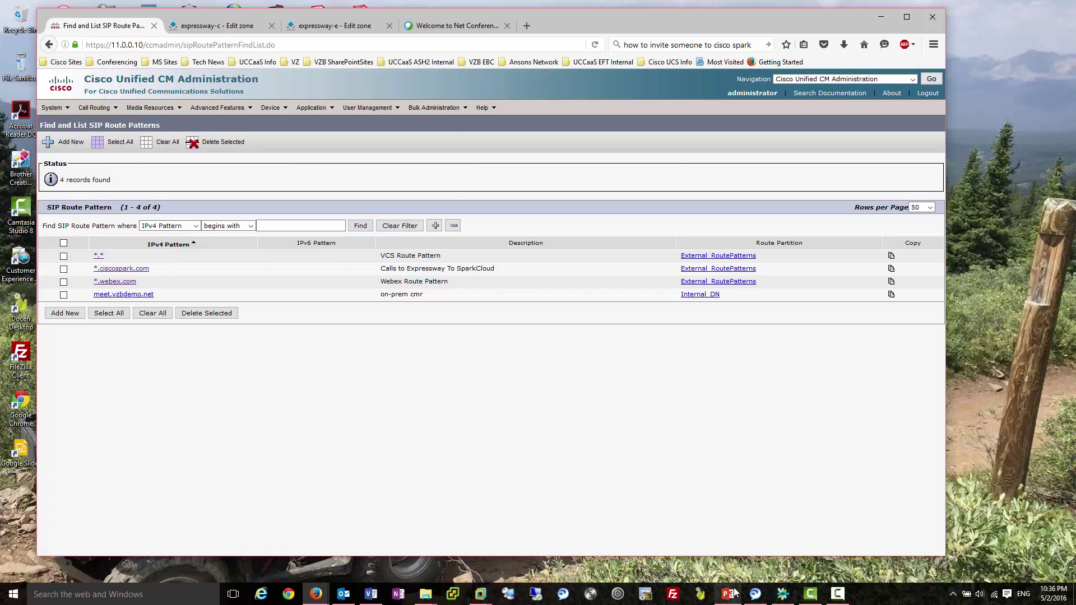
- Paste the Personal Room address into Jabber, call it, hang up, and minimize Jabber
click(754, 595)
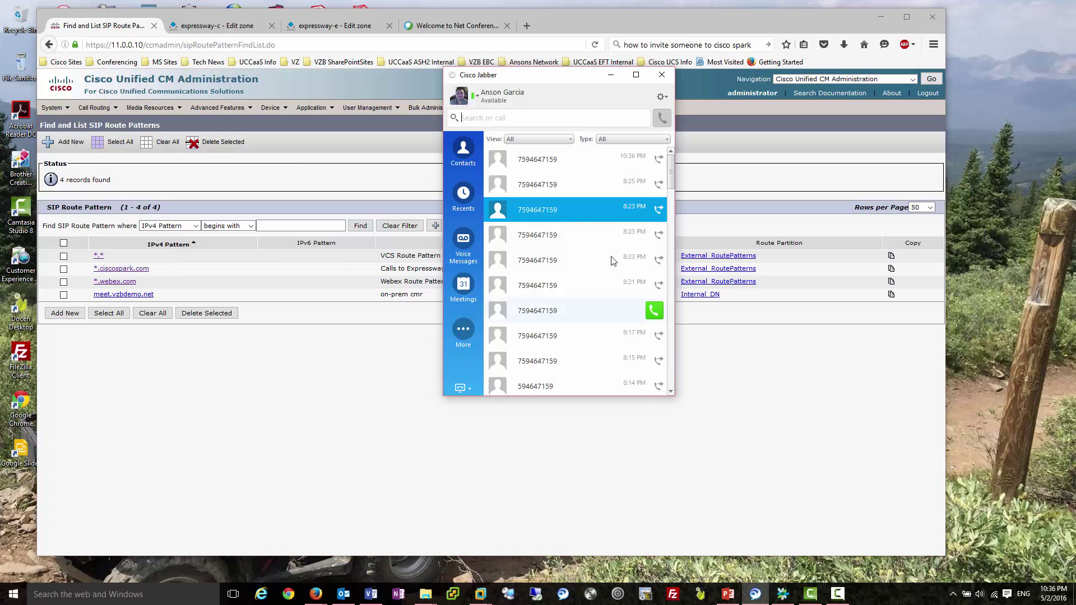
right_click(489, 119)
click(507, 163)
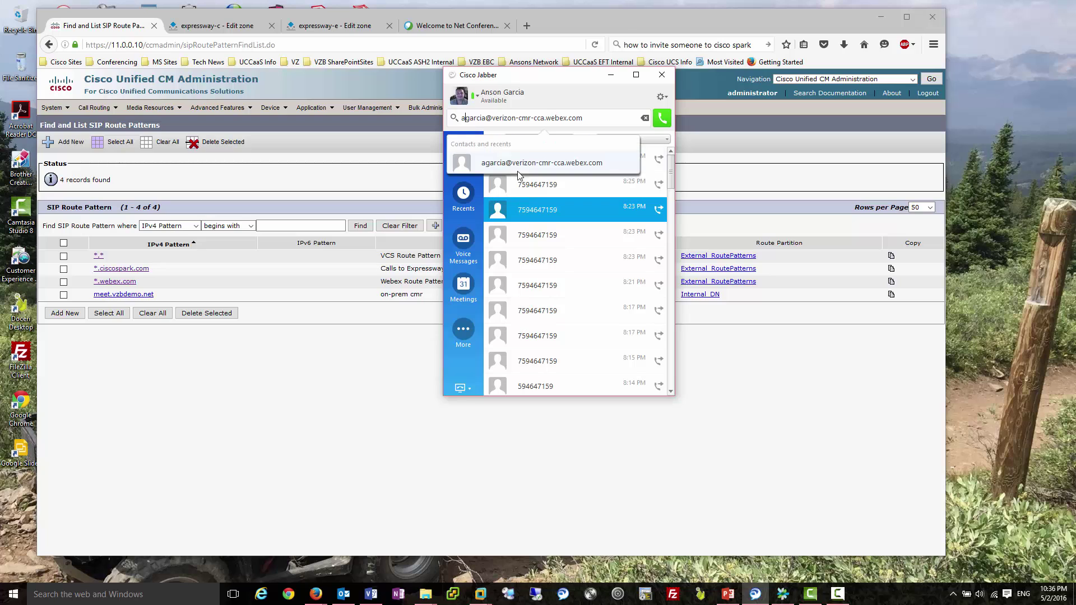
click(662, 117)
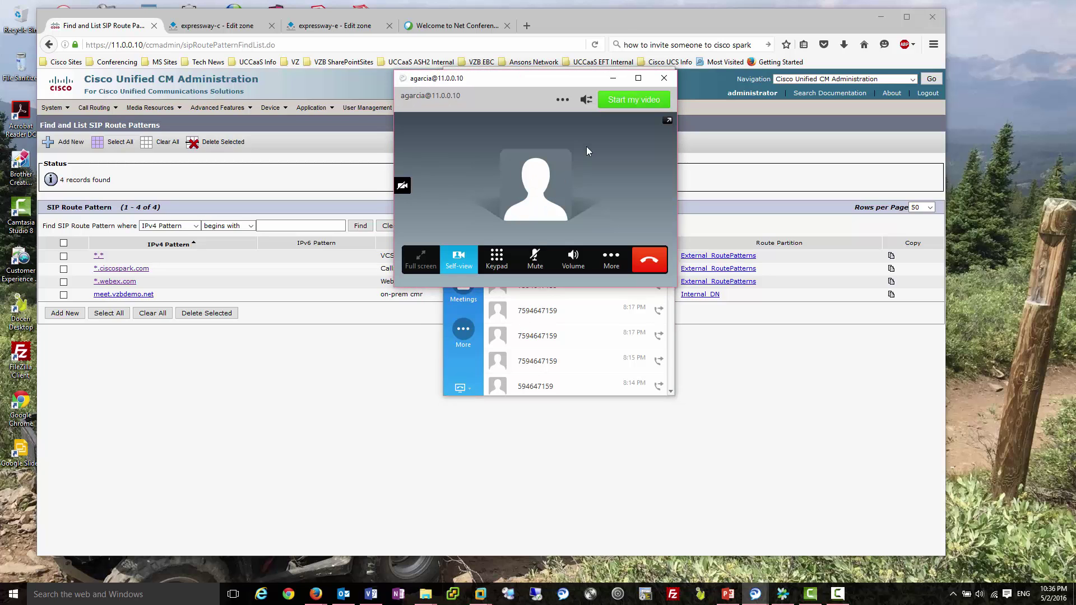
click(653, 256)
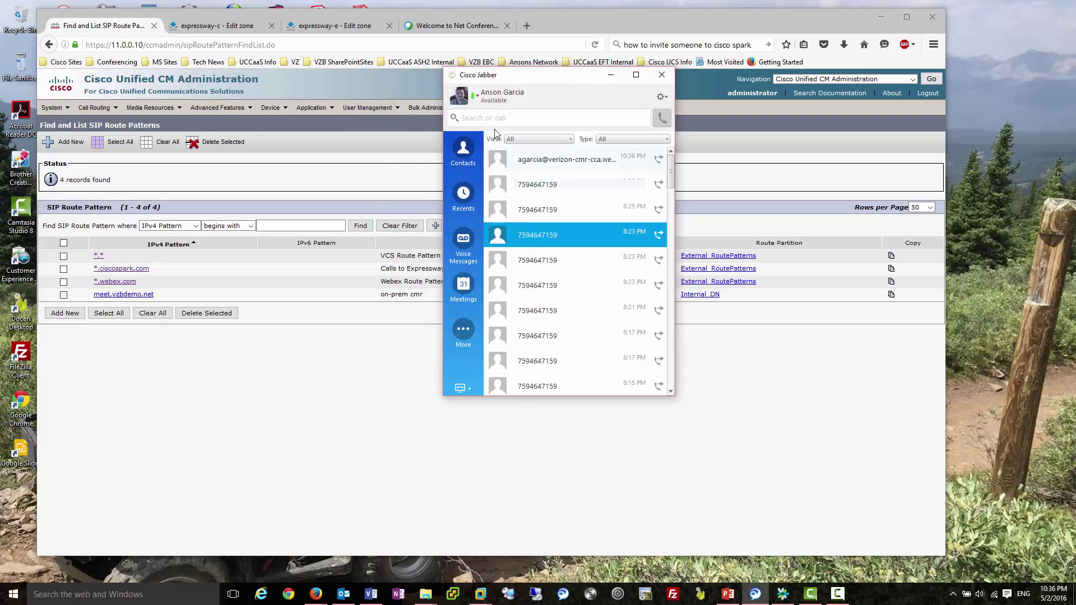
click(610, 76)
click(239, 31)
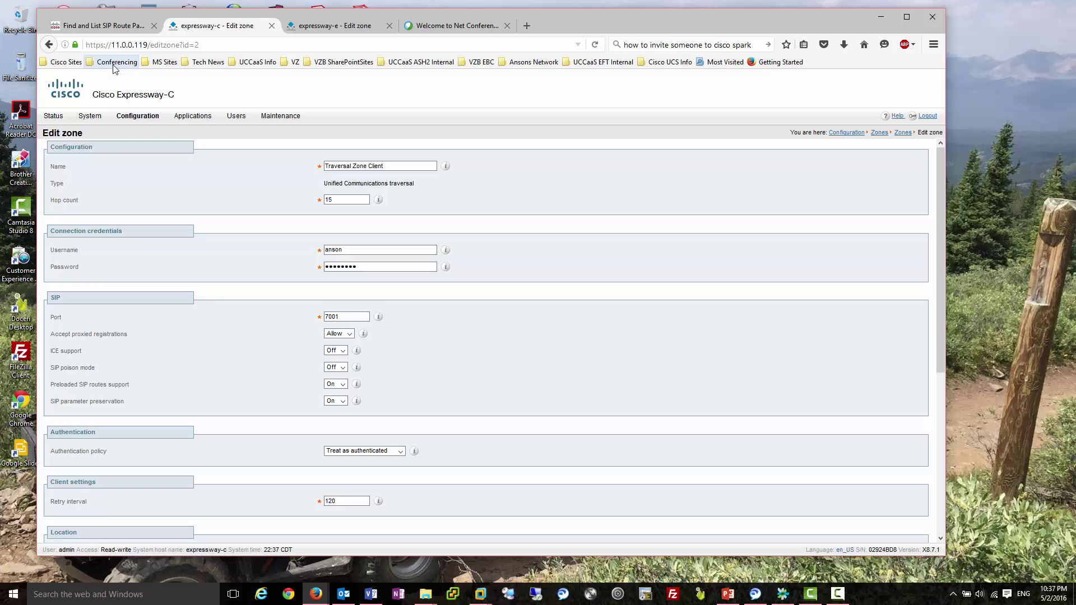
- Open Expressway-C's CUCM_To_CMR_Cloud rule from Configuration > Dial plan > Search rules
mouse_move(138, 116)
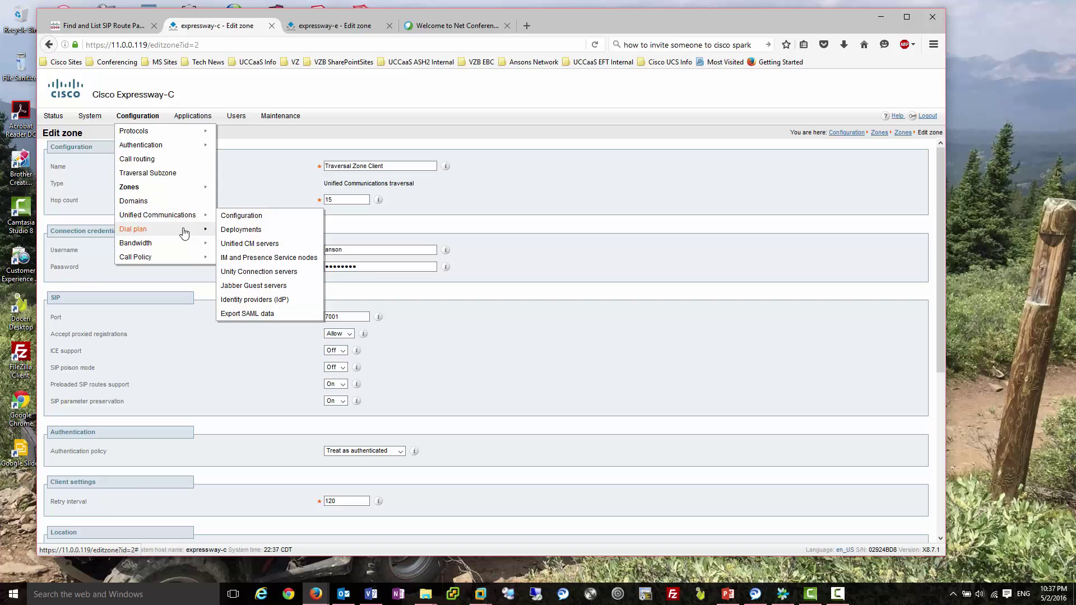
mouse_move(184, 233)
click(238, 244)
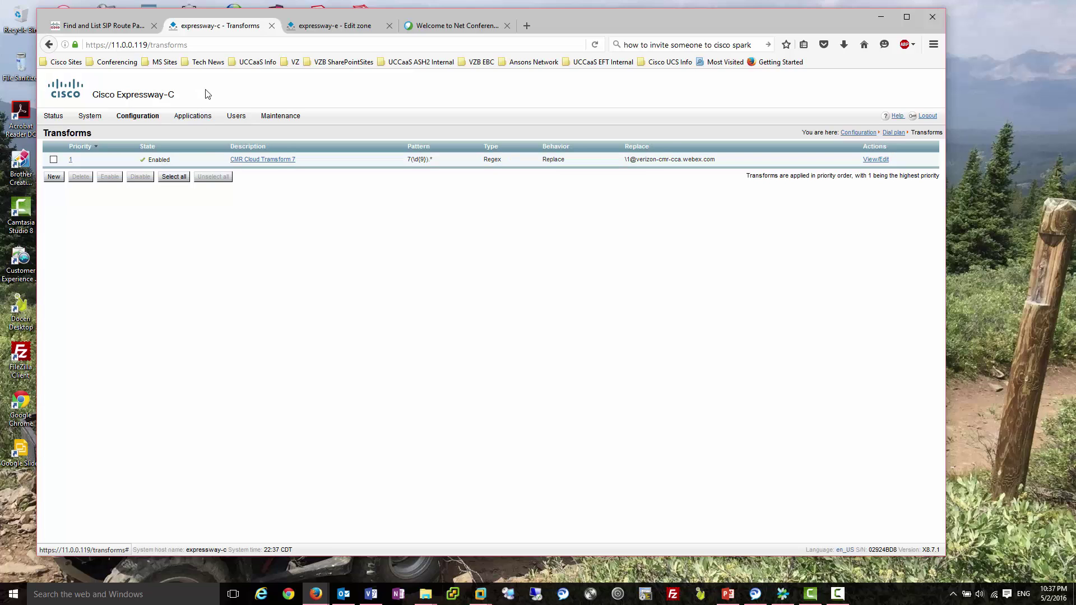
click(129, 120)
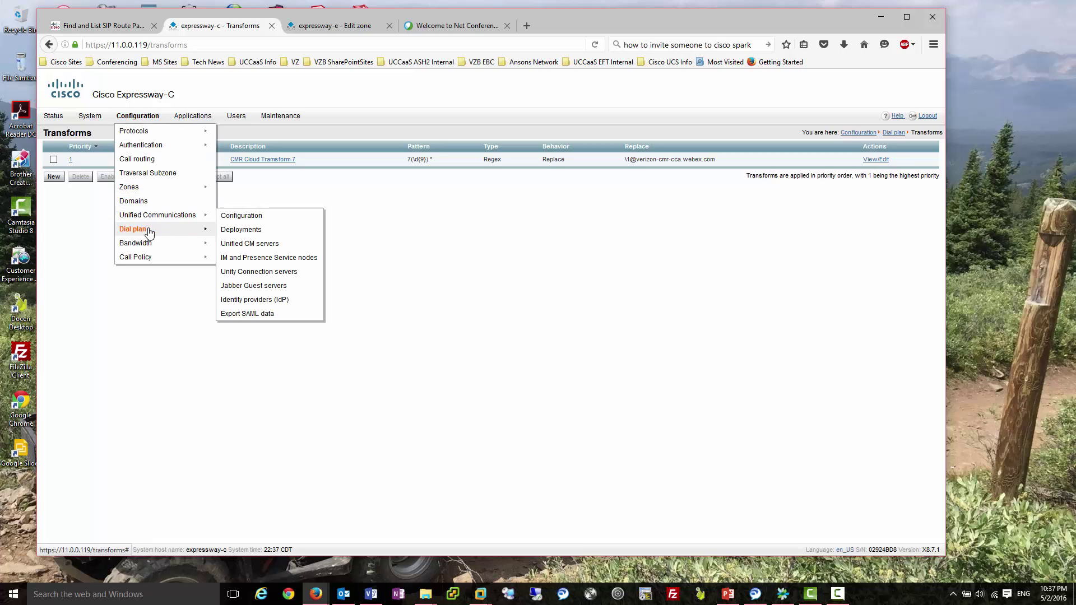
mouse_move(151, 230)
click(254, 257)
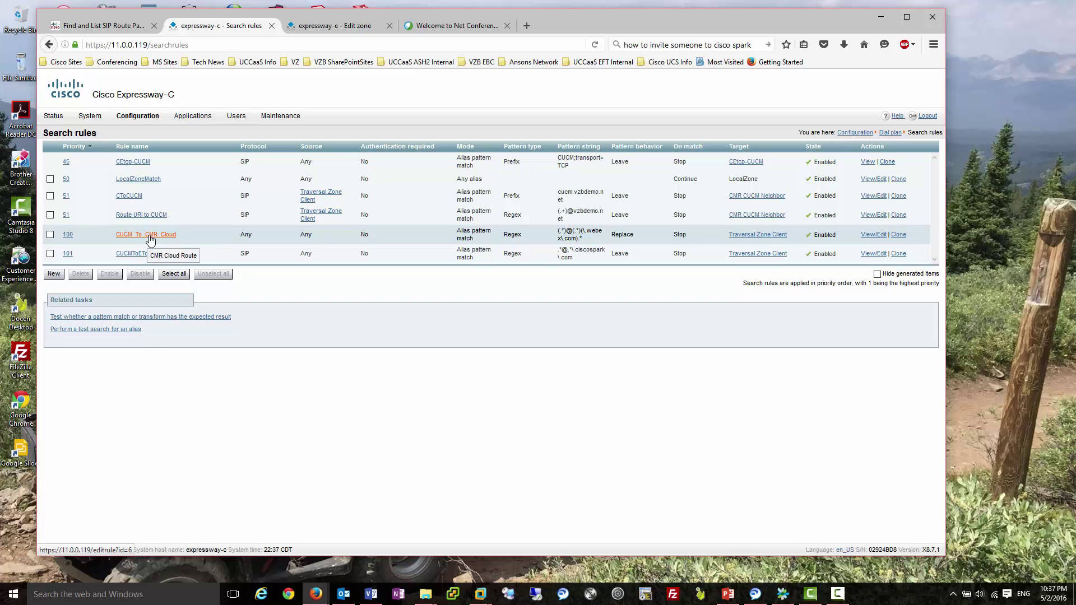
click(154, 236)
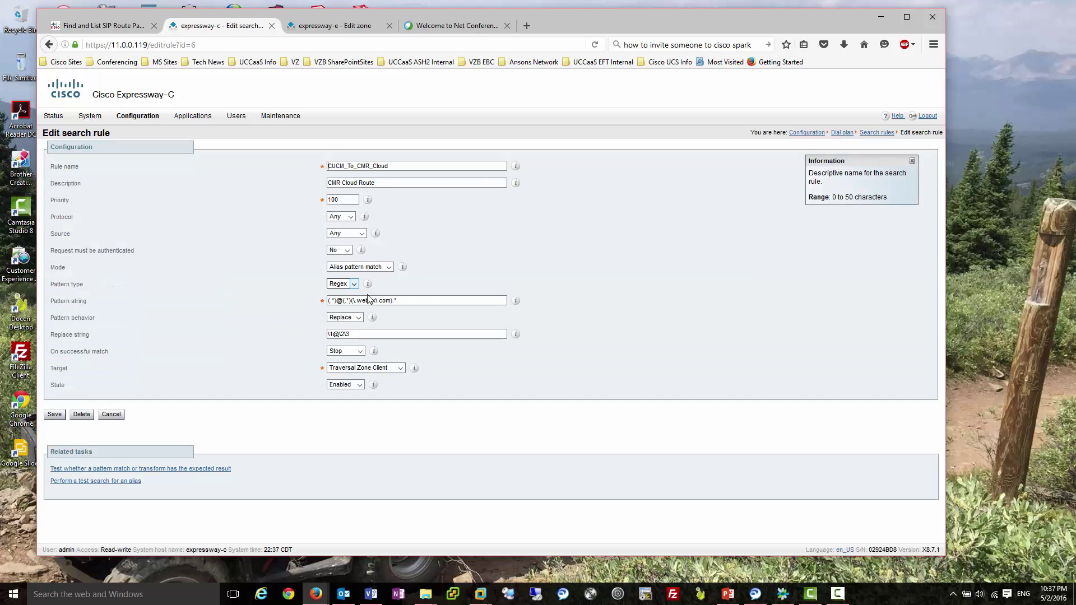
- Examine the rule's webex.com Pattern string regex
drag(404, 300, 327, 300)
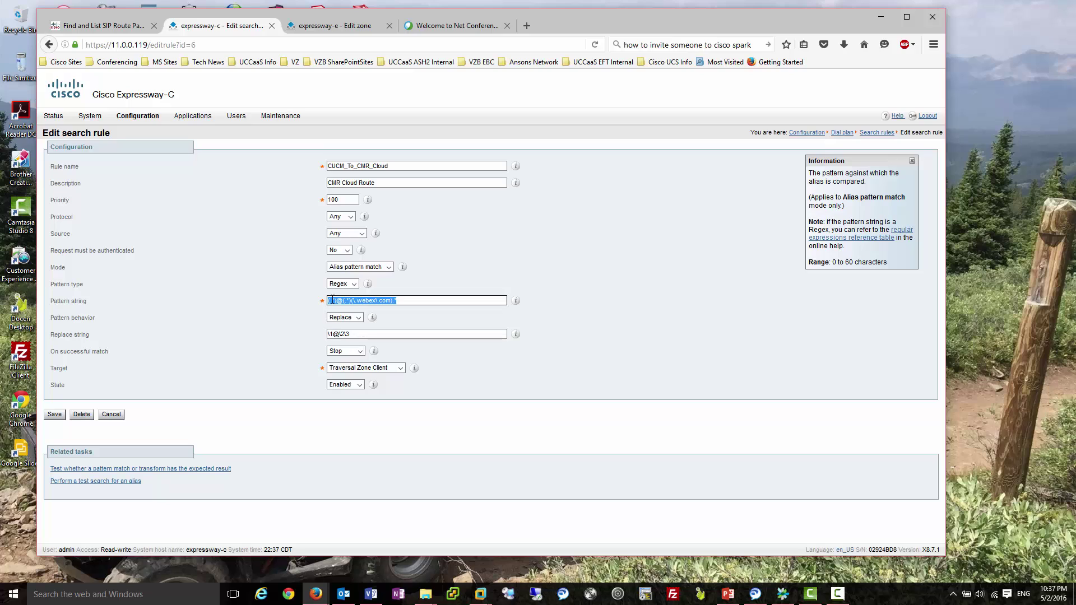
click(336, 302)
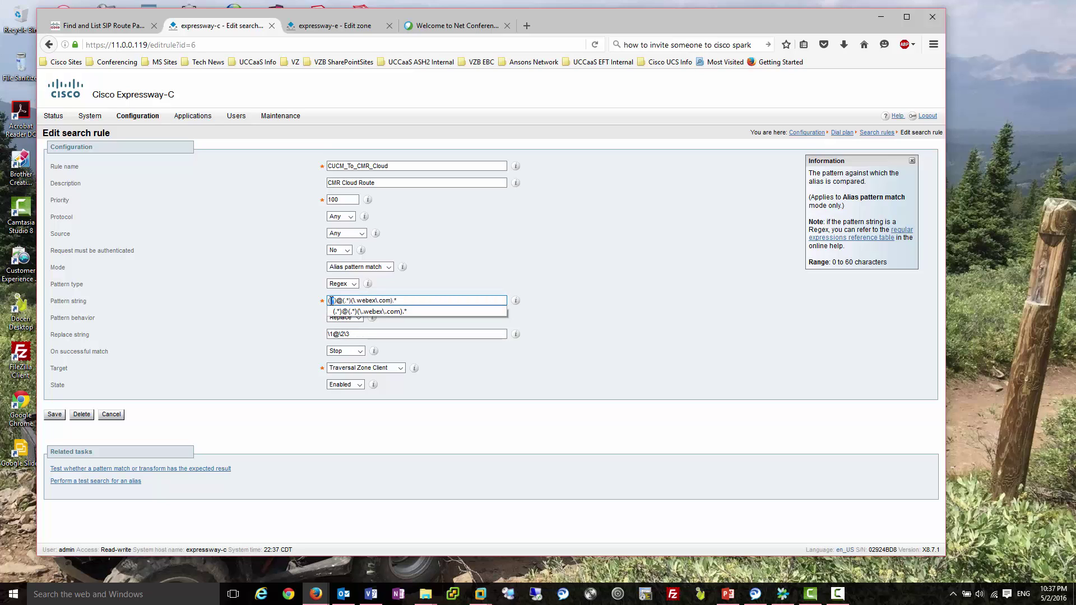
key(Down)
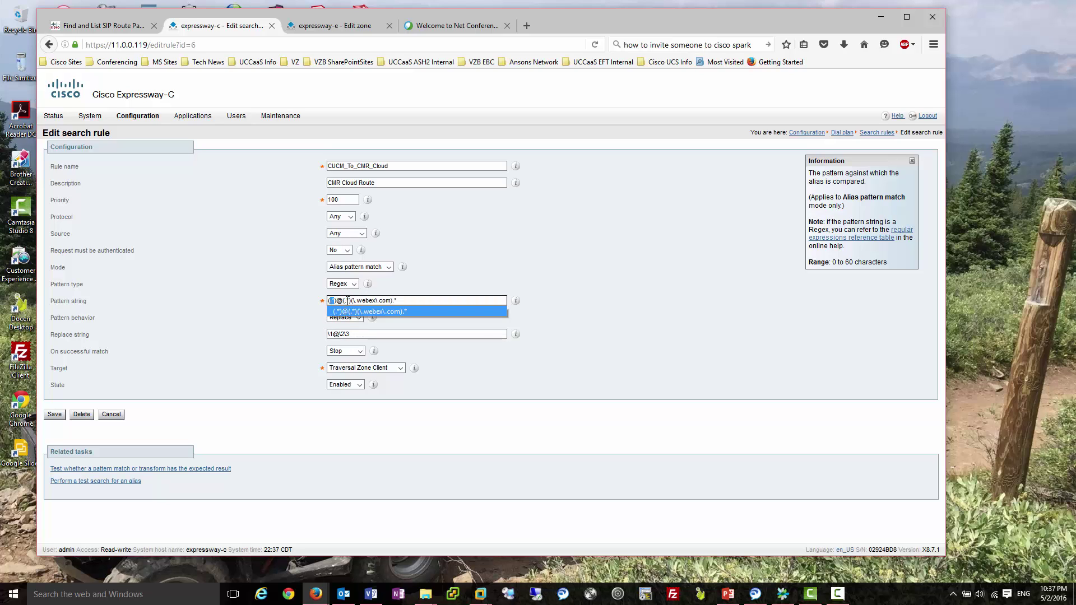
drag(343, 301, 346, 301)
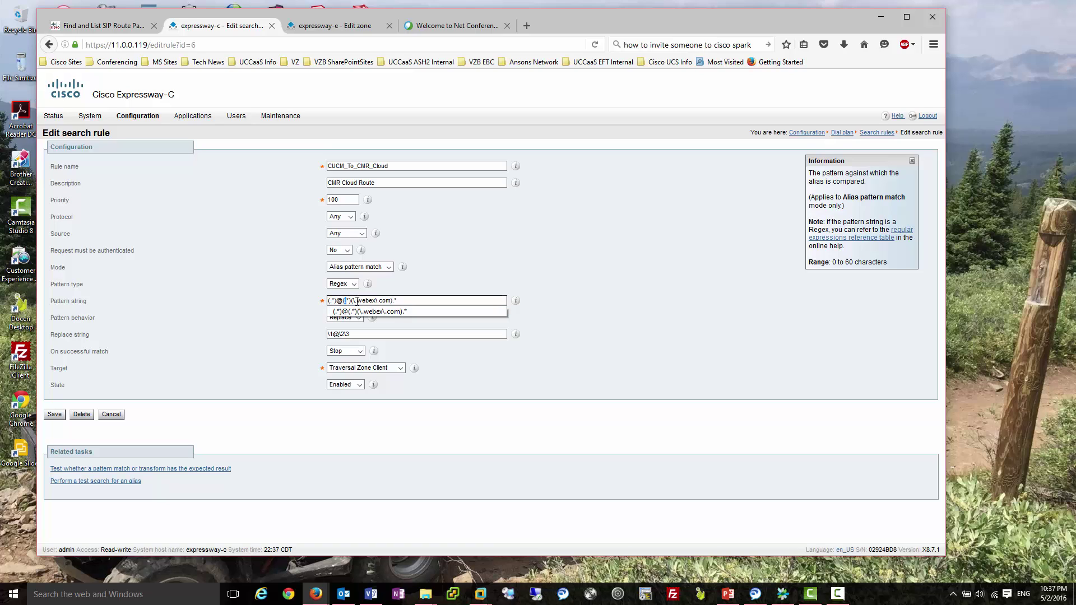
click(360, 301)
click(323, 305)
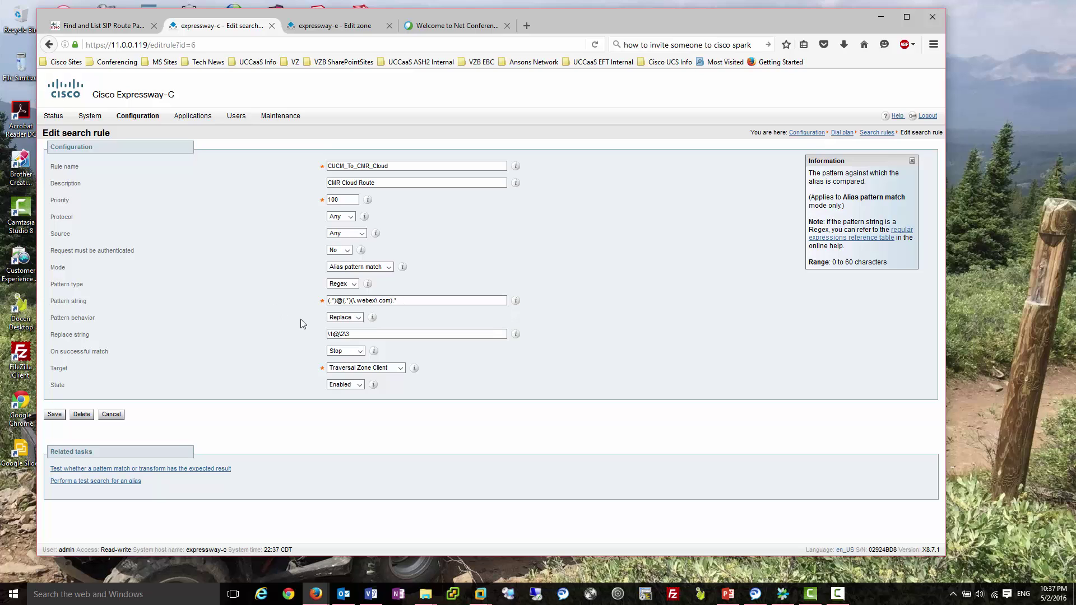
click(333, 301)
click(333, 301)
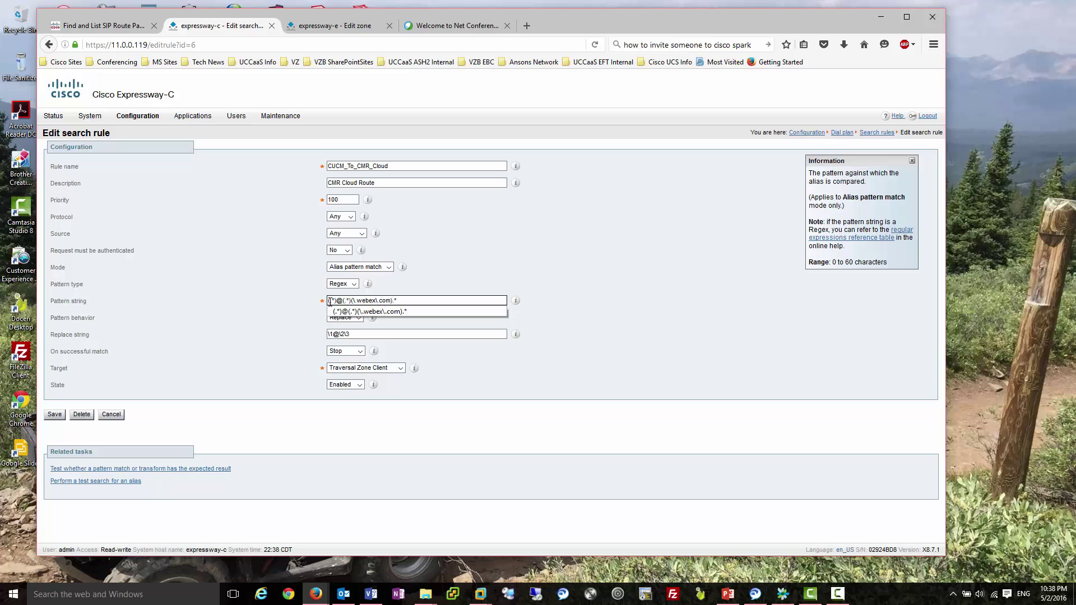
click(332, 301)
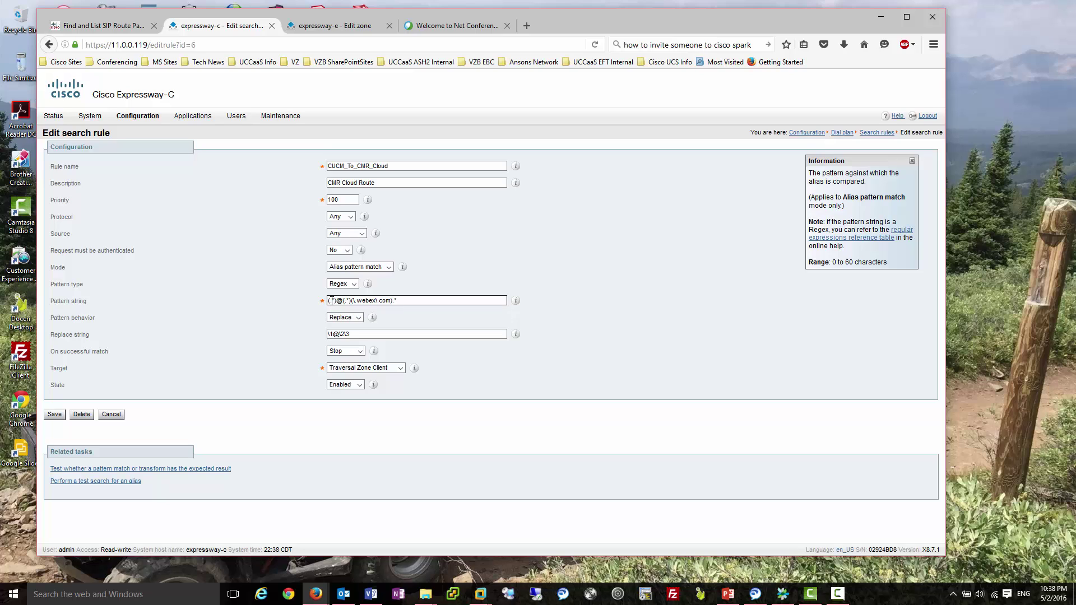
click(332, 301)
click(340, 301)
key(Down)
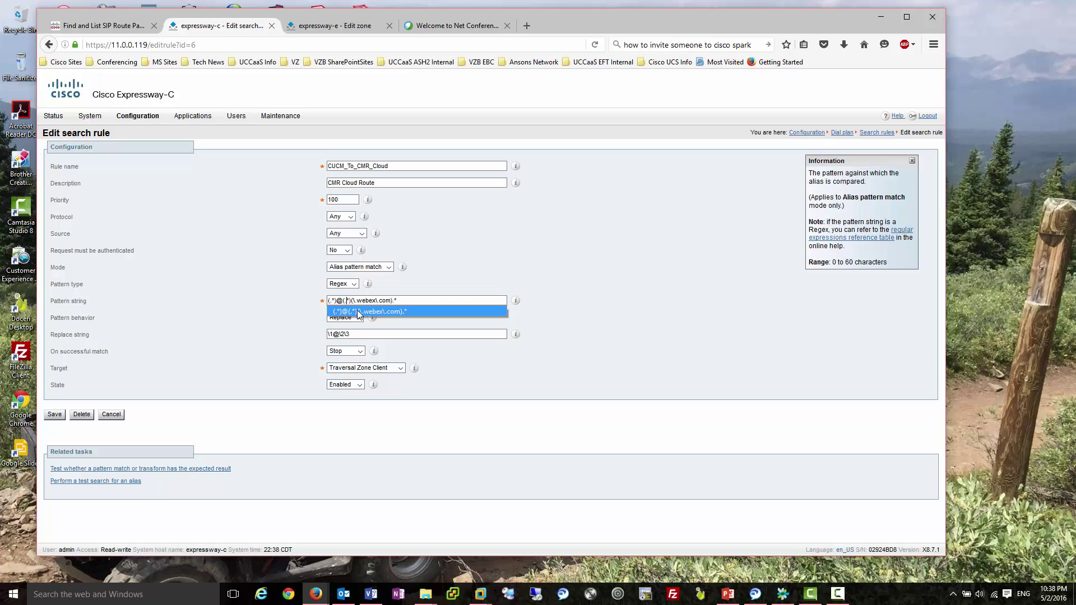
- Inspect the Replace string, then switch to Expressway-E's DNS_Zone tab
click(298, 333)
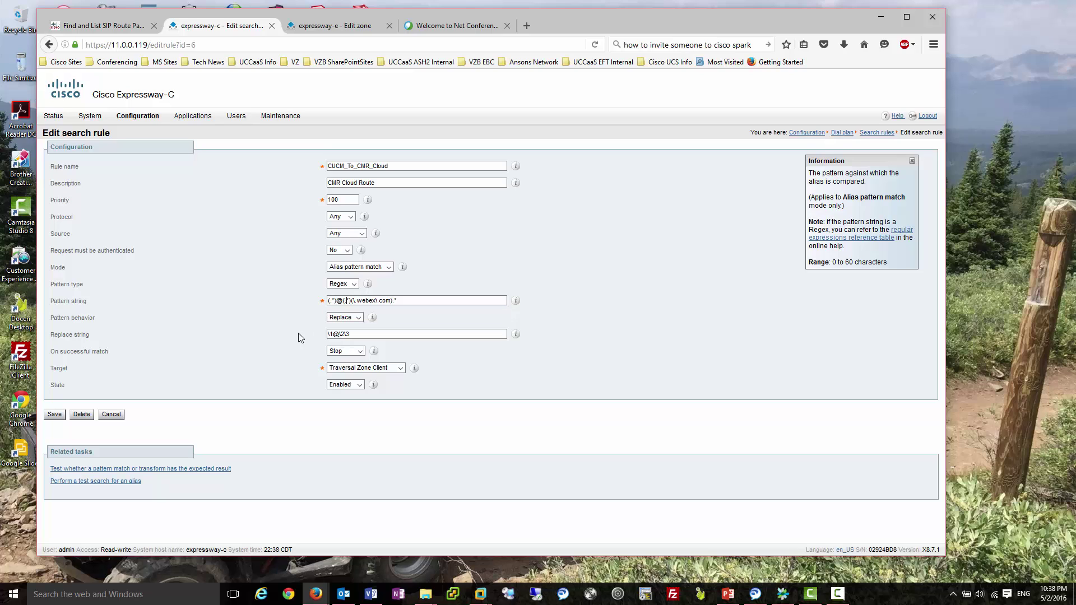
click(329, 334)
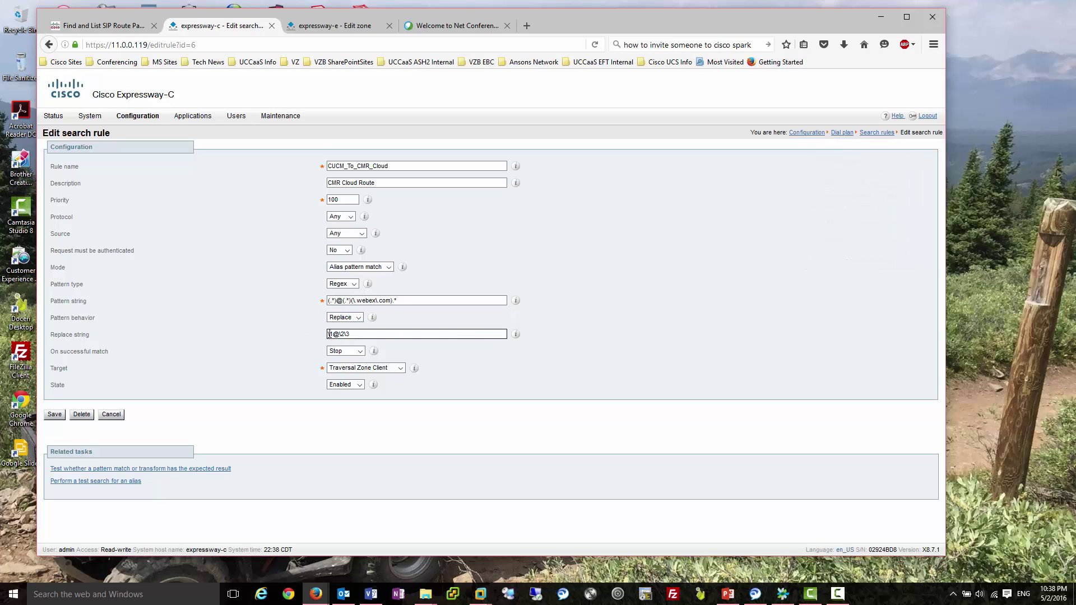
click(331, 335)
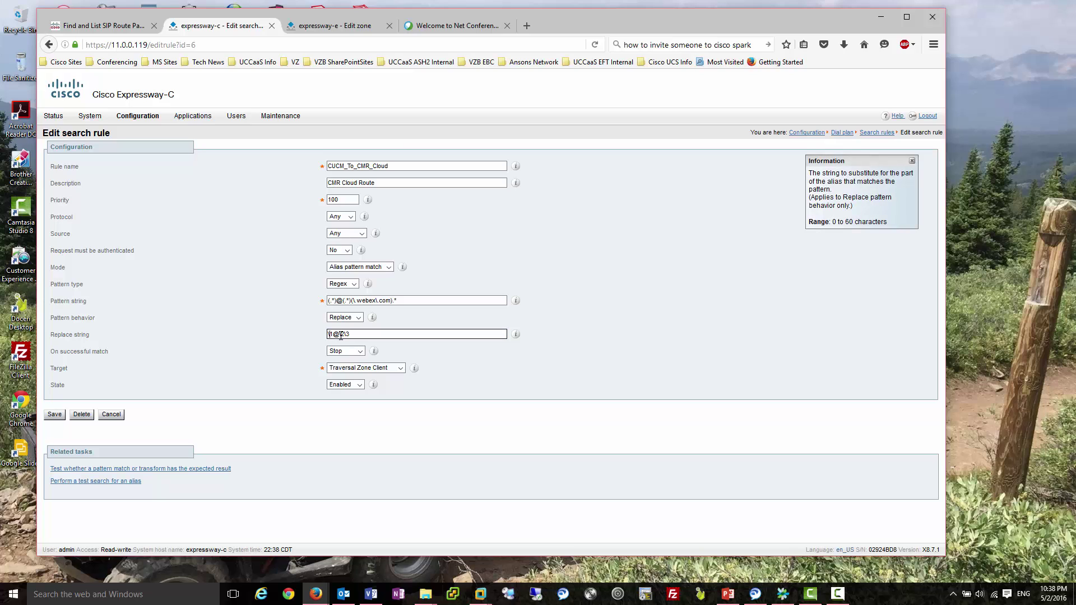
click(341, 335)
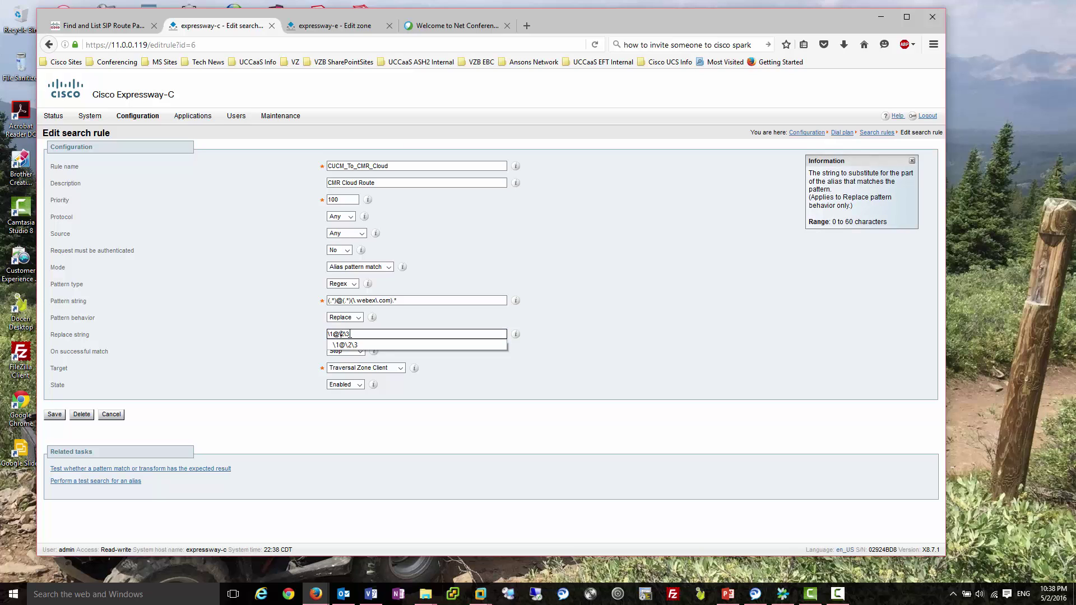
click(398, 301)
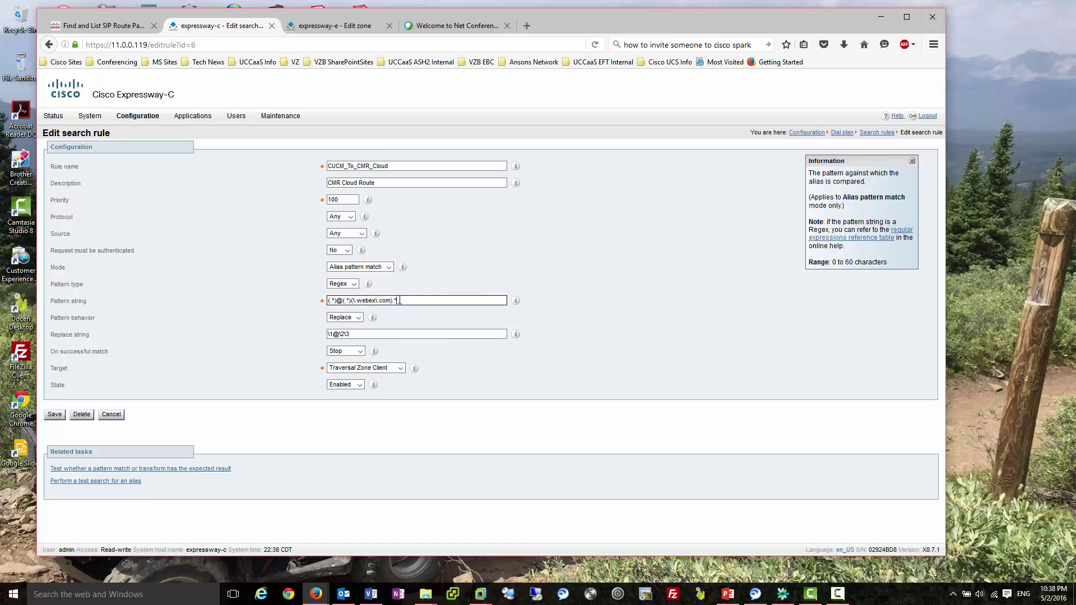
click(308, 340)
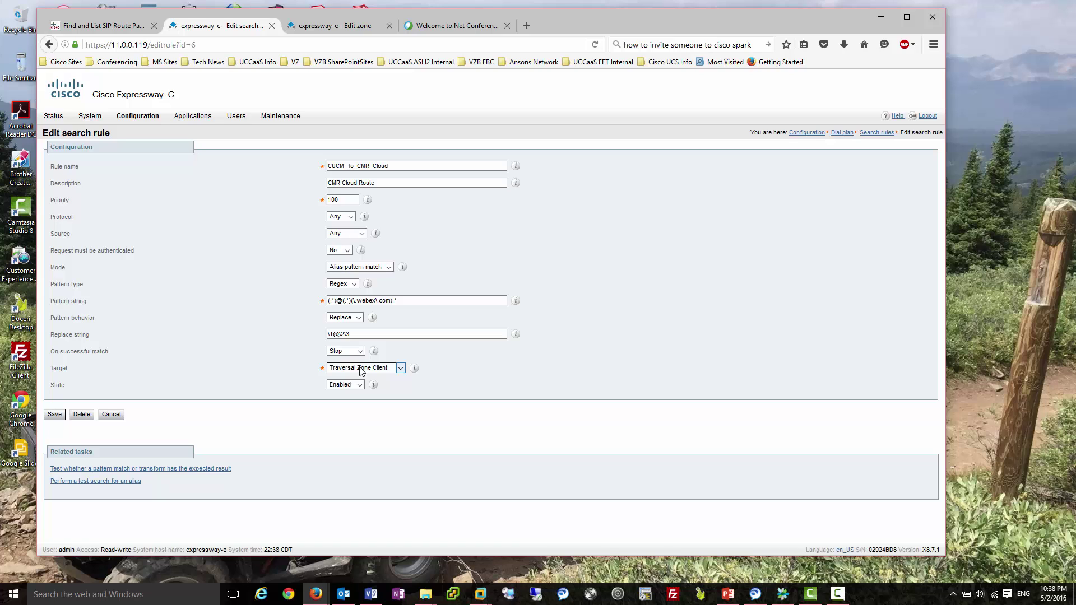
click(325, 25)
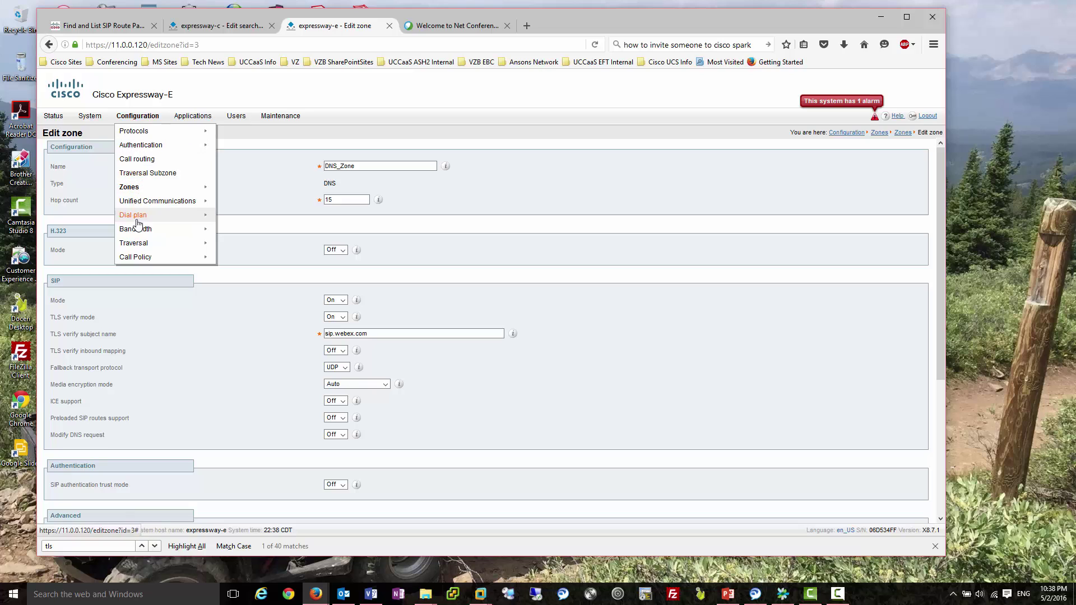
- Open Expressway-E's CUCM_To_CMR_Cloud rule from the Search rules list
mouse_move(144, 217)
click(248, 250)
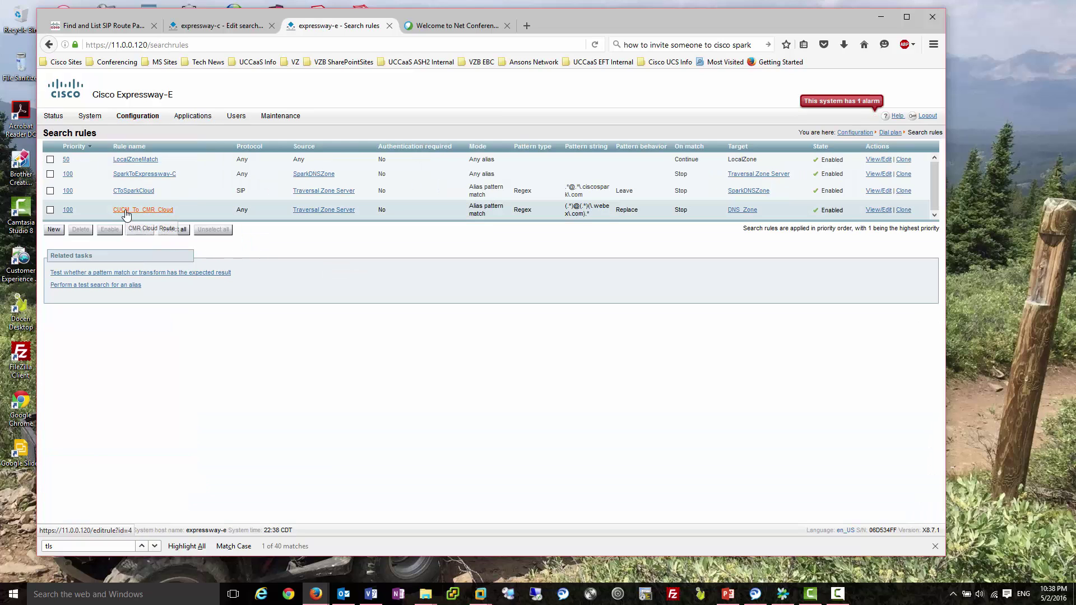
click(147, 211)
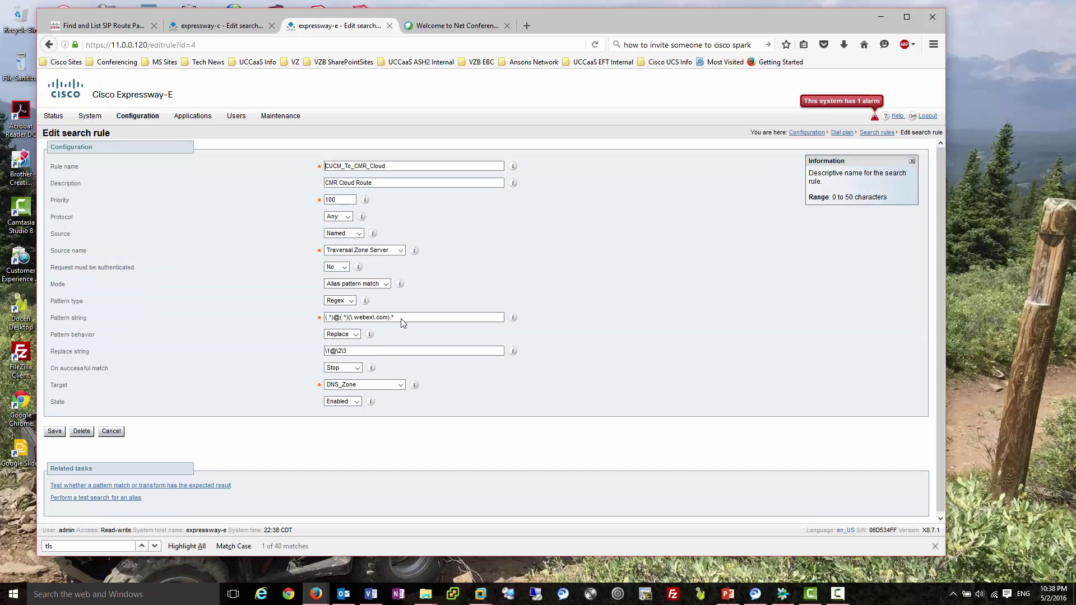
- Examine its pattern and replace strings, then return to the Expressway-C tab
triple_click(402, 318)
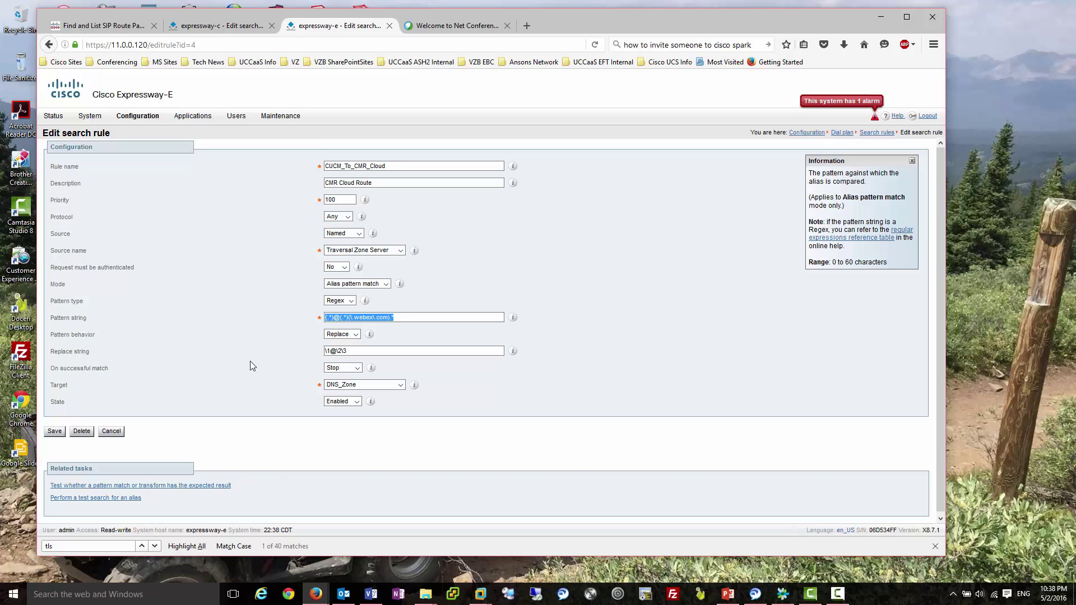
click(341, 352)
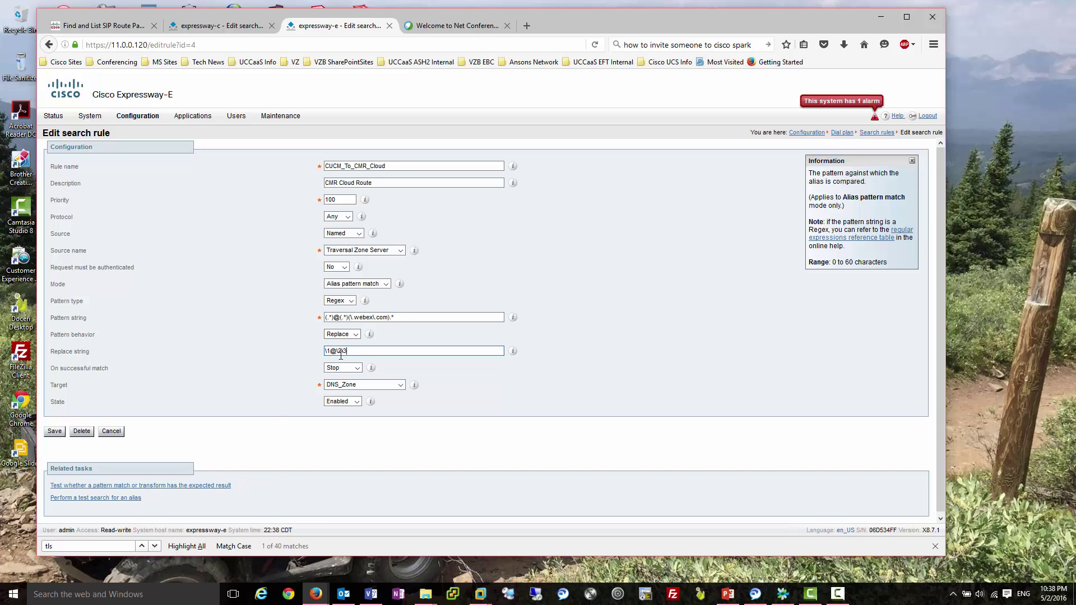
triple_click(341, 352)
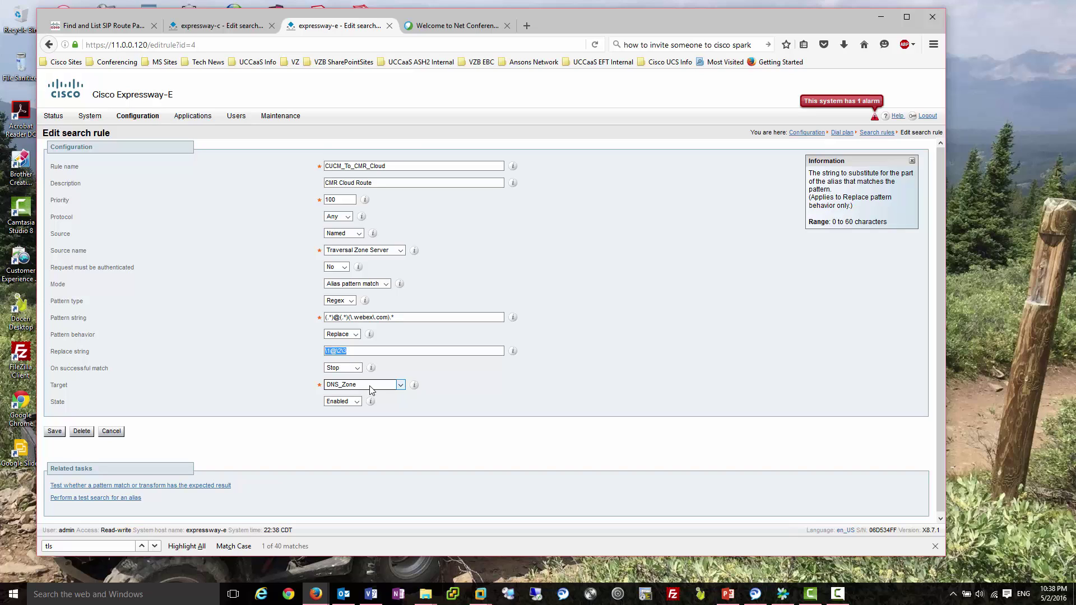
click(271, 398)
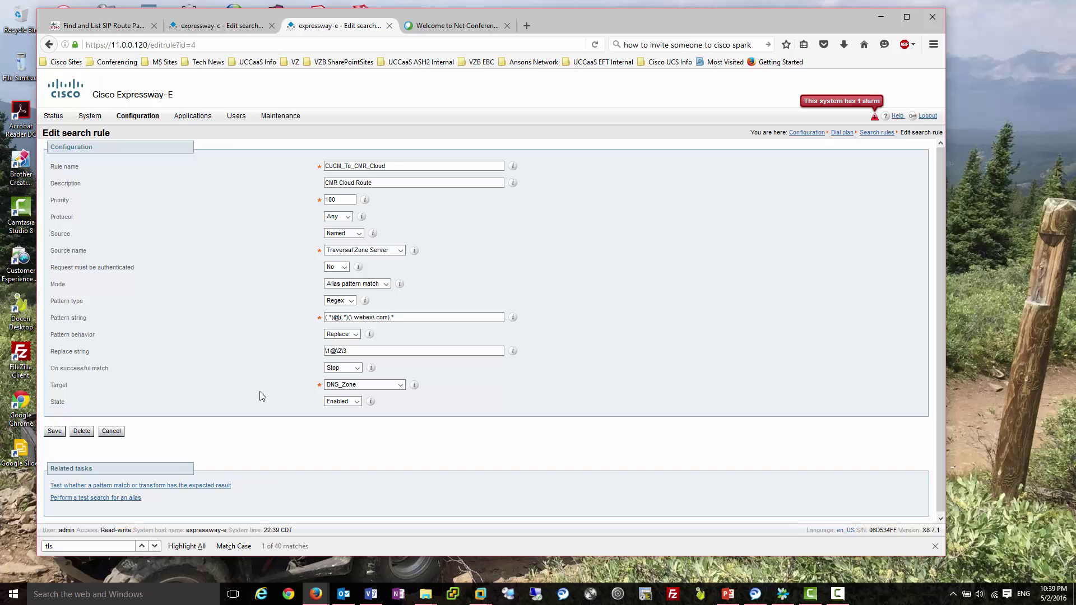
click(202, 27)
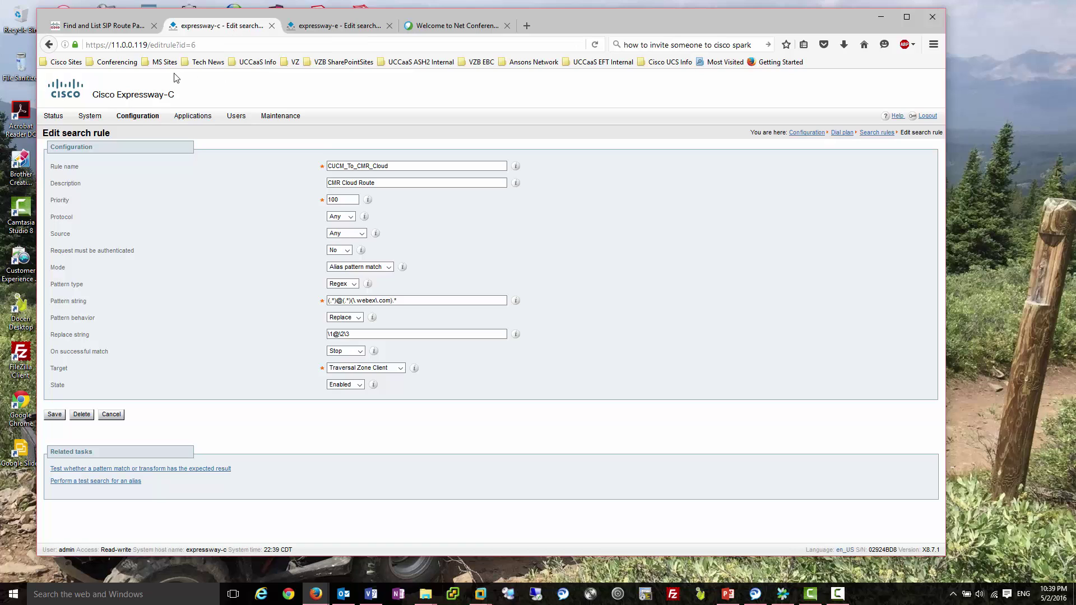
- Open CMR Cloud Transform 7 from Configuration > Dial plan > Transforms
mouse_move(147, 120)
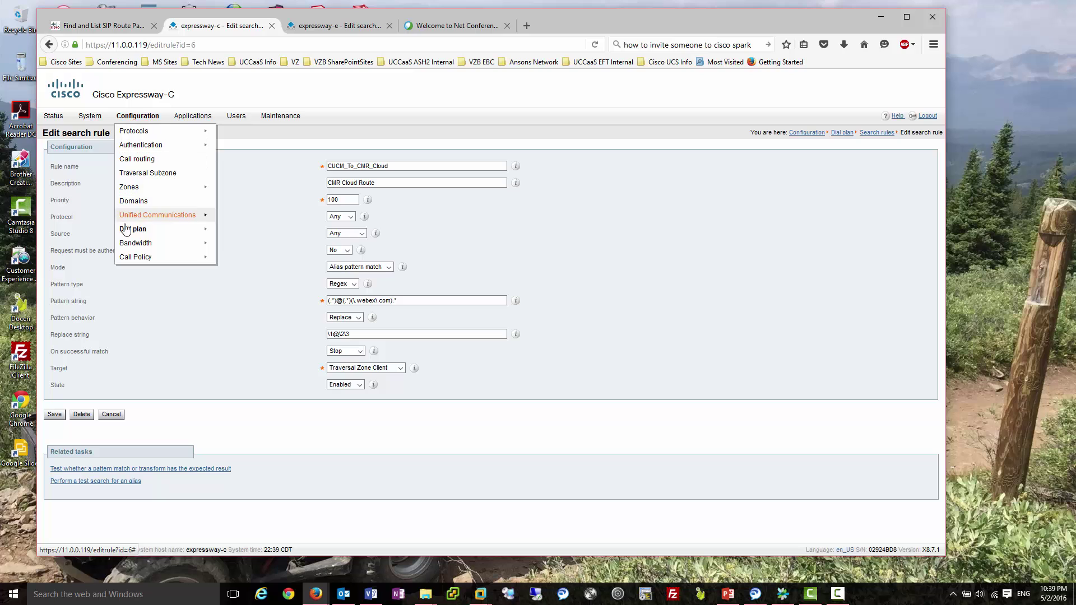
mouse_move(126, 232)
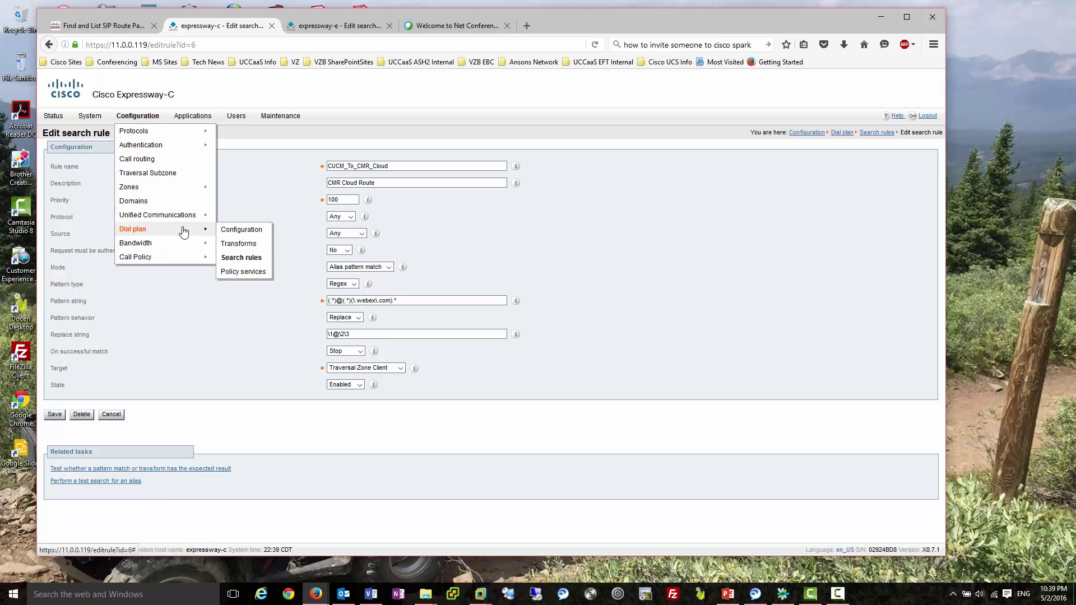
click(238, 244)
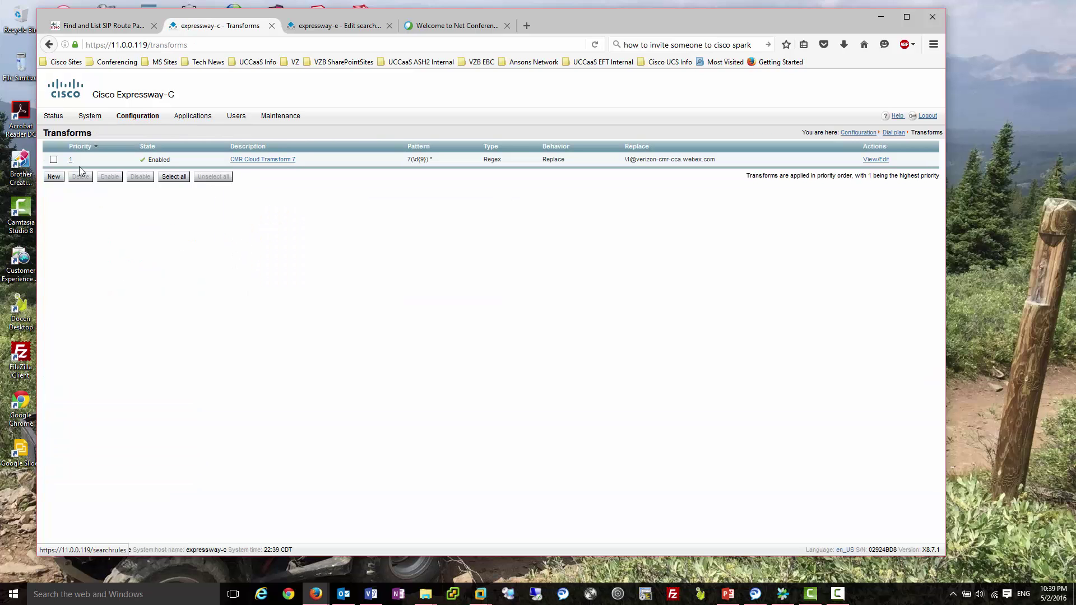
click(71, 159)
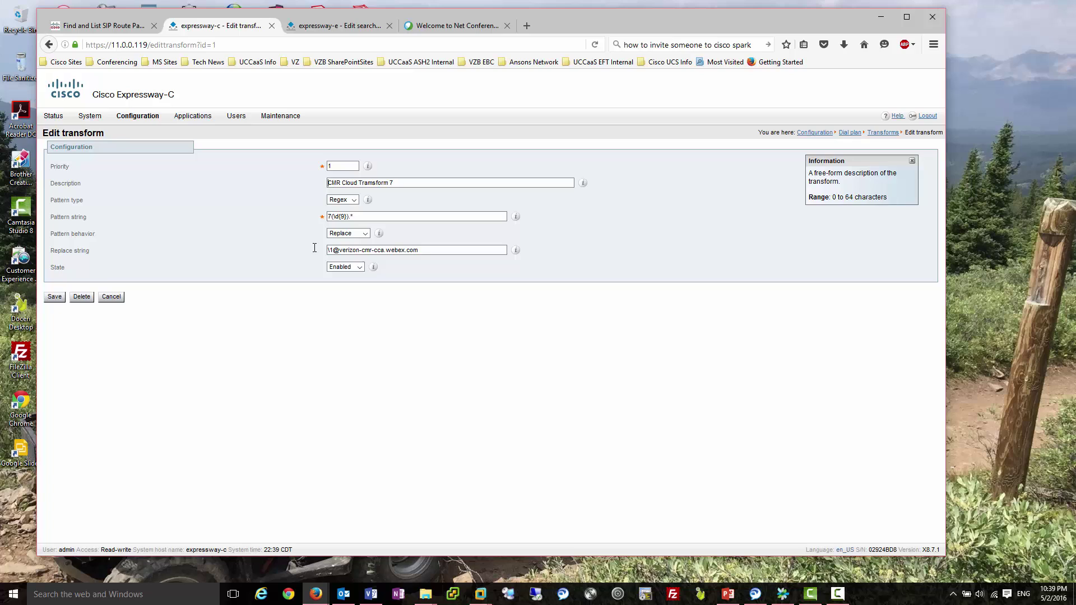
- Examine the 7(\d{9}).* Pattern string and its capture group
drag(363, 217, 313, 219)
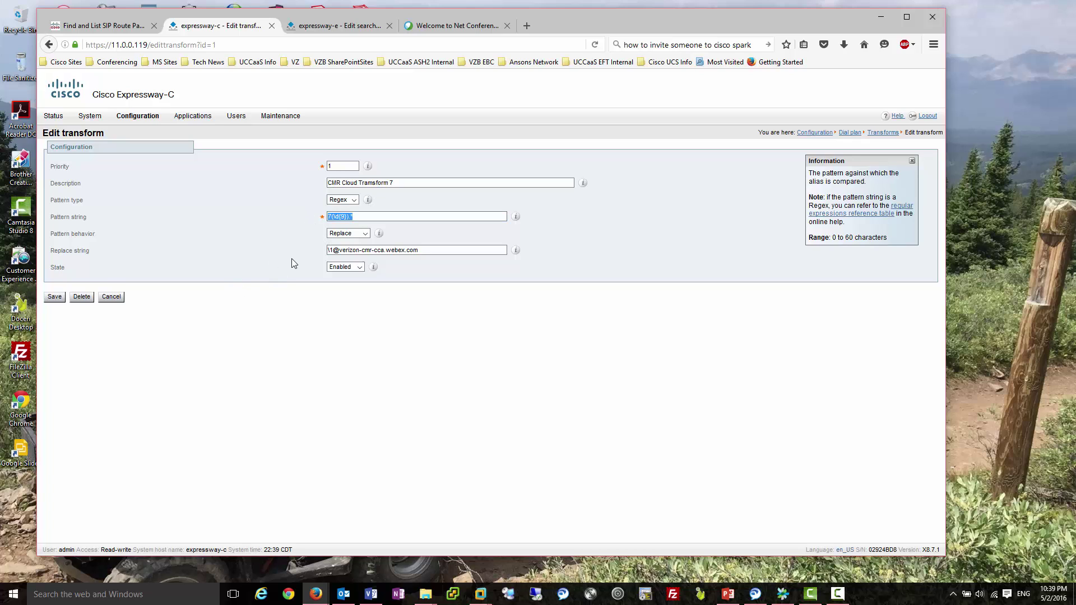
click(342, 224)
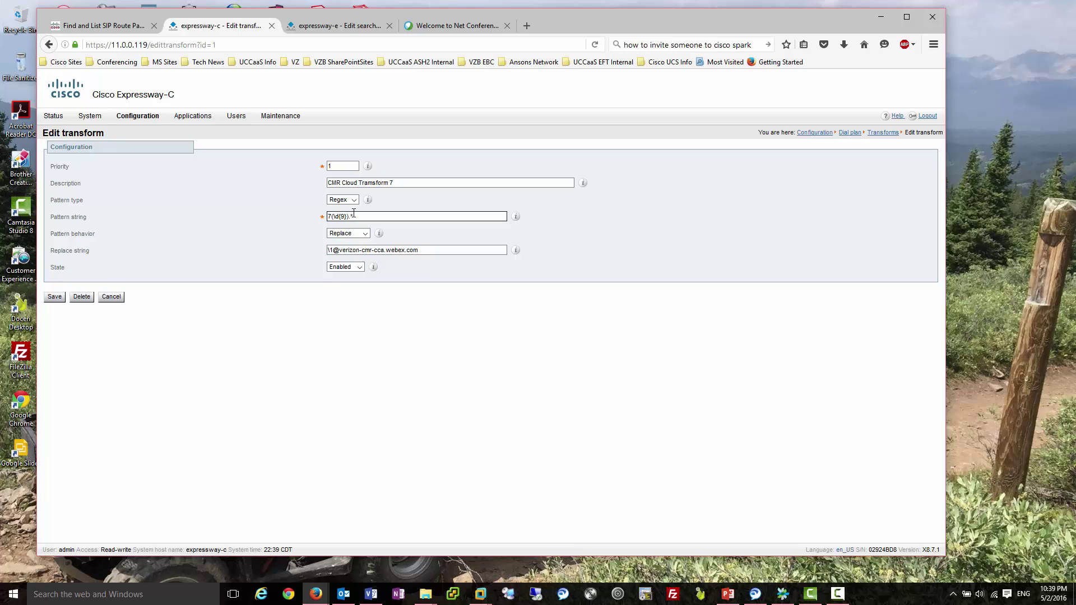
click(329, 253)
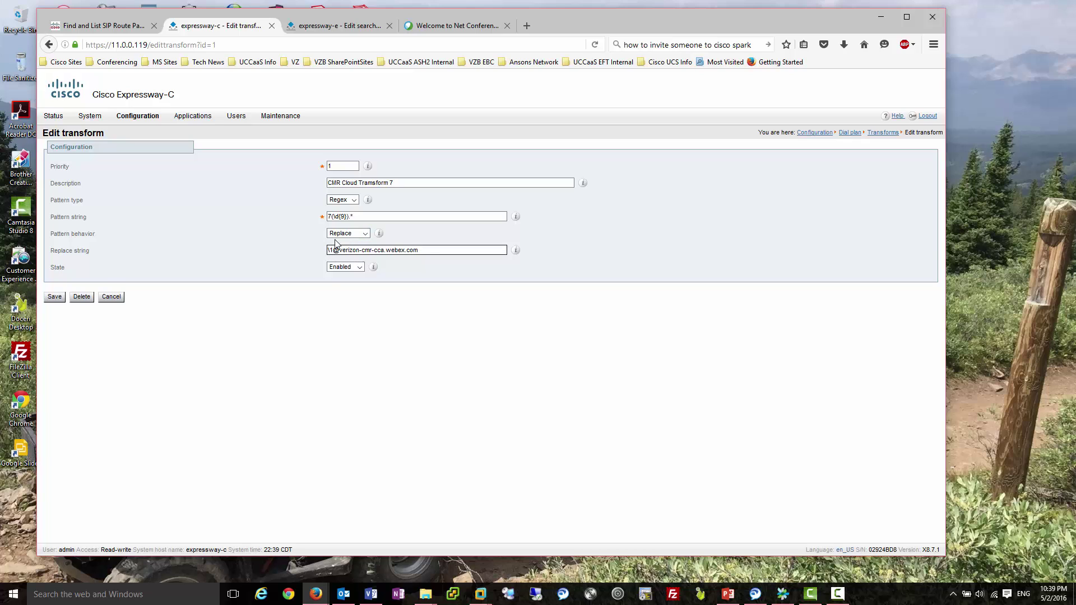
click(333, 216)
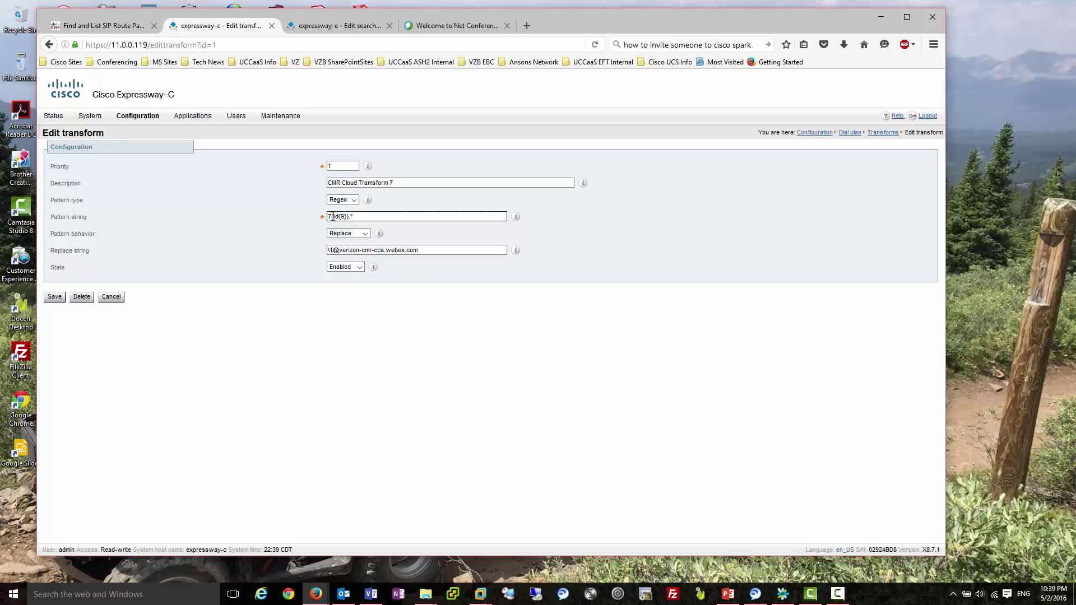
drag(328, 217, 353, 216)
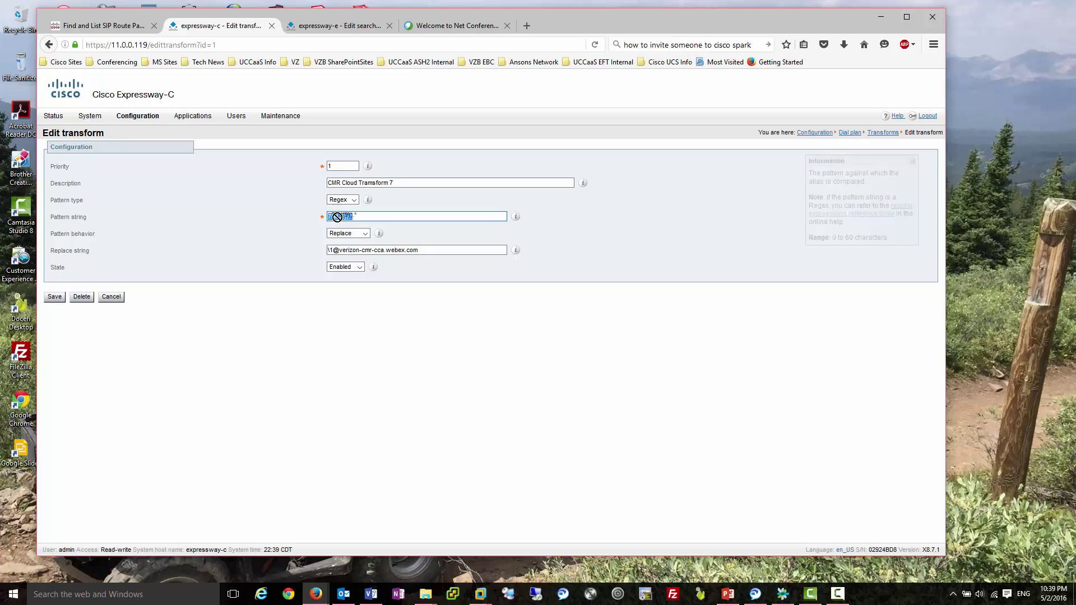
click(345, 217)
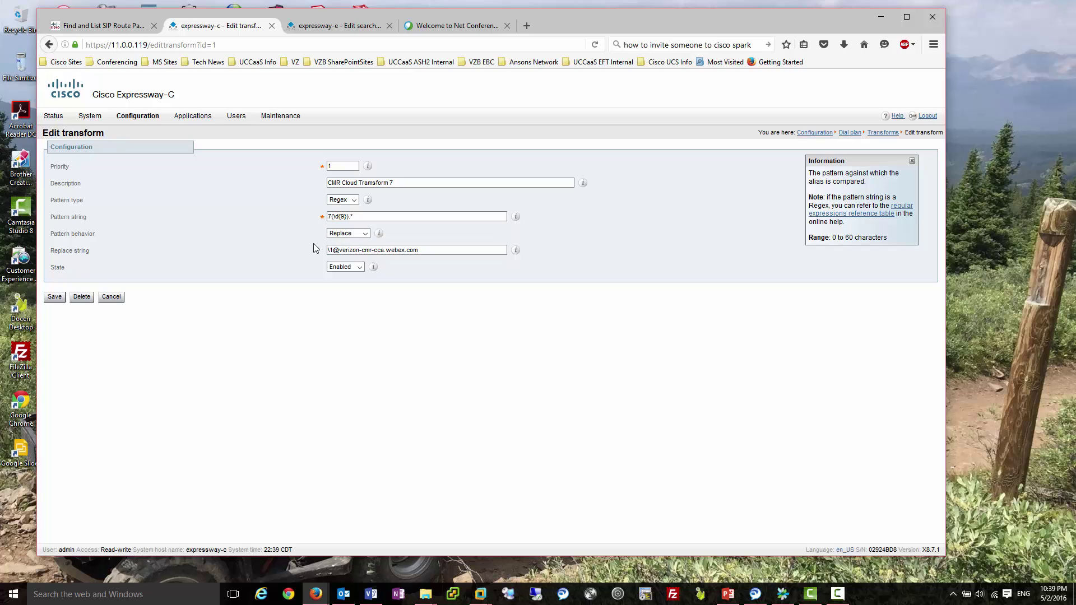
- Examine the verizon-cmr-cca.webex.com domain in the Replace string
click(335, 250)
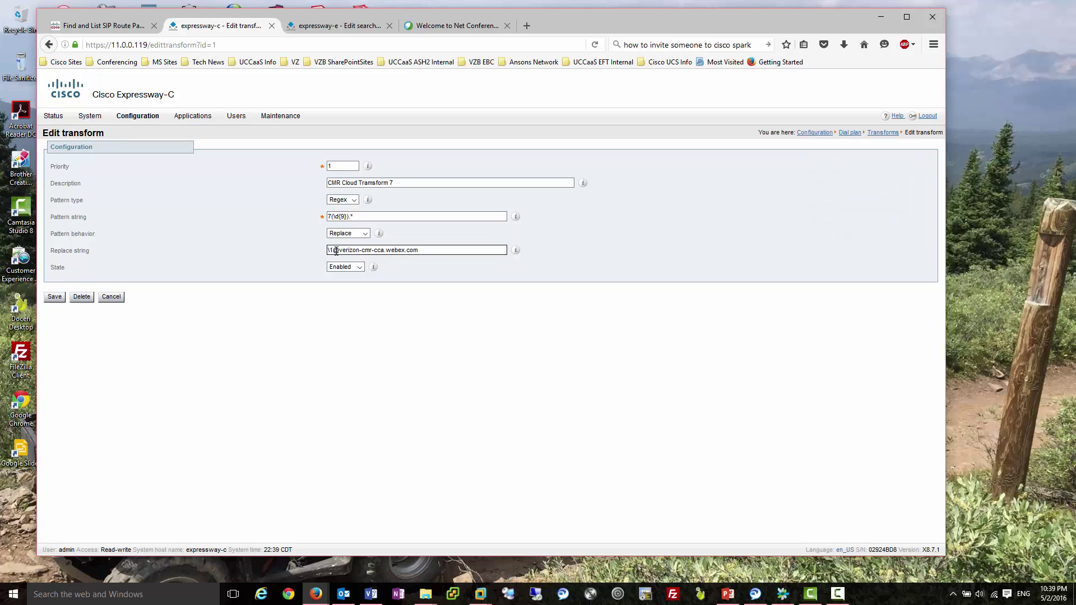
drag(336, 251, 426, 250)
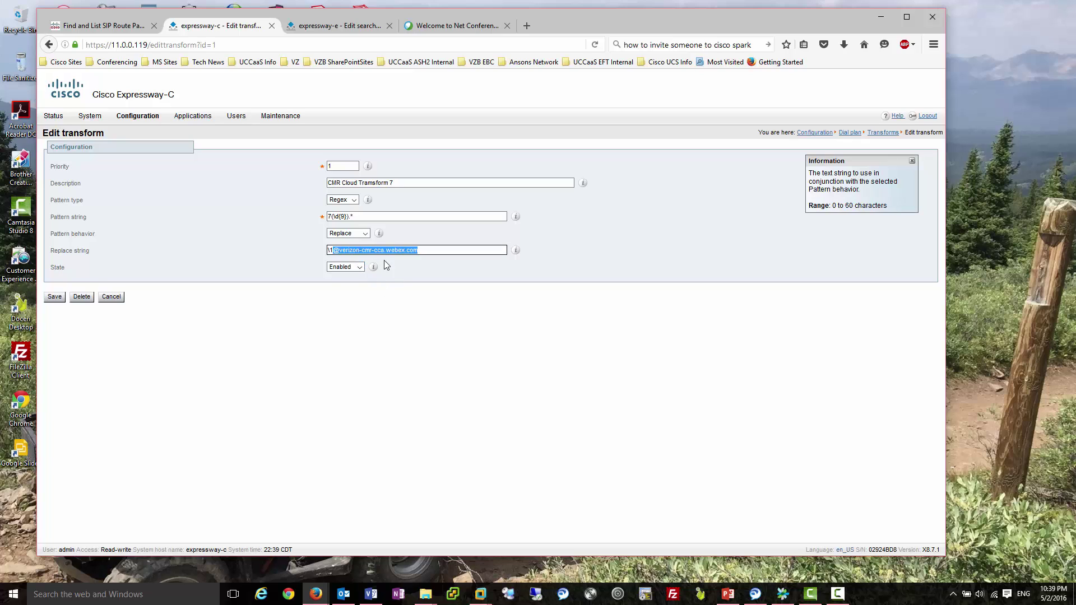
click(426, 261)
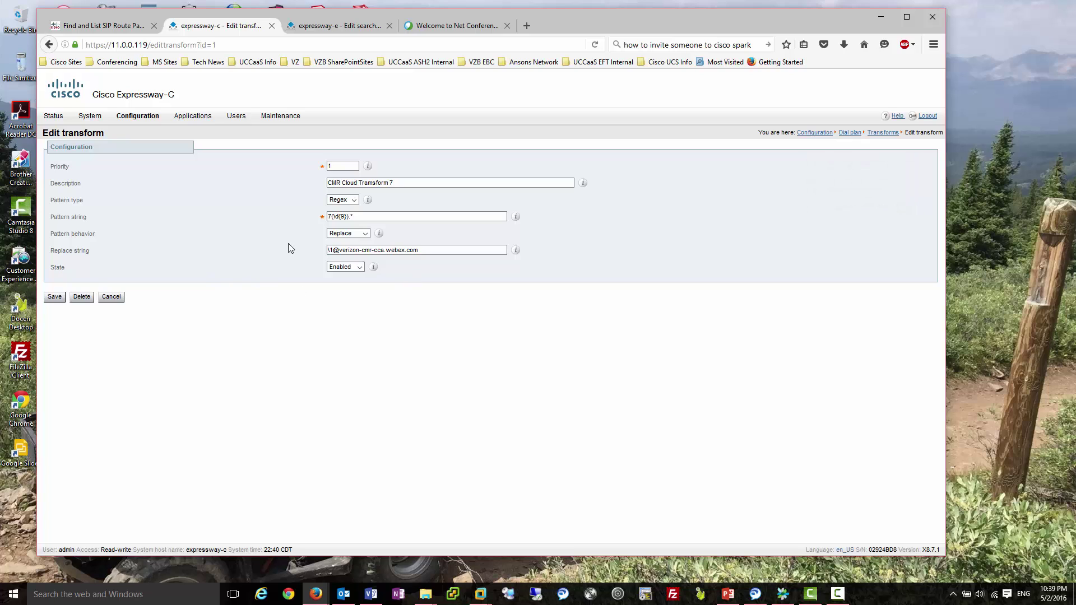
- Reopen the CUCM_To_CMR_Cloud rule from Expressway-C's dial plan Search rules list
mouse_move(138, 116)
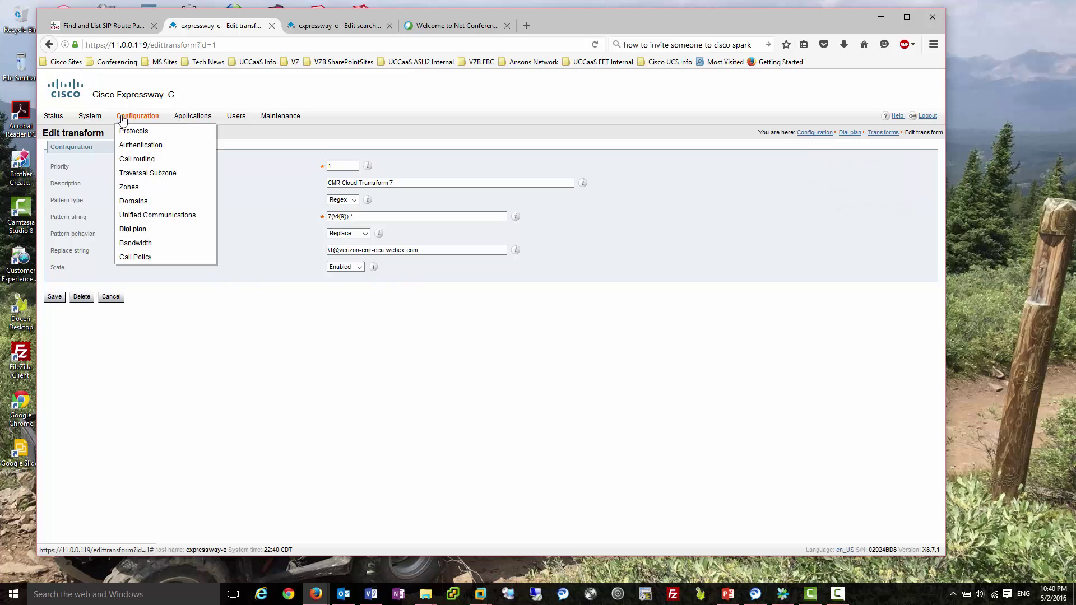
mouse_move(168, 229)
click(231, 257)
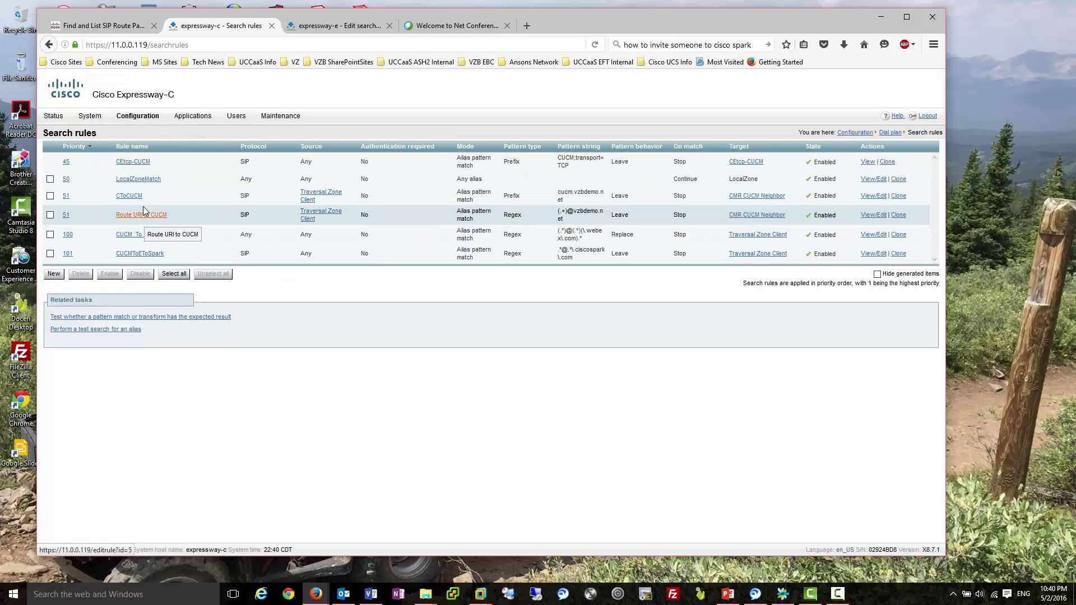
click(146, 235)
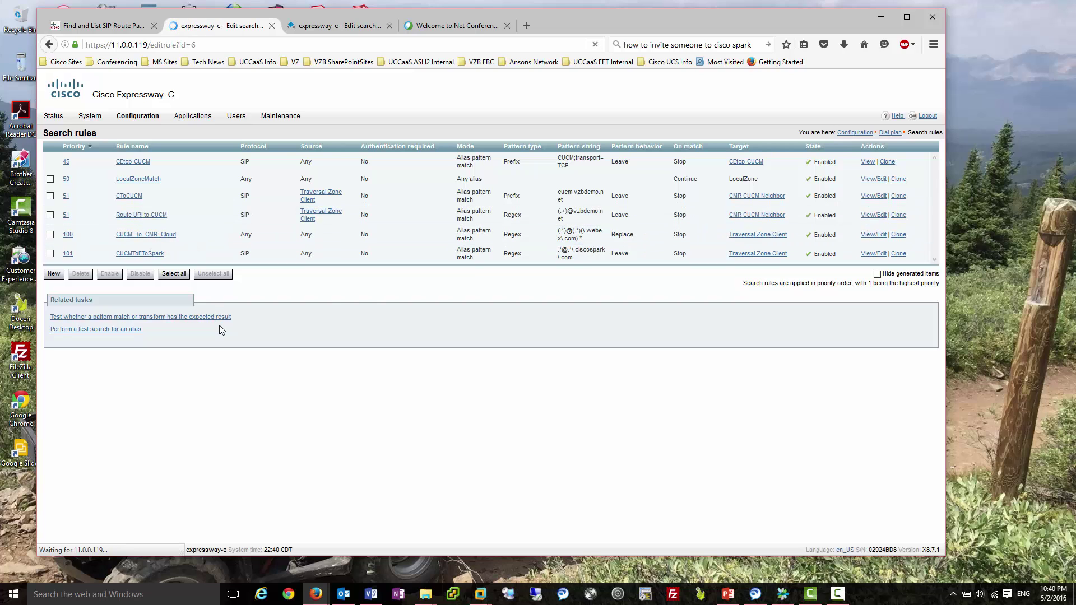